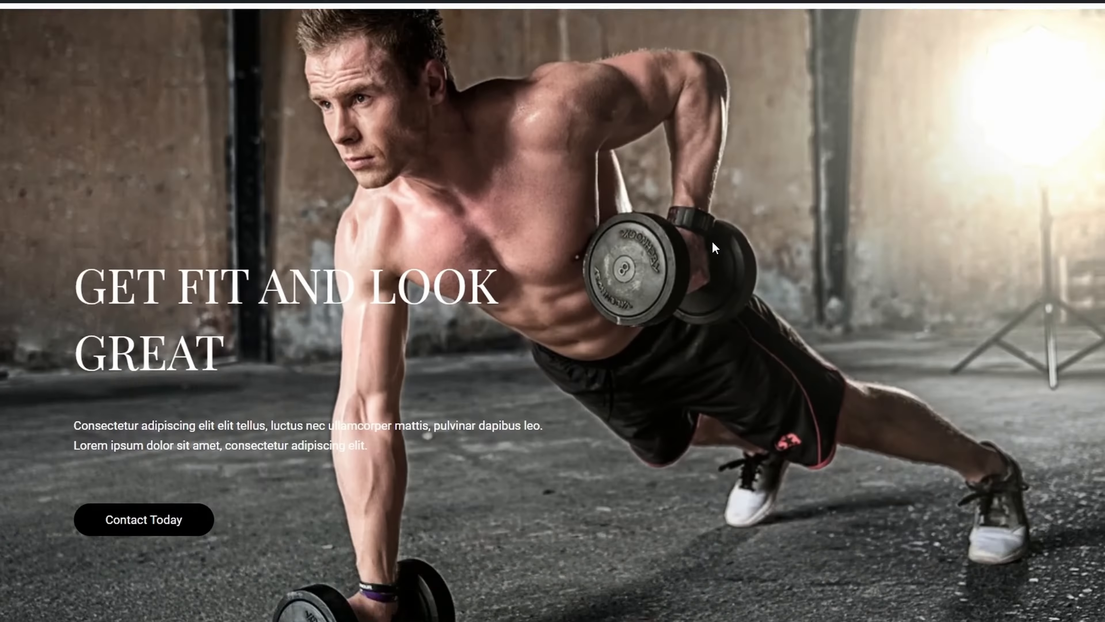
Scroll through the sample fitness site and advance its photo carousel three slides
scroll(634, 240, down, 15)
scroll(835, 257, down, 15)
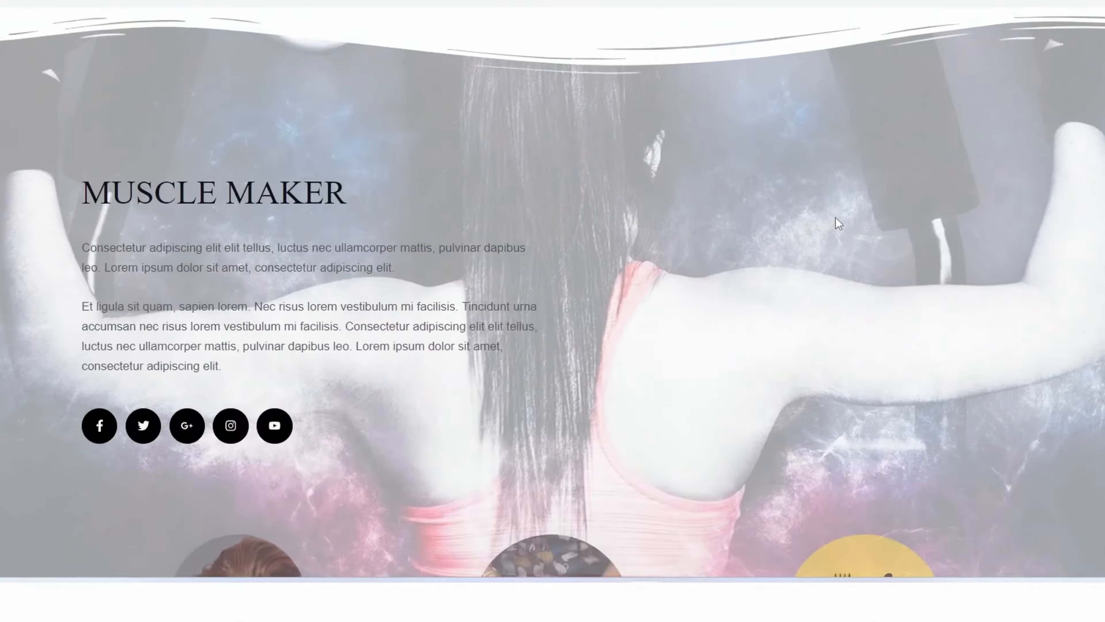
scroll(835, 263, down, 5)
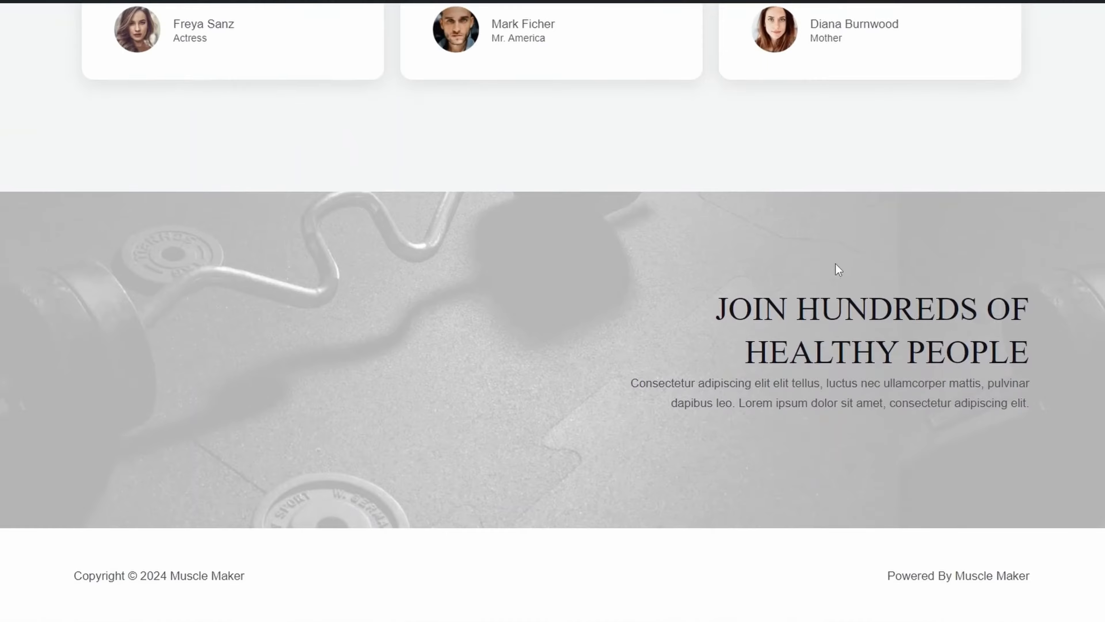
scroll(836, 264, up, 15)
click(892, 398)
click(892, 398)
click(892, 398)
scroll(1061, 370, down, 8)
Highlight the pricing plans, scroll through the store pages, and apply the discount coupon in the cart
drag(114, 173, 548, 447)
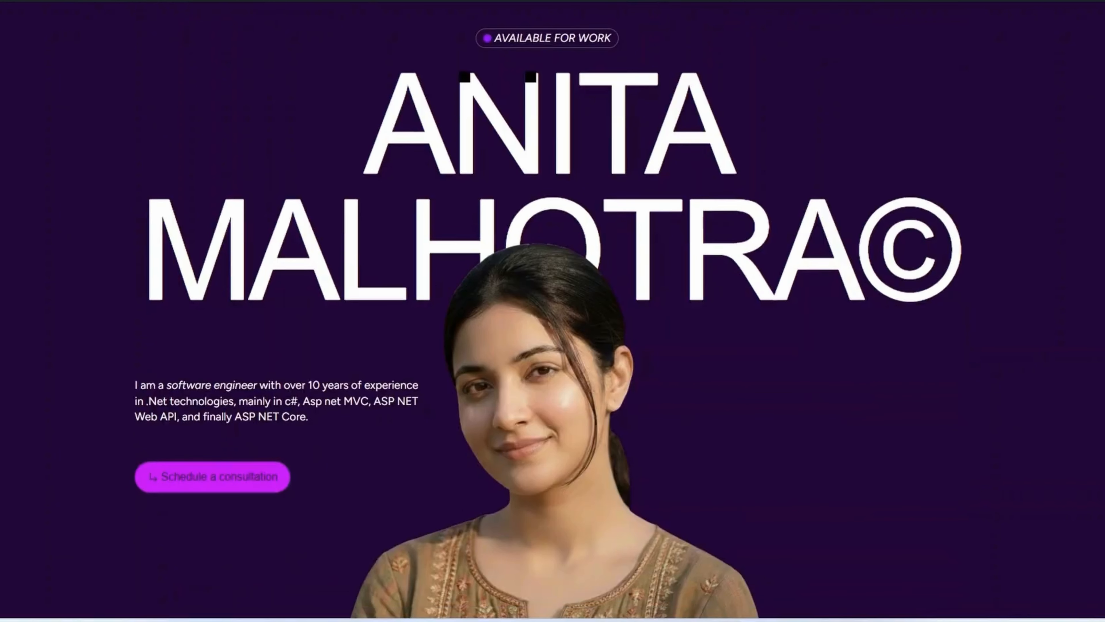
scroll(553, 311, down, 8)
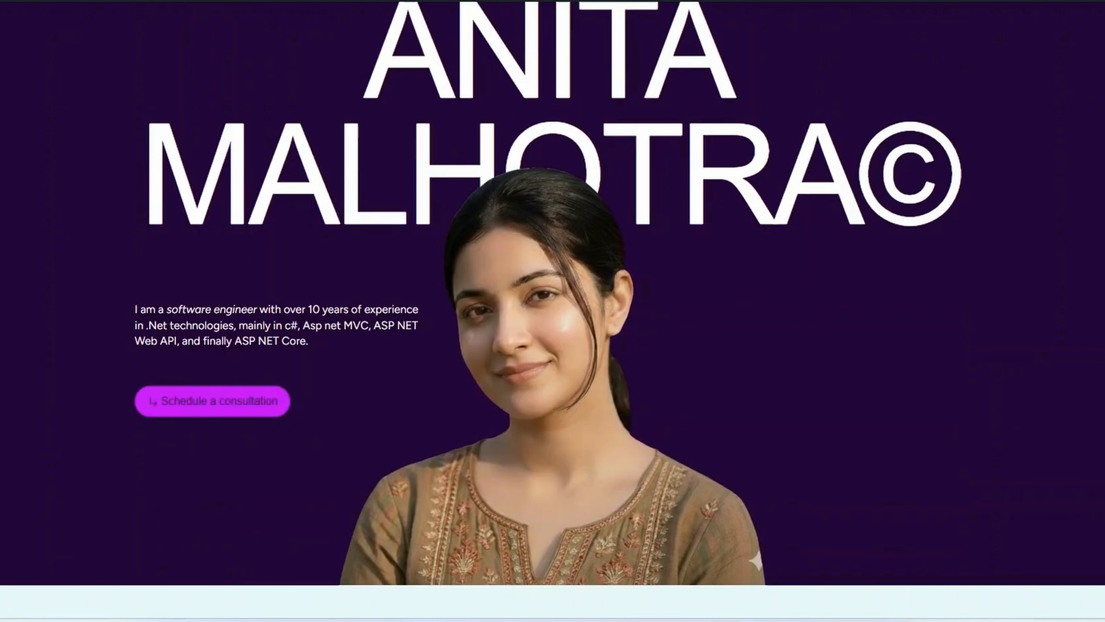
scroll(553, 310, down, 15)
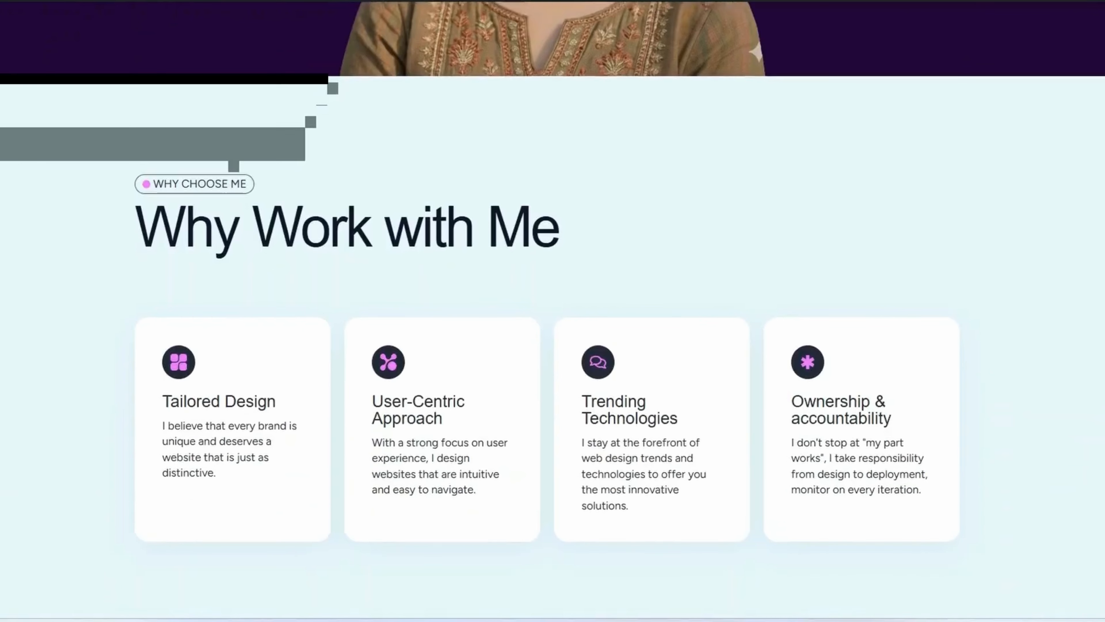
scroll(553, 311, down, 4)
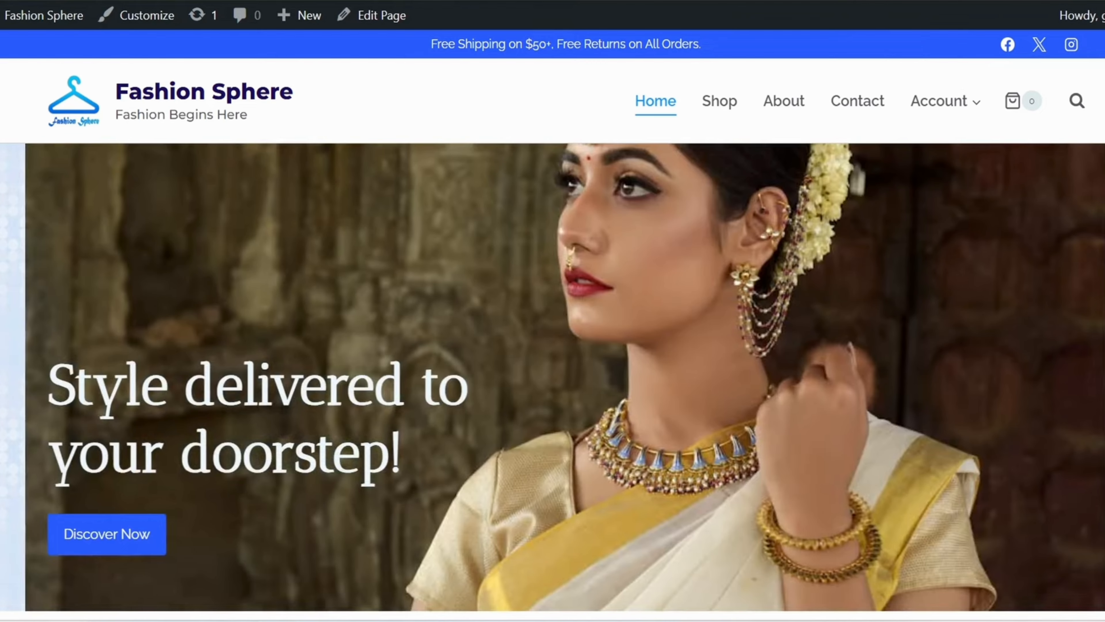
scroll(553, 310, down, 15)
scroll(553, 311, down, 15)
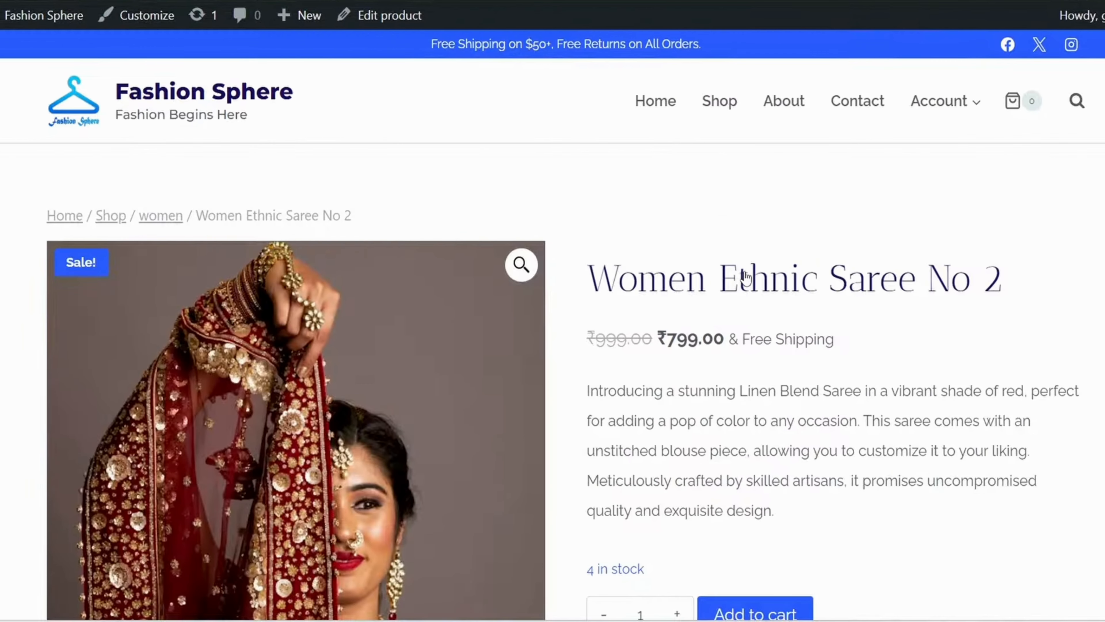
scroll(744, 277, down, 10)
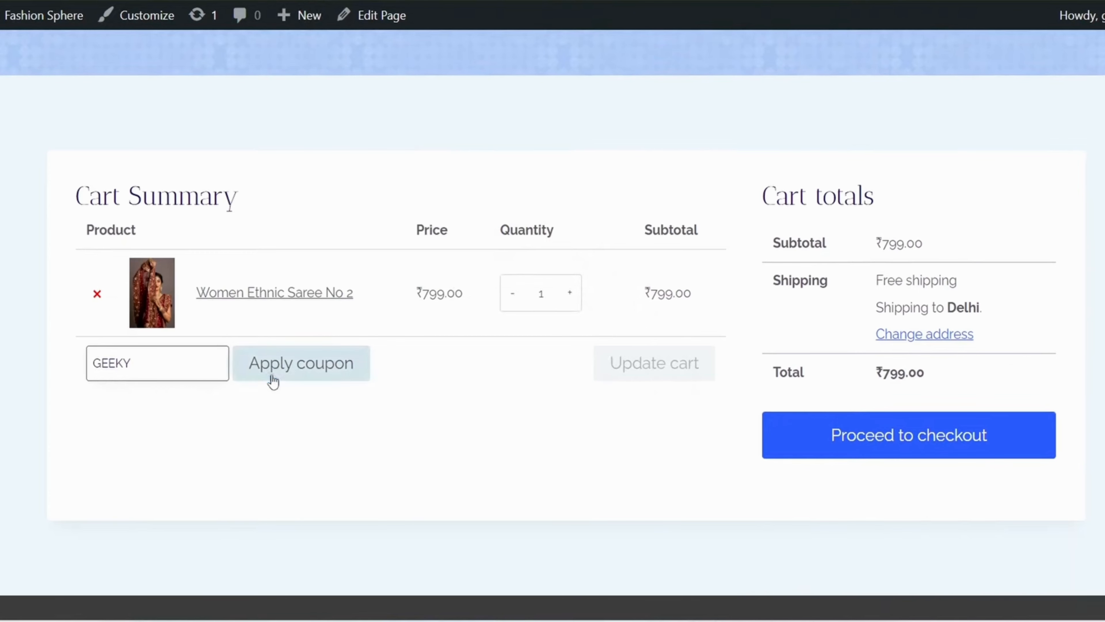
click(272, 377)
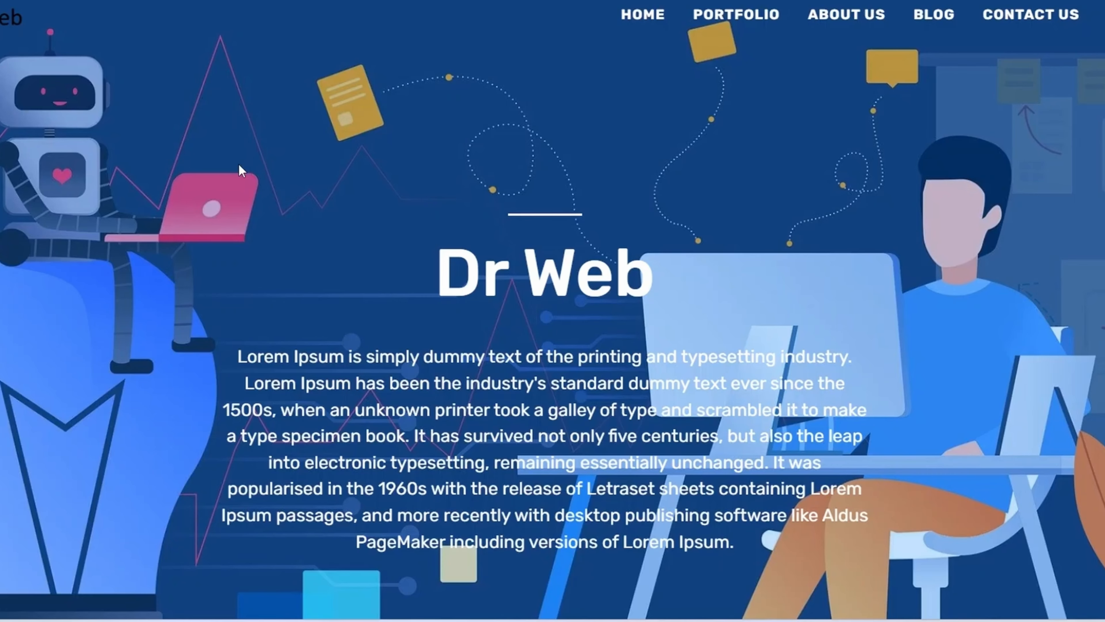
scroll(240, 172, down, 10)
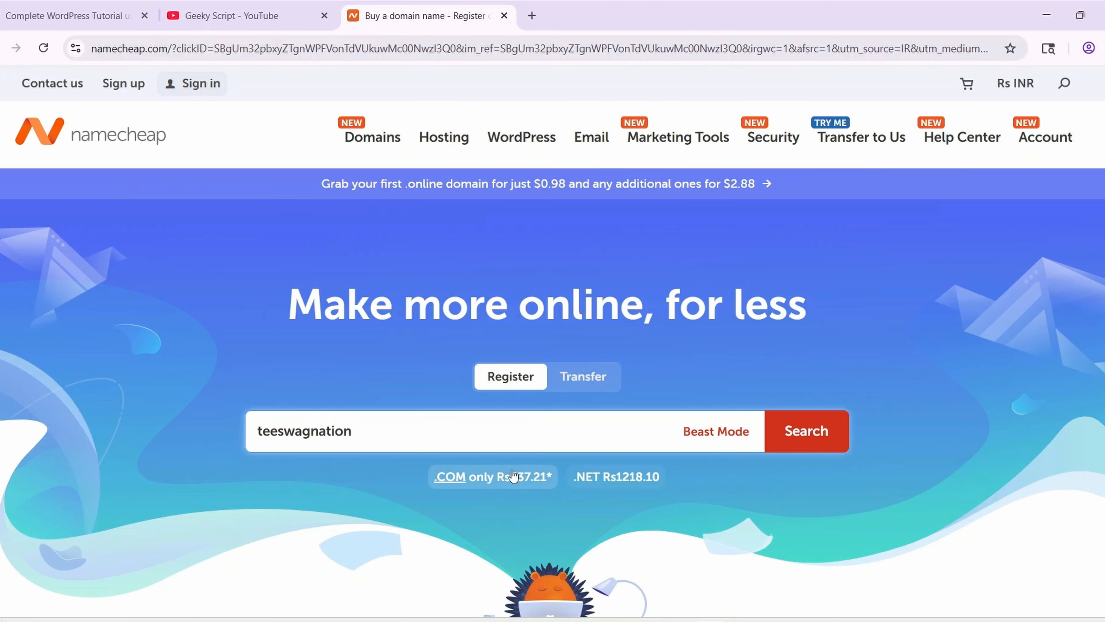
Check availability of teeswagnation and select the generated admin username to replace it
click(809, 445)
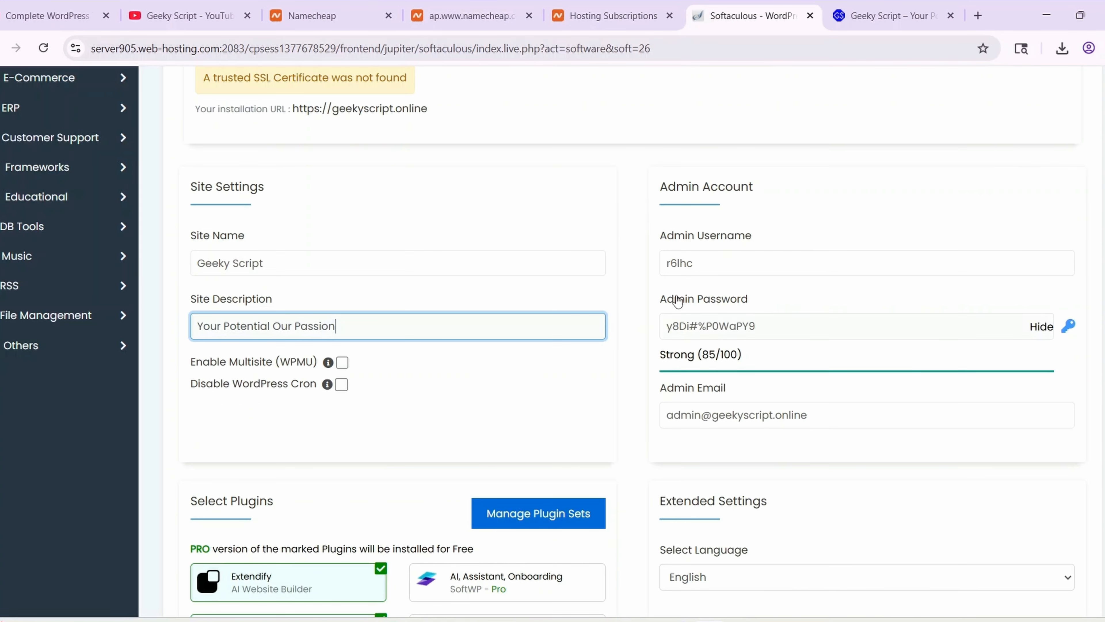
click(688, 258)
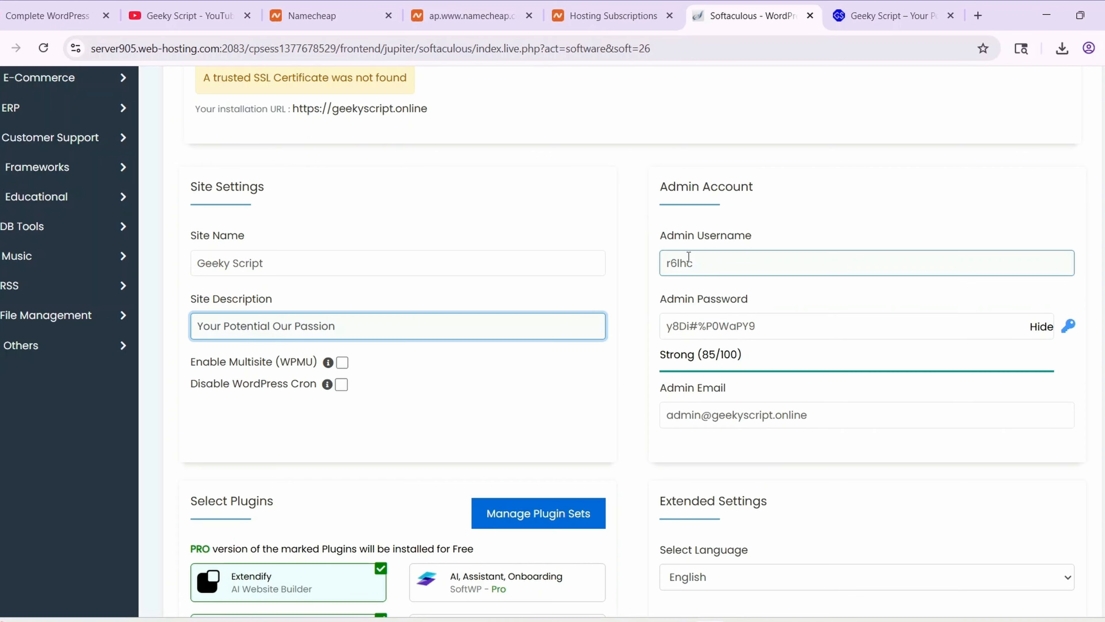
double_click(731, 263)
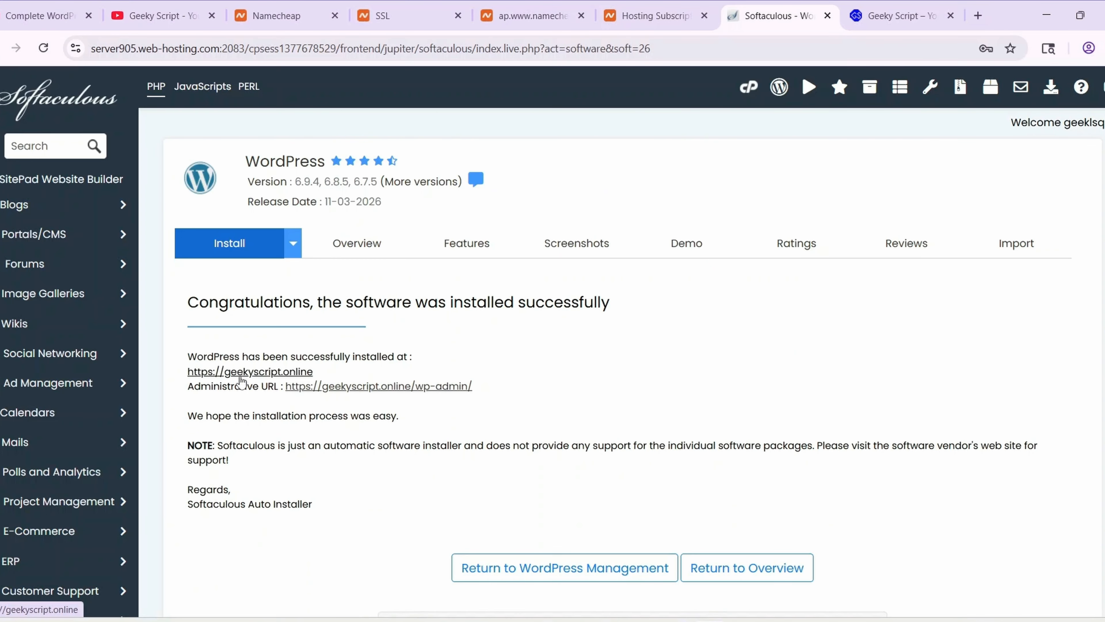
Open the newly installed WordPress site and scroll through its sample blog text
click(292, 372)
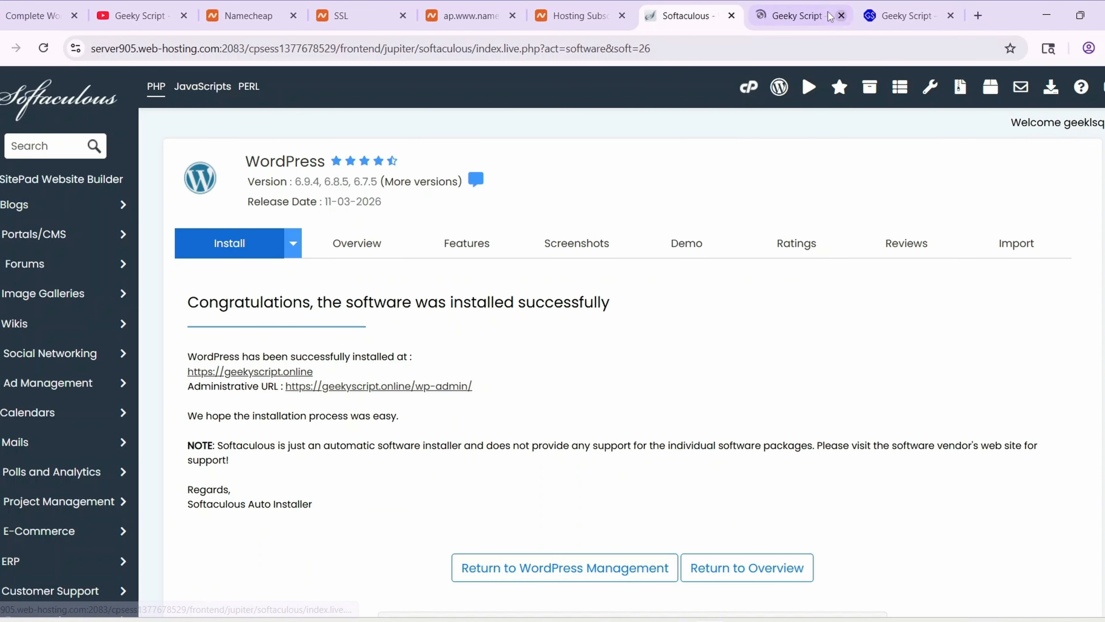
drag(113, 138, 738, 393)
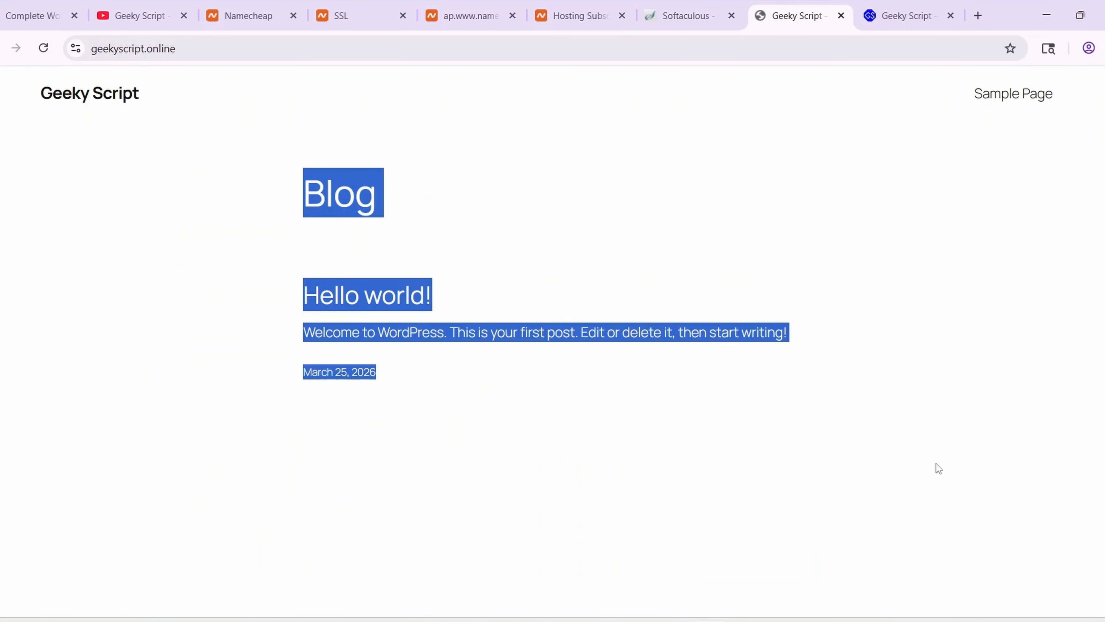
click(997, 555)
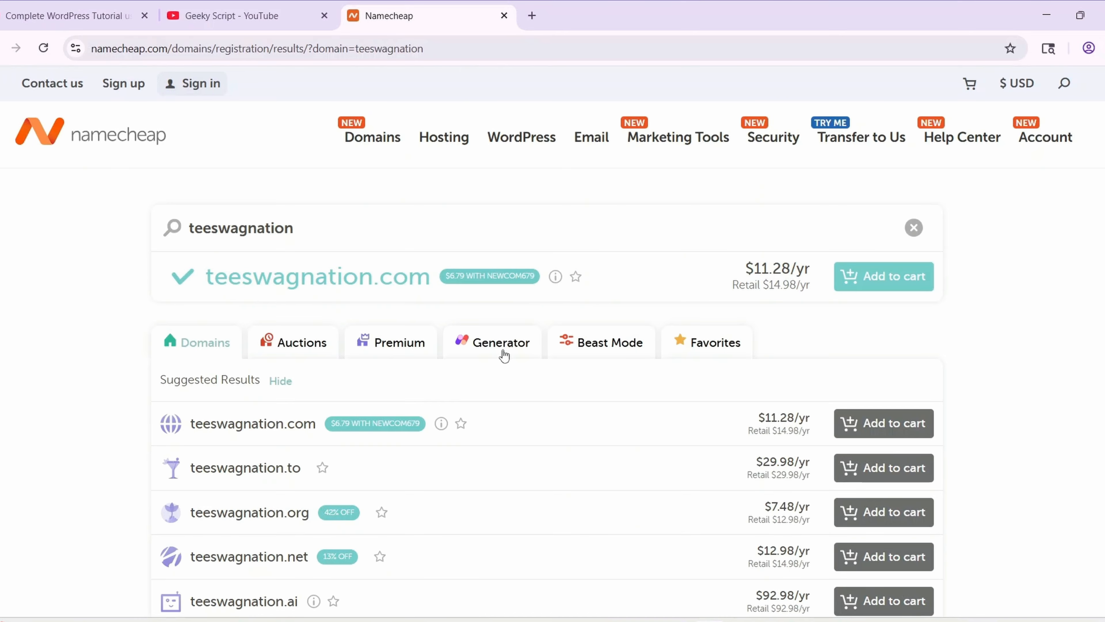
scroll(479, 331, down, 2)
scroll(448, 374, down, 2)
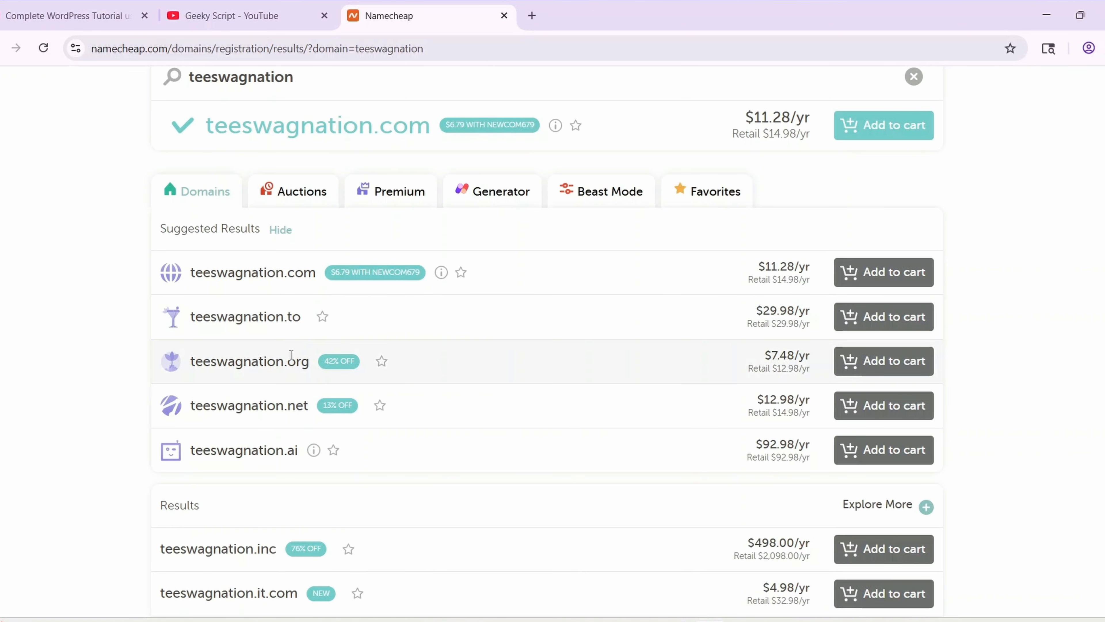
scroll(348, 349, down, 3)
scroll(329, 325, down, 4)
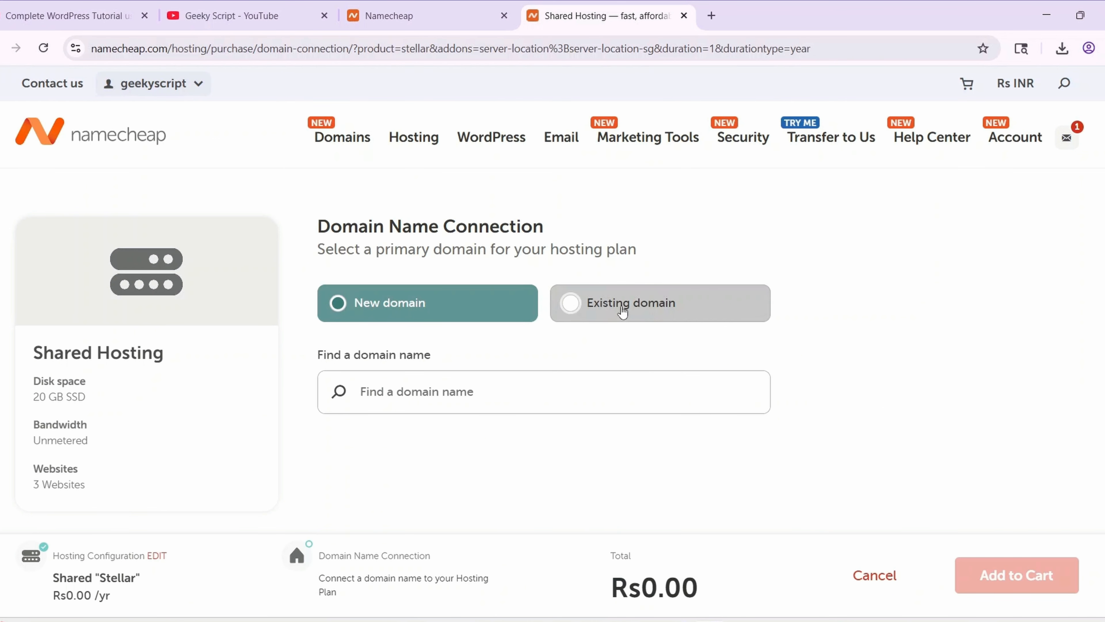
Choose Existing domain for the hosting connection and enter a username and password
click(623, 310)
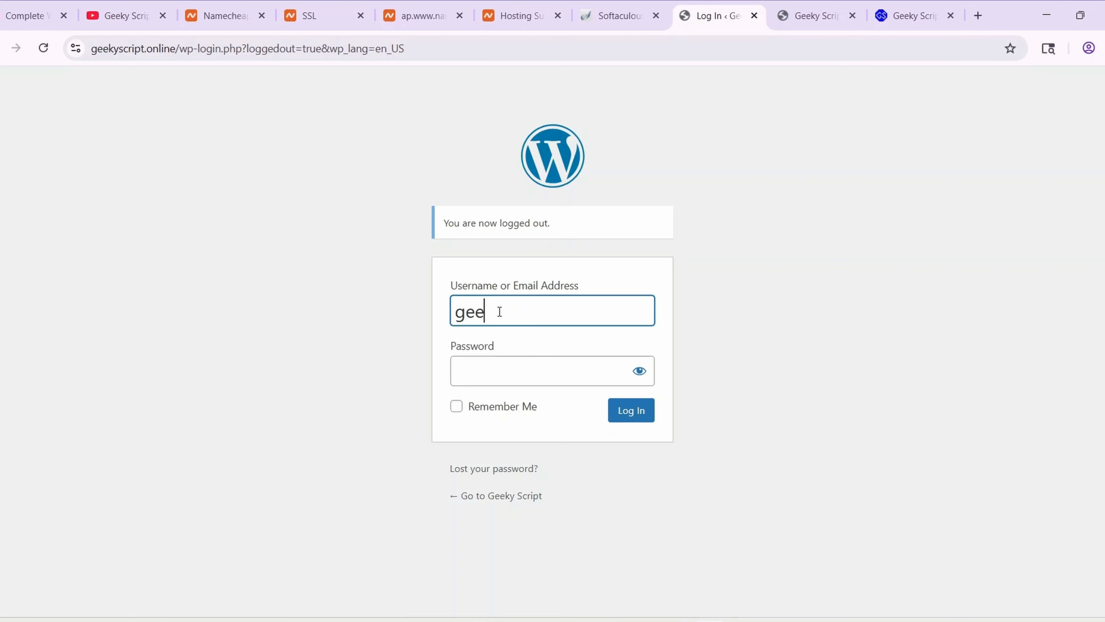
text(ky)
key(Tab)
text(••••••••••••••••)
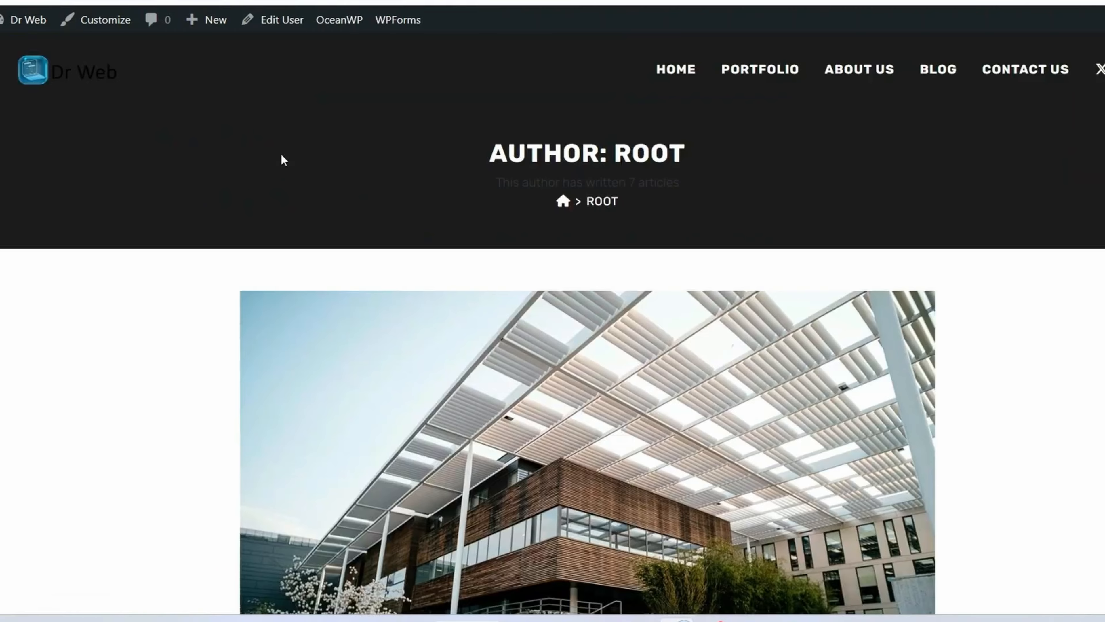
Open the Hello World post and read through it
scroll(283, 183, down, 5)
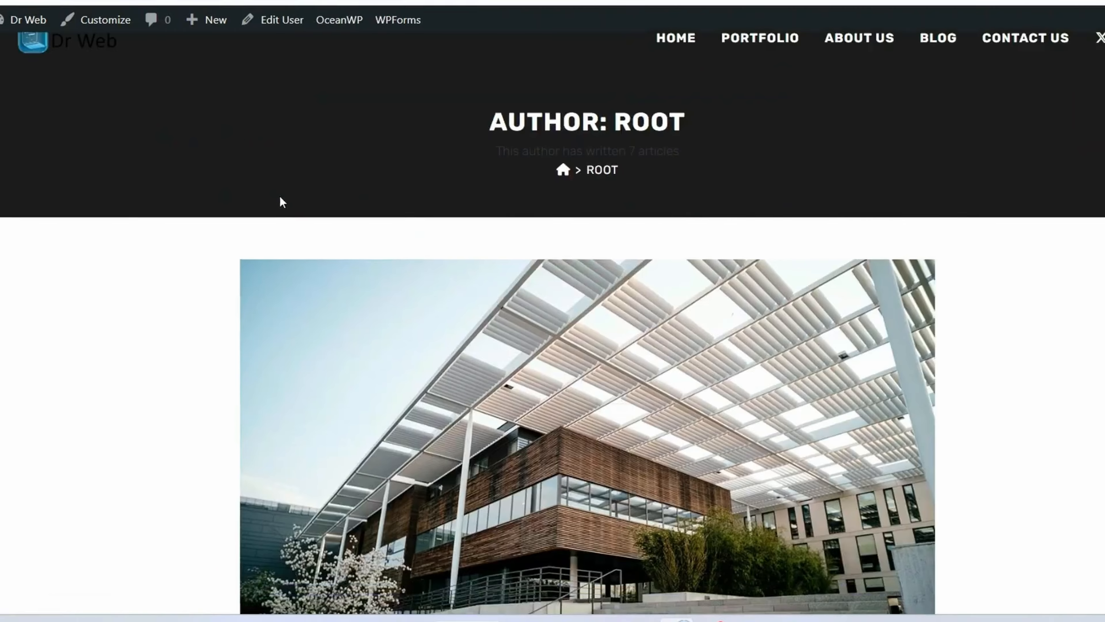
click(281, 204)
scroll(365, 191, down, 10)
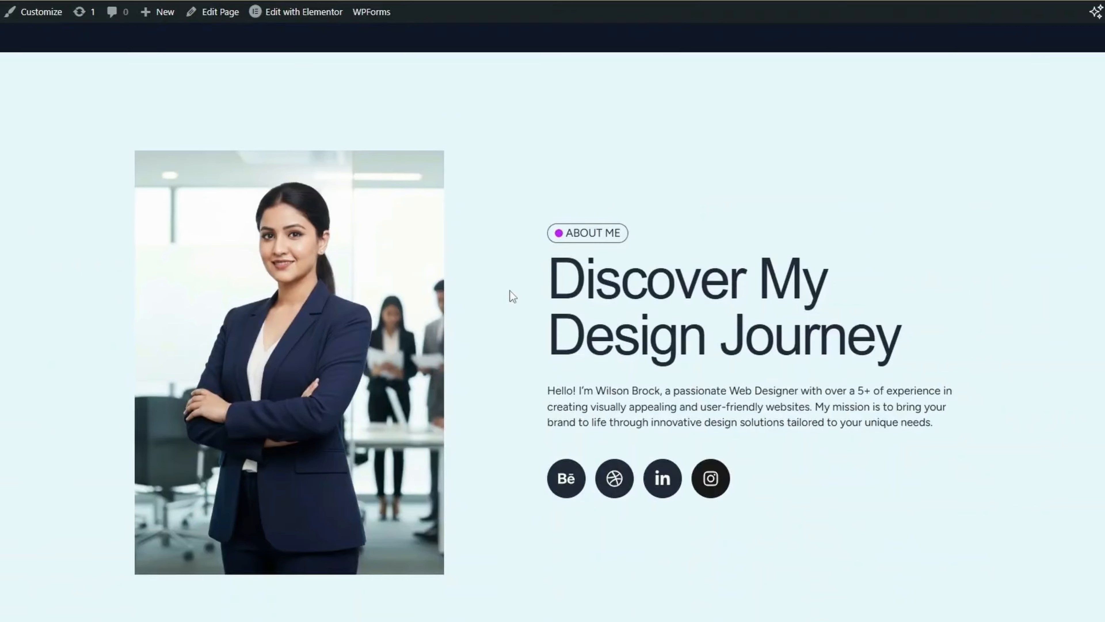
scroll(509, 291, down, 2)
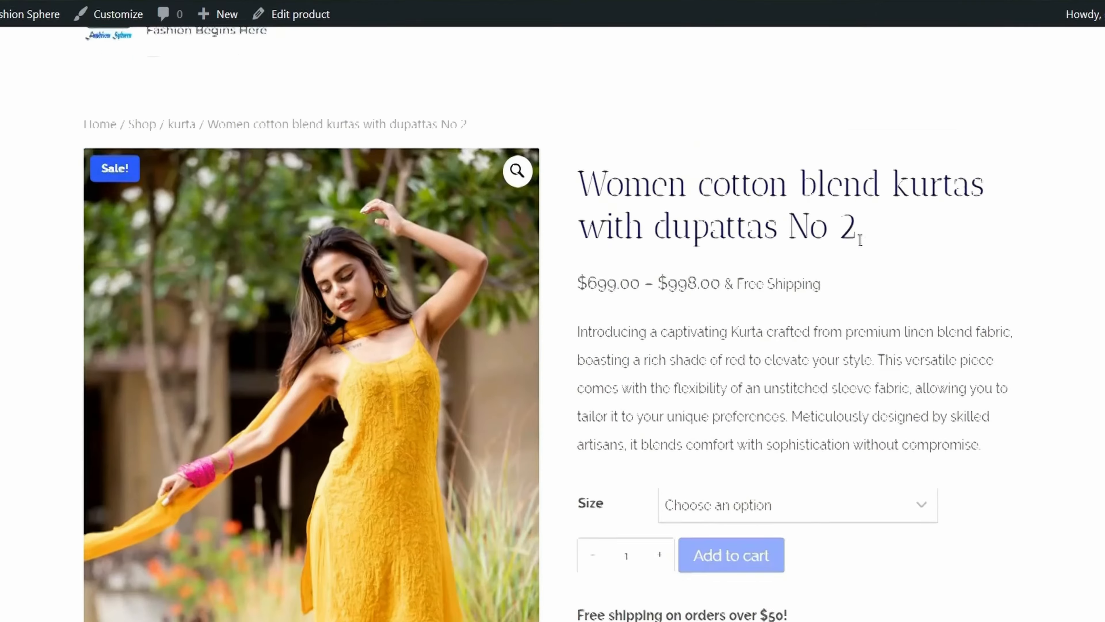
scroll(860, 239, down, 4)
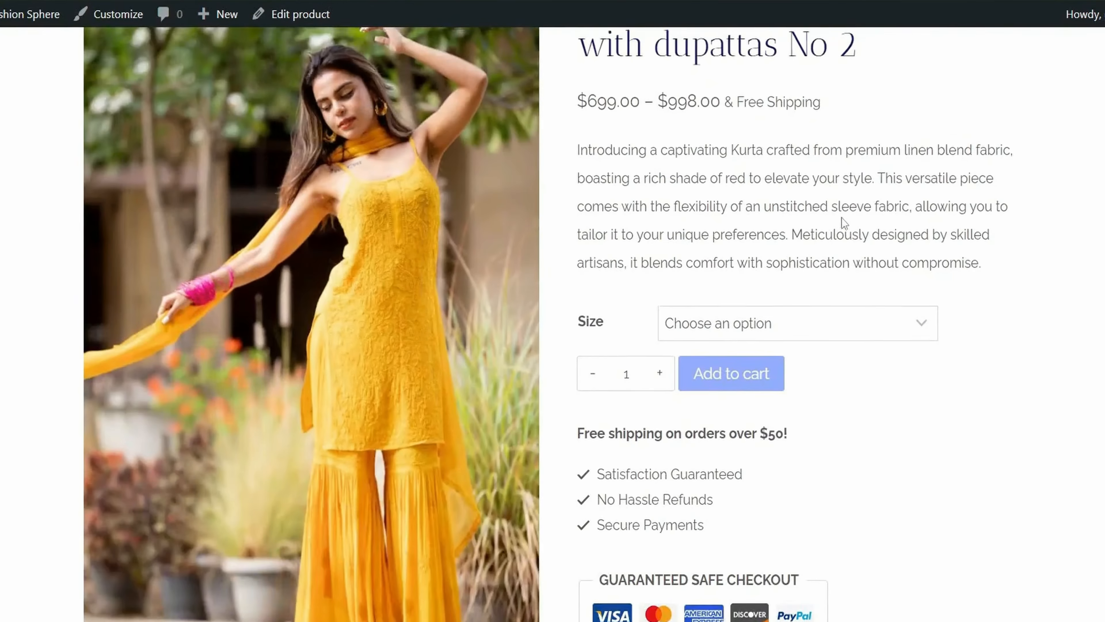
scroll(842, 218, up, 4)
drag(623, 224, 1099, 248)
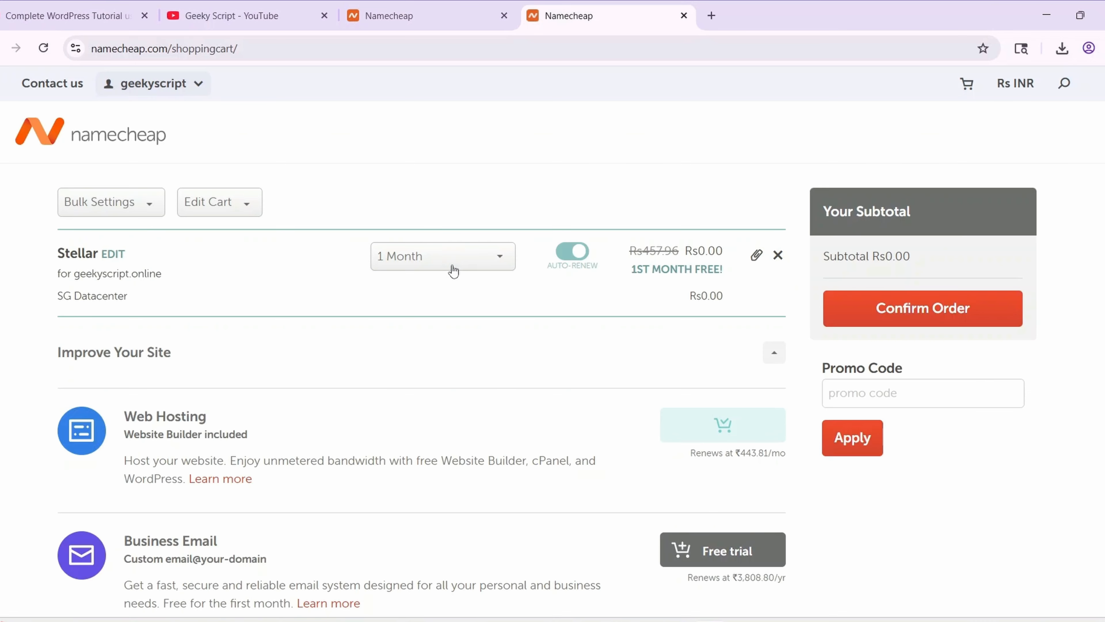
Check the billing duration options and pay for the Rs0.00 hosting order
click(453, 271)
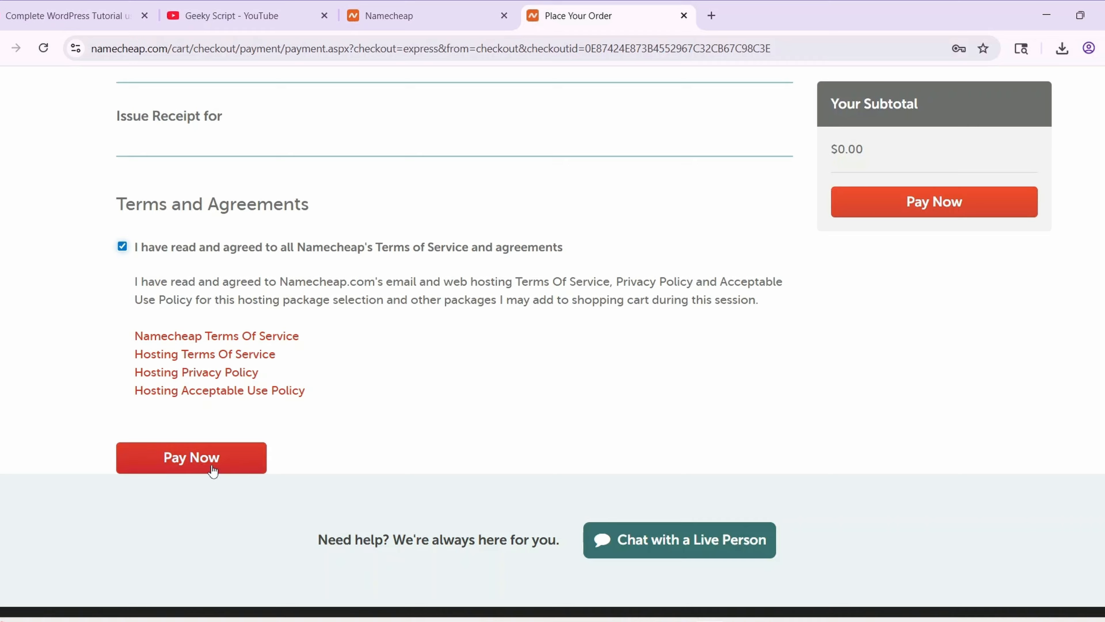
click(185, 462)
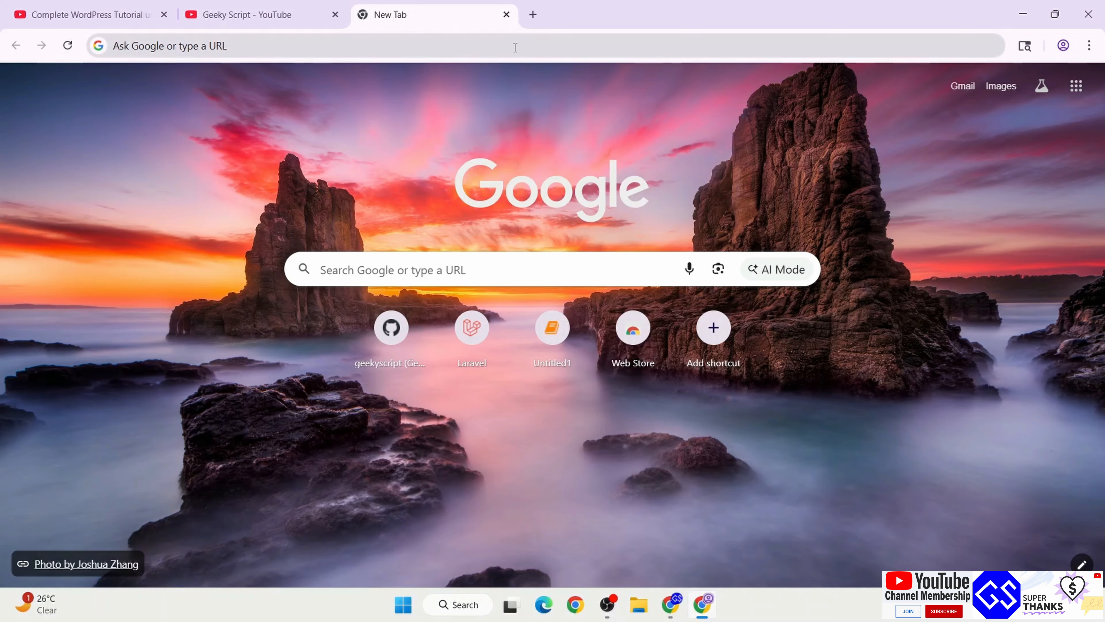
Go to geekyscript.com/namecheap and scroll down the Namecheap homepage it opens
click(507, 47)
text(geekysc)
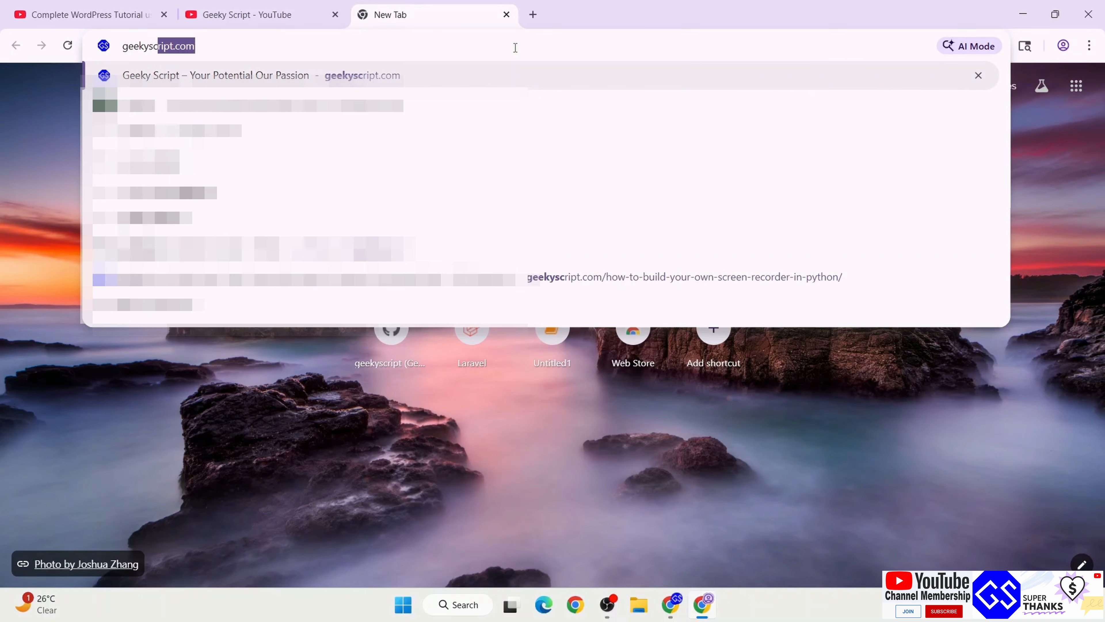
text(ript.com/namecheap)
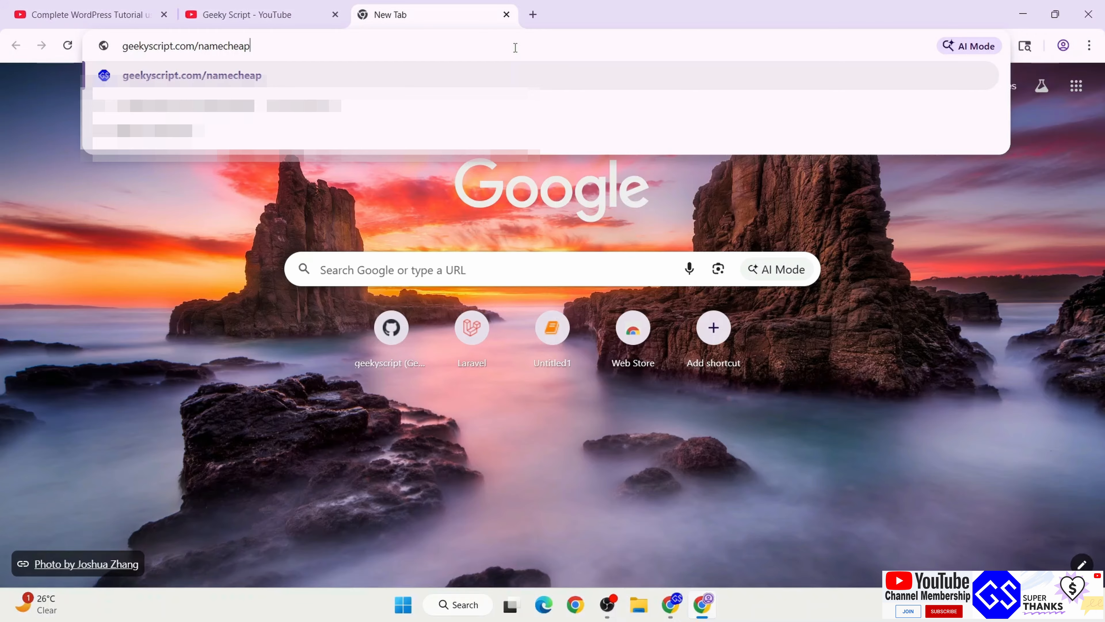
key(Return)
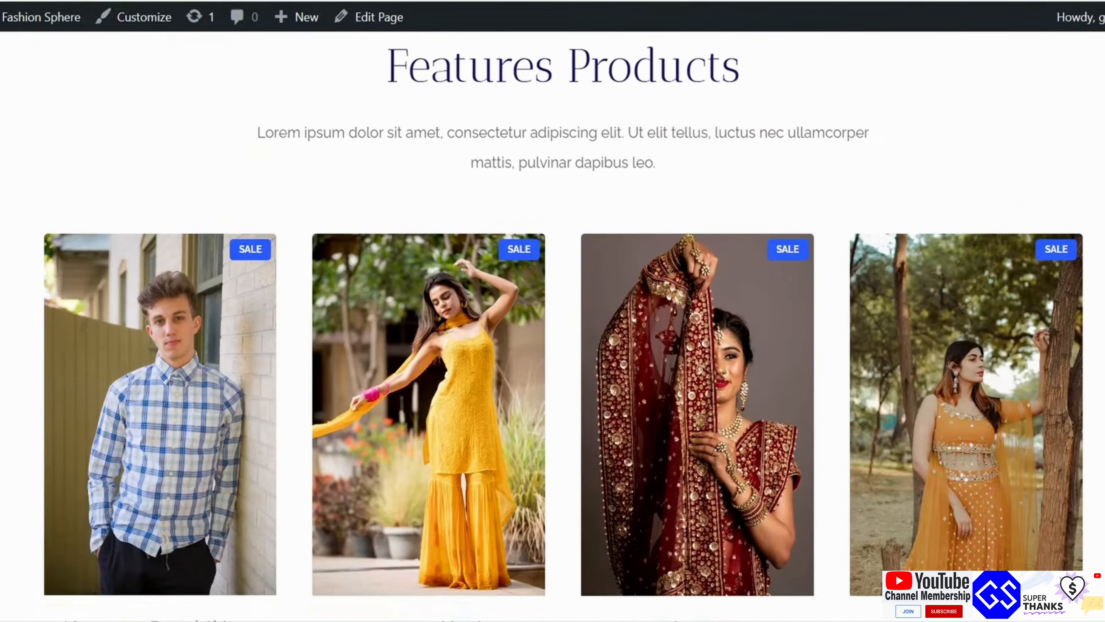
scroll(553, 327, down, 10)
scroll(553, 326, down, 2)
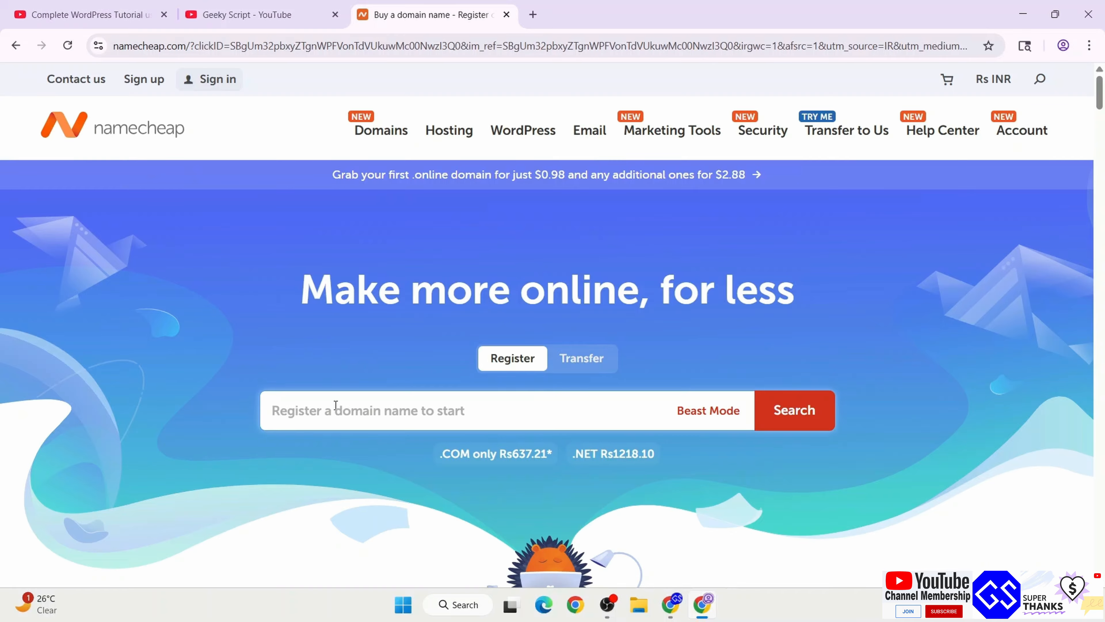
Search teeswagnation, highlight the .com result's ₹1,025.86/yr price, and open the currency list
text(teeswagnation)
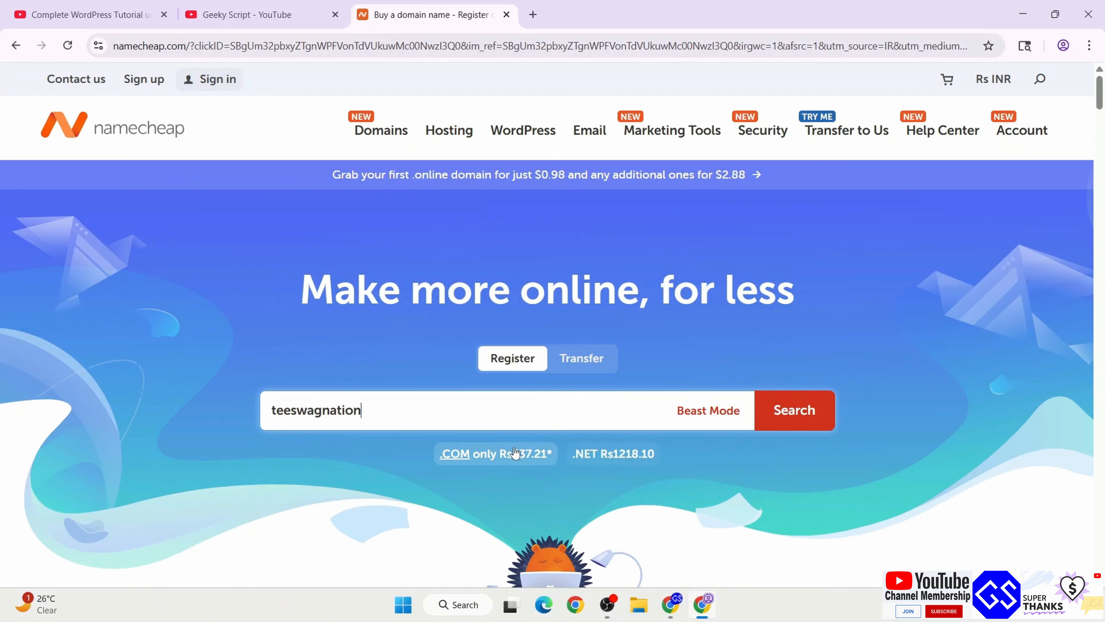
click(799, 422)
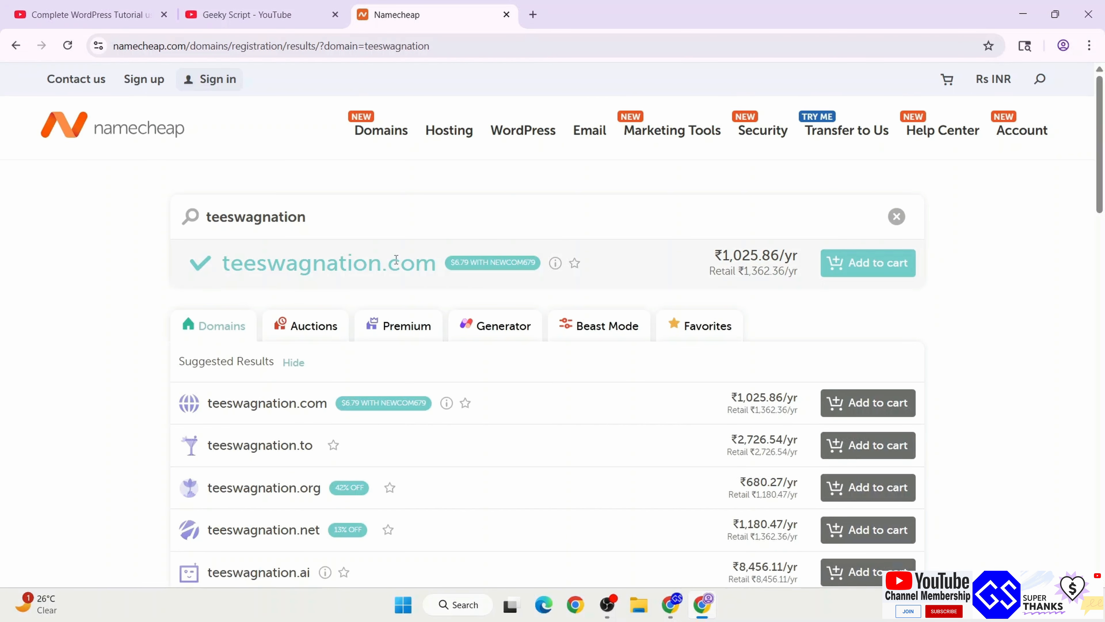
drag(382, 265, 437, 265)
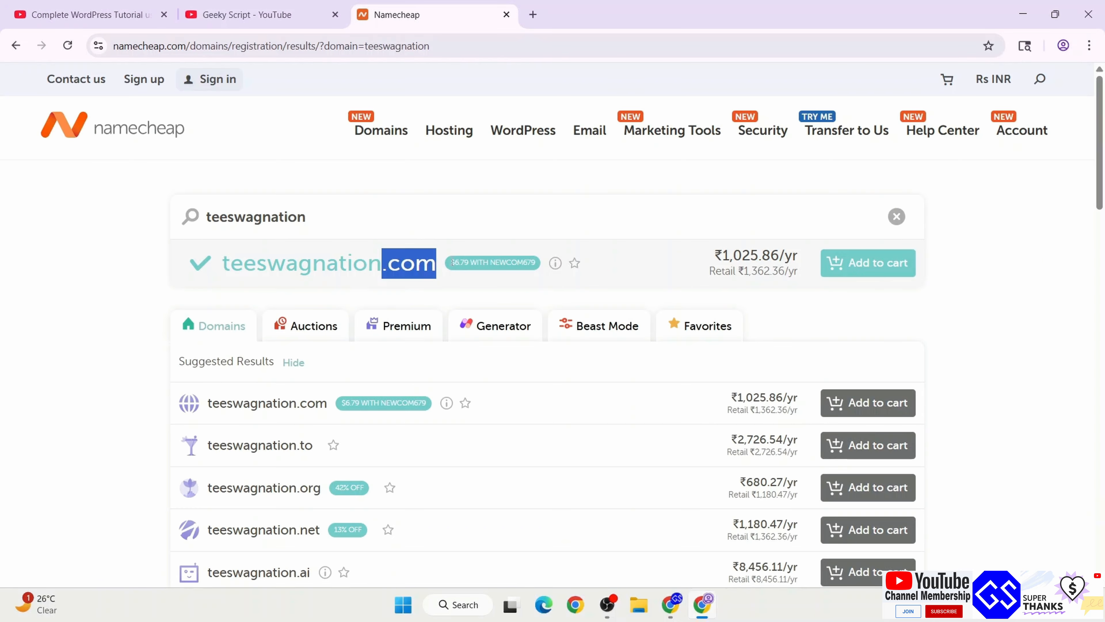
drag(710, 253, 820, 264)
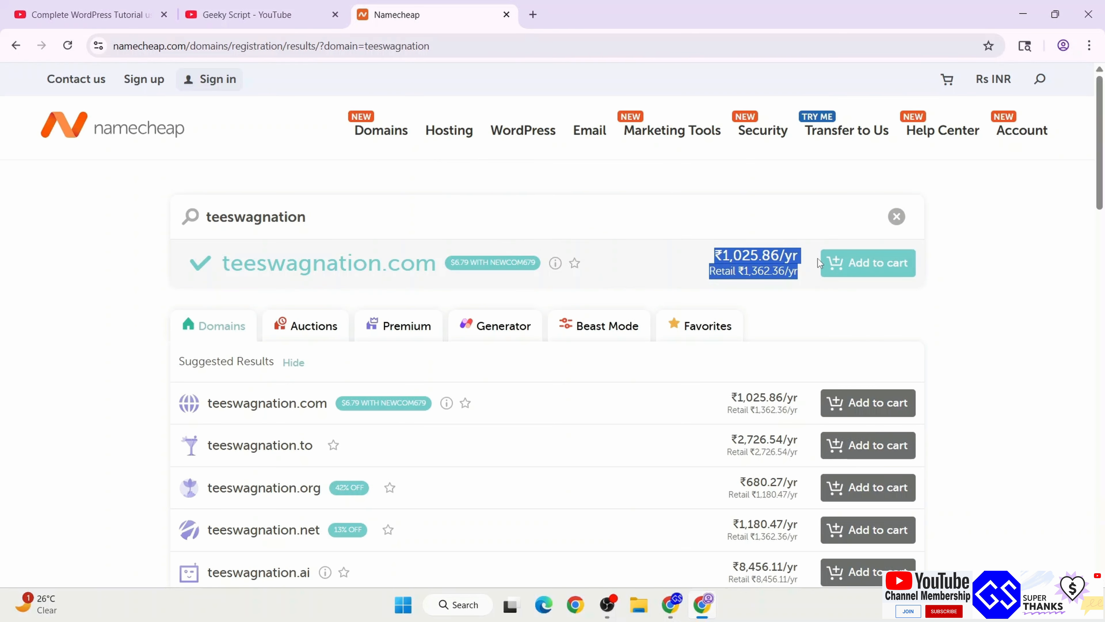
click(996, 89)
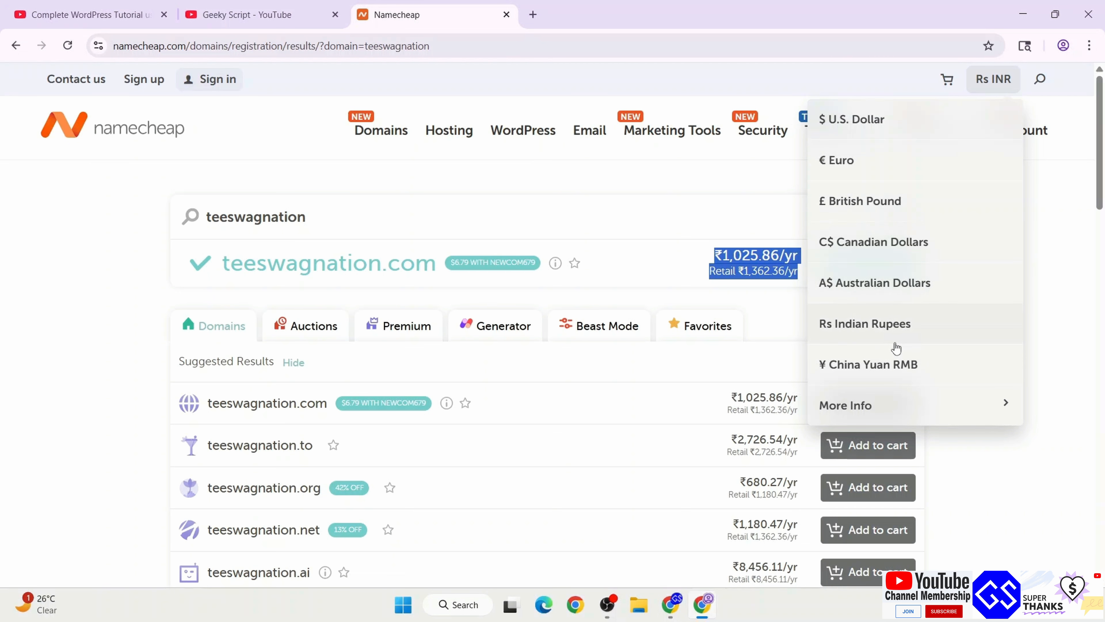
Switch prices to US dollars, showing teeswagnation.com at $11.28/yr, and scroll through other extensions
click(885, 126)
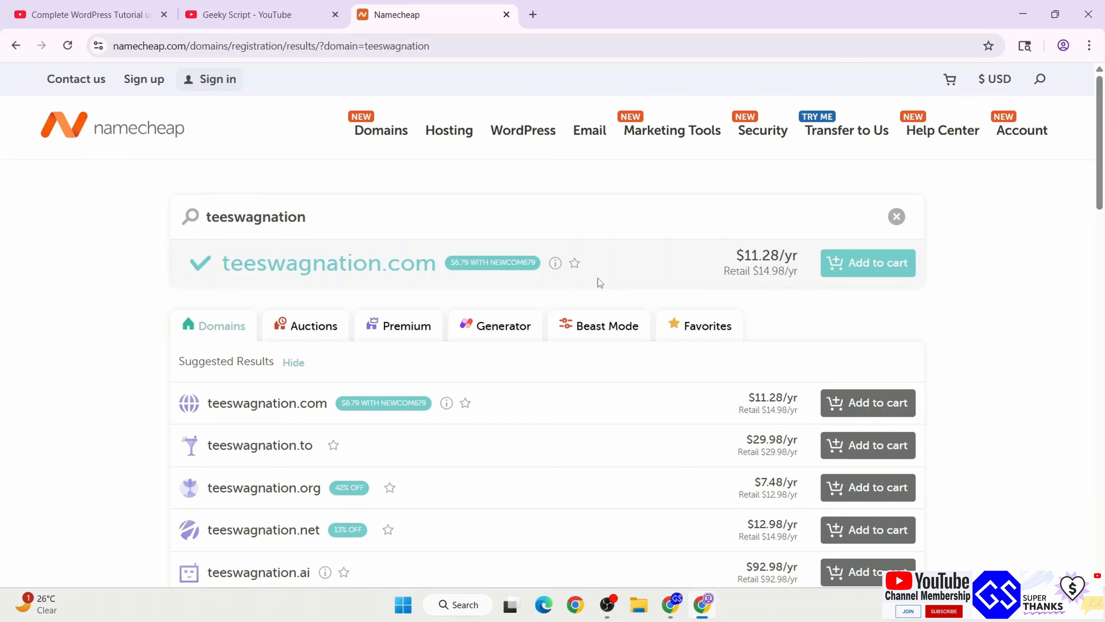
scroll(453, 359, down, 3)
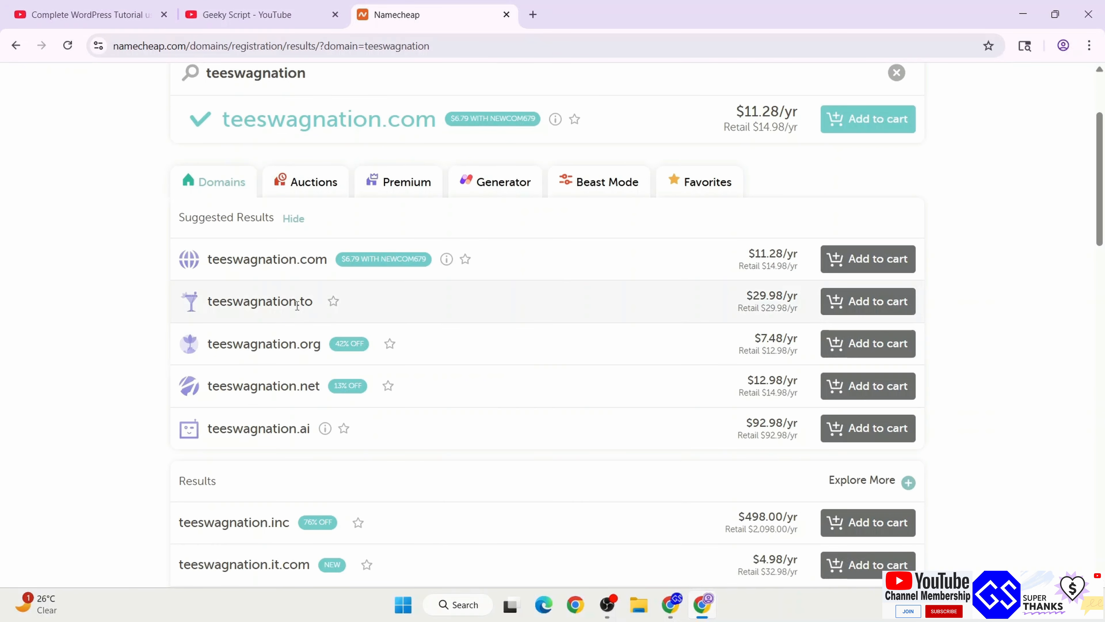
scroll(389, 358, down, 5)
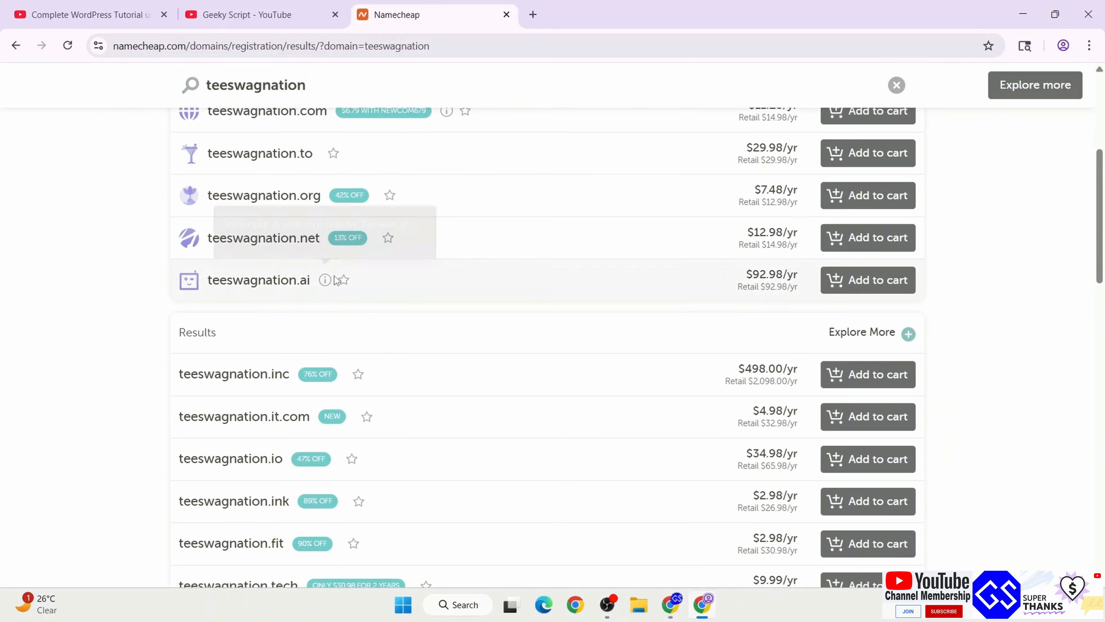
scroll(344, 320, down, 2)
scroll(396, 252, down, 2)
scroll(284, 305, down, 6)
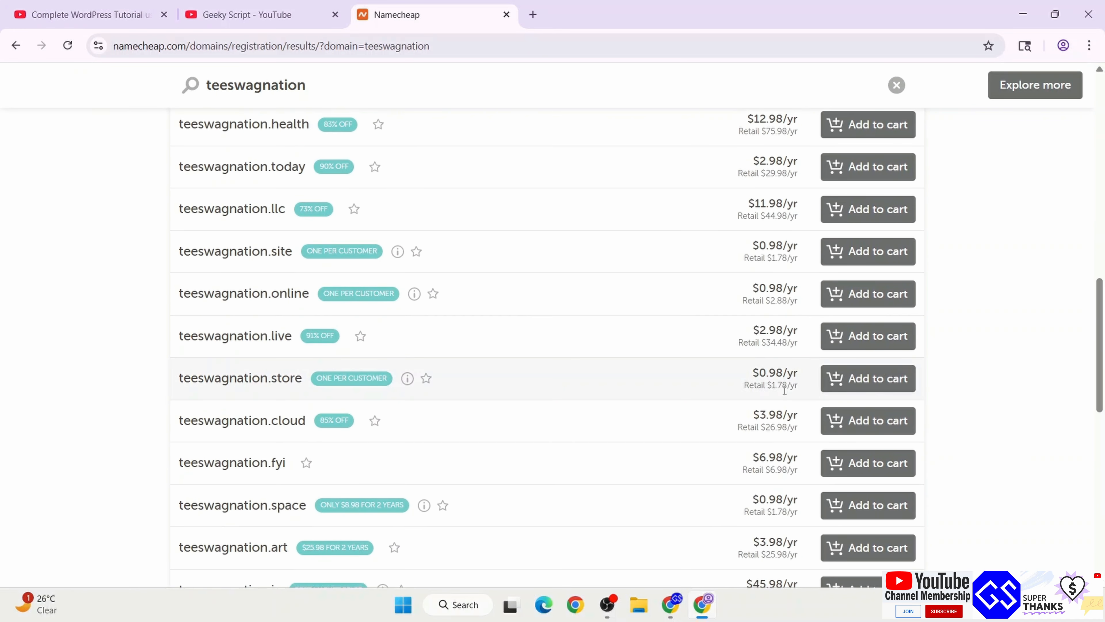
scroll(786, 379, down, 3)
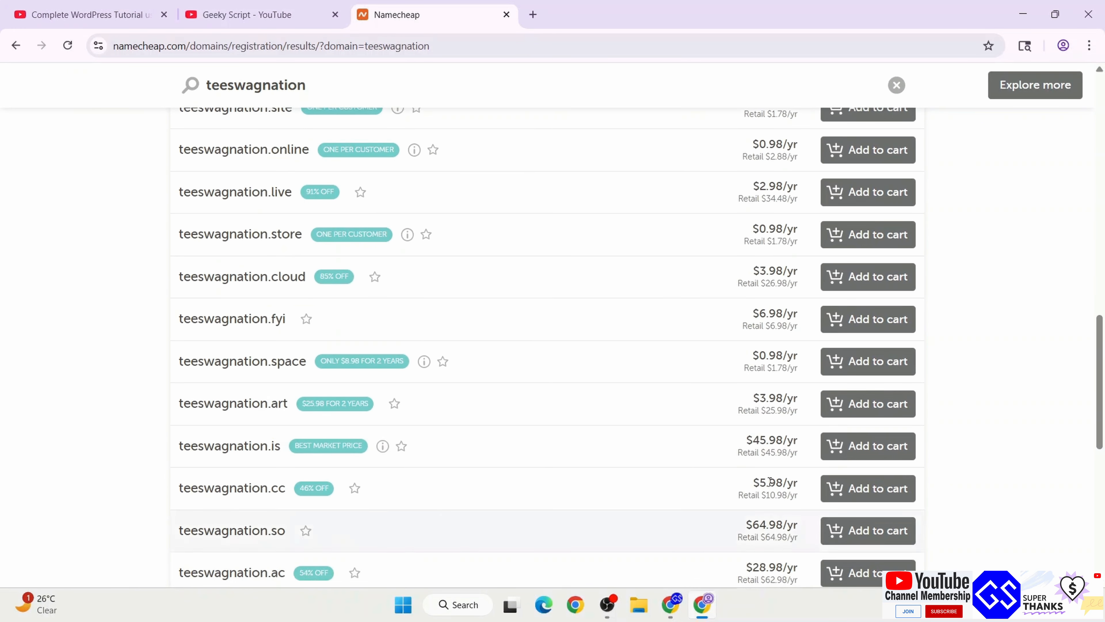
scroll(786, 375, down, 4)
scroll(692, 384, up, 20)
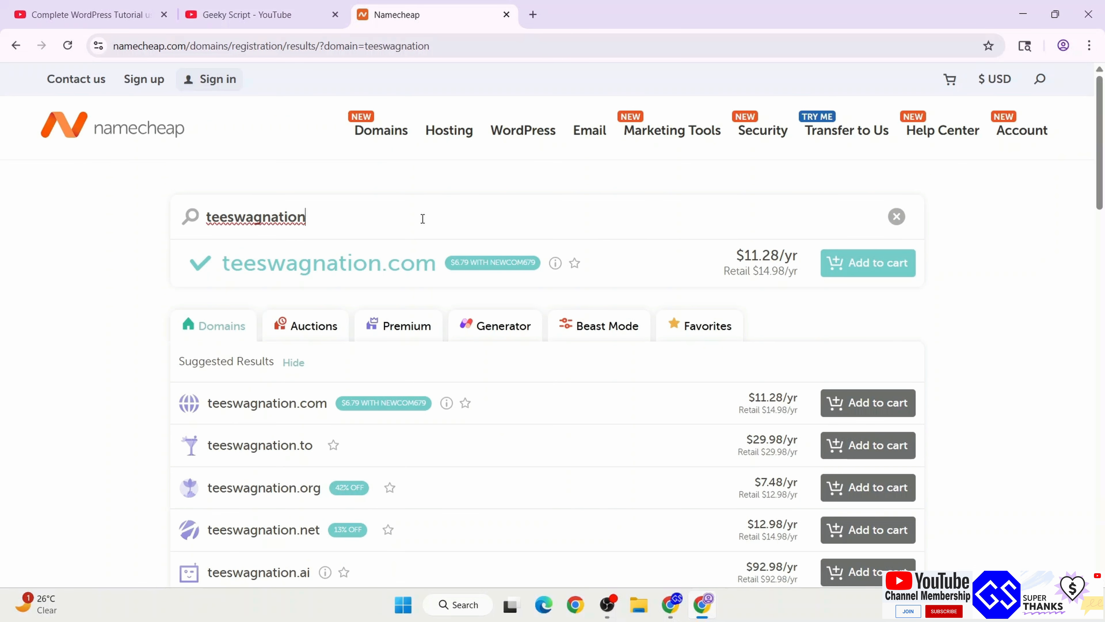
Replace the search with 'geekyscript', review the registered .com result, and open the currency list
drag(423, 219, 201, 222)
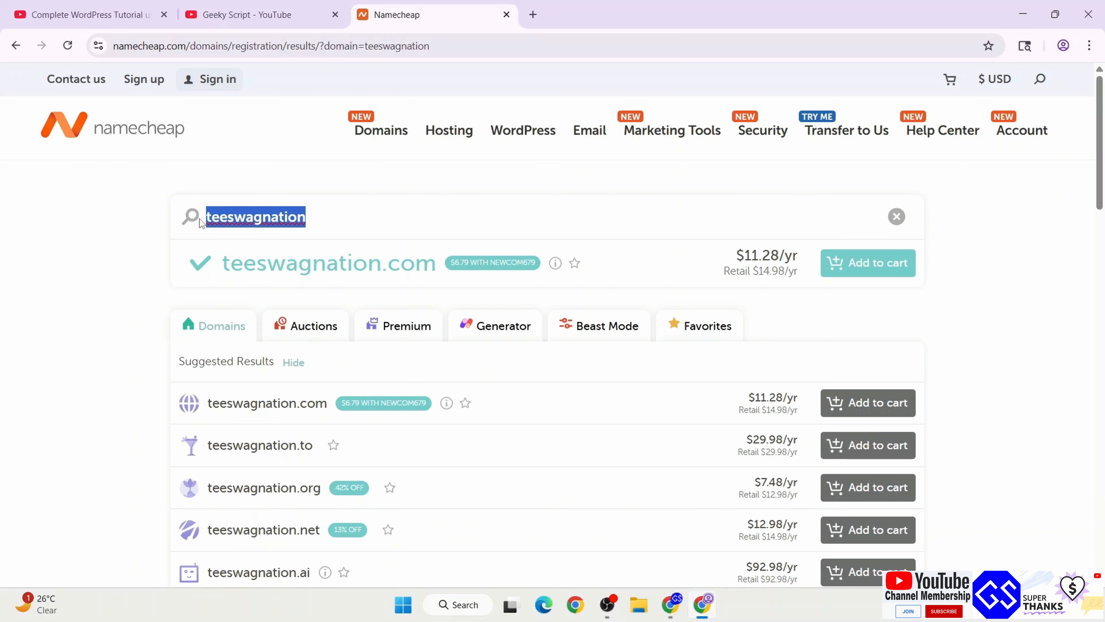
text(geeky)
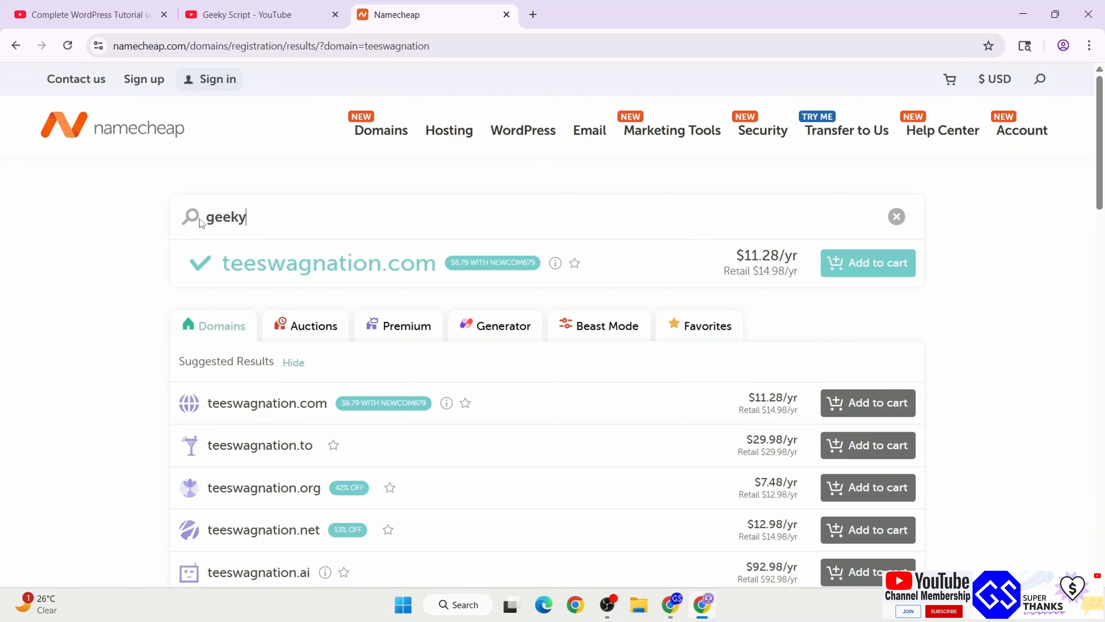
text(script)
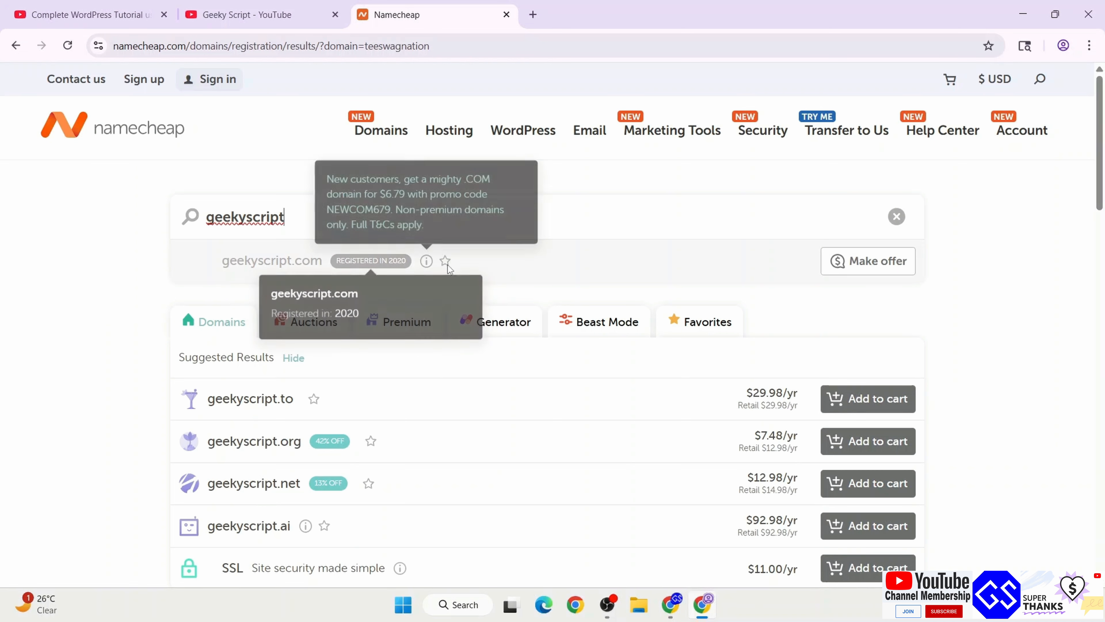
mouse_move(388, 273)
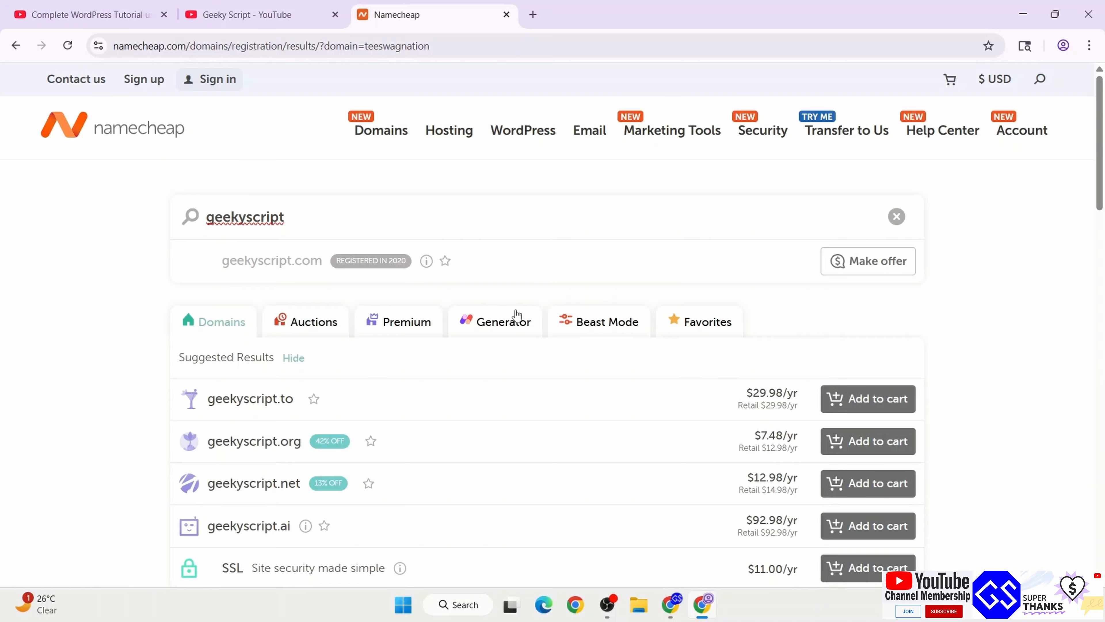
scroll(476, 274, down, 3)
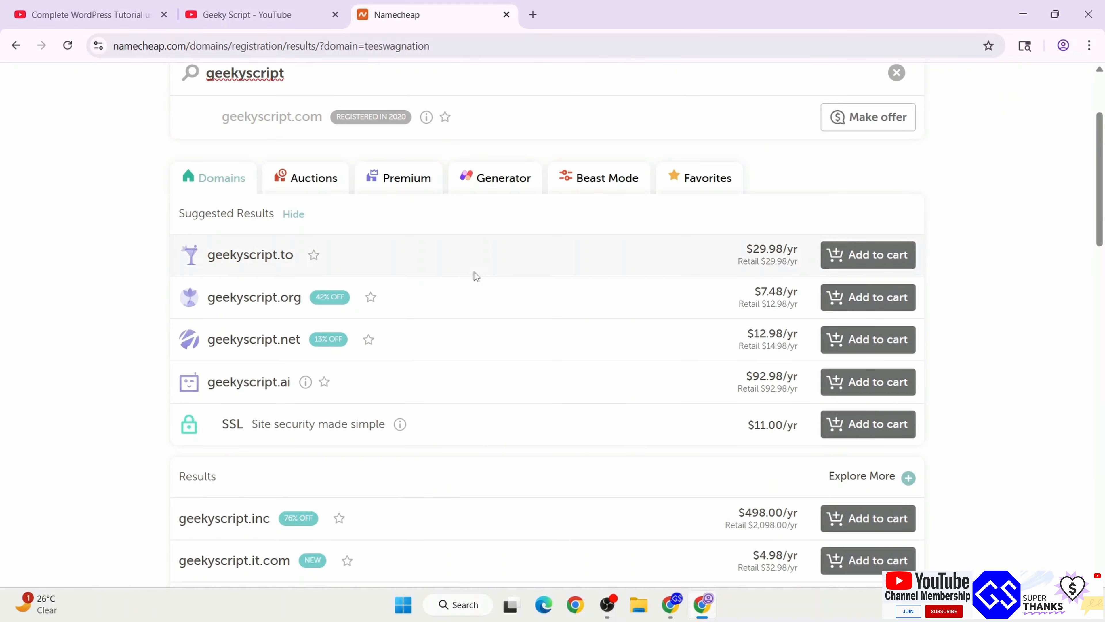
scroll(473, 271, up, 3)
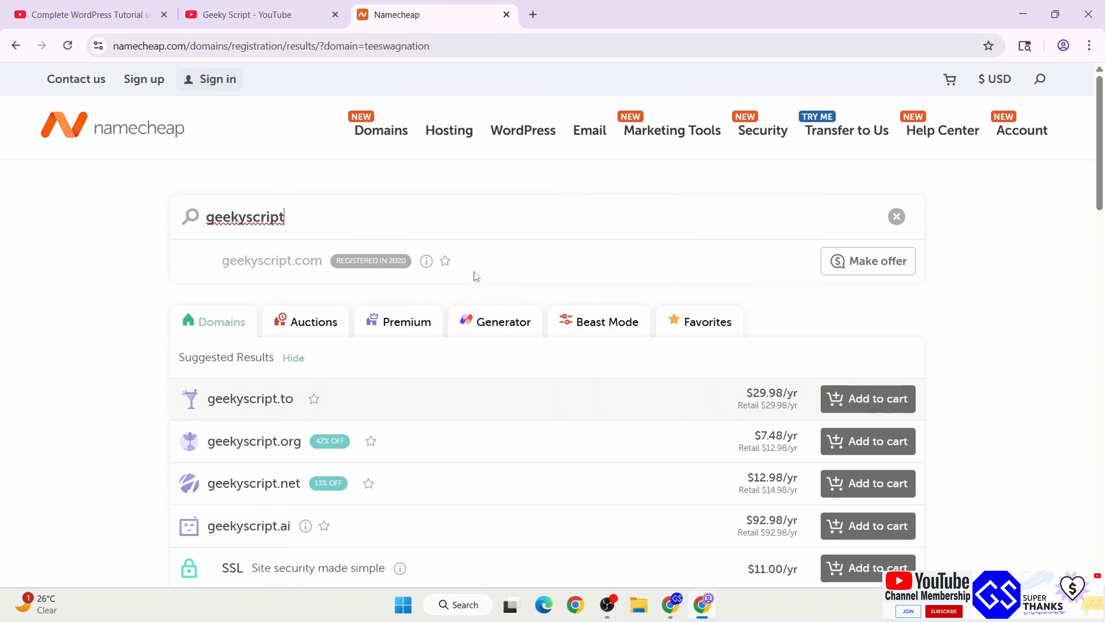
click(997, 83)
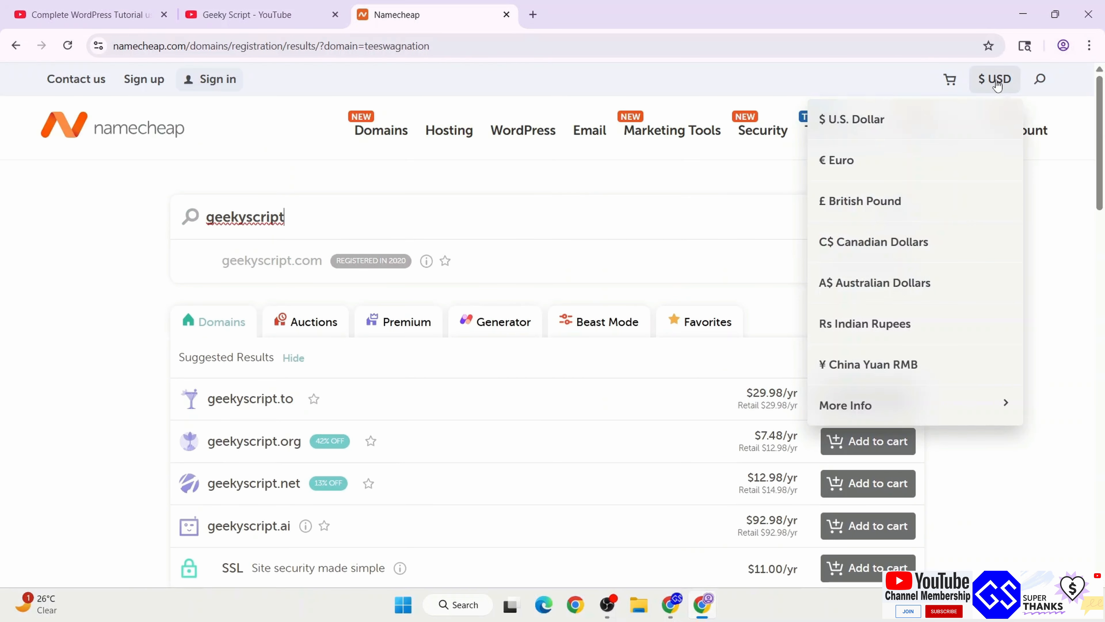
Switch back to Indian rupees, re-enter 'geekyscript', and scroll down the results
click(886, 325)
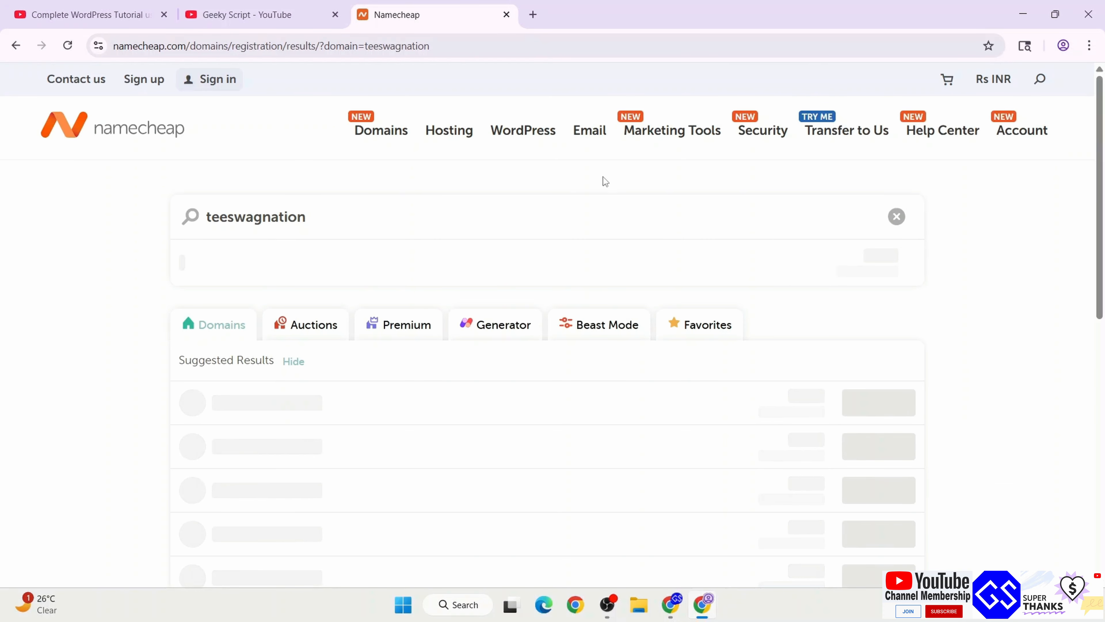
key(ctrl+a)
text(gee)
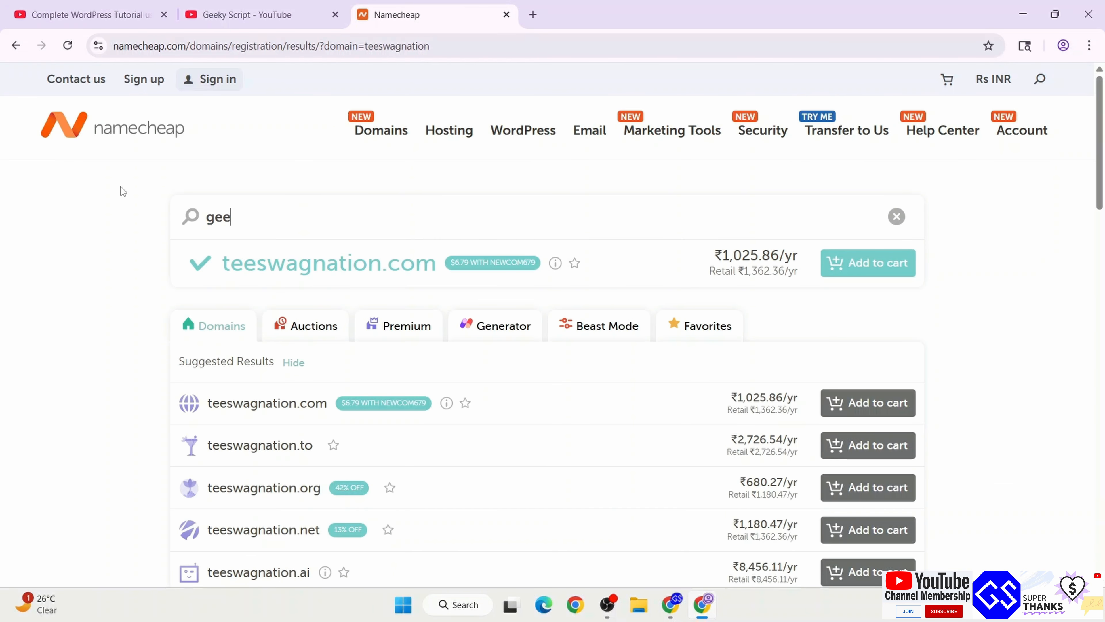
text(kyscript)
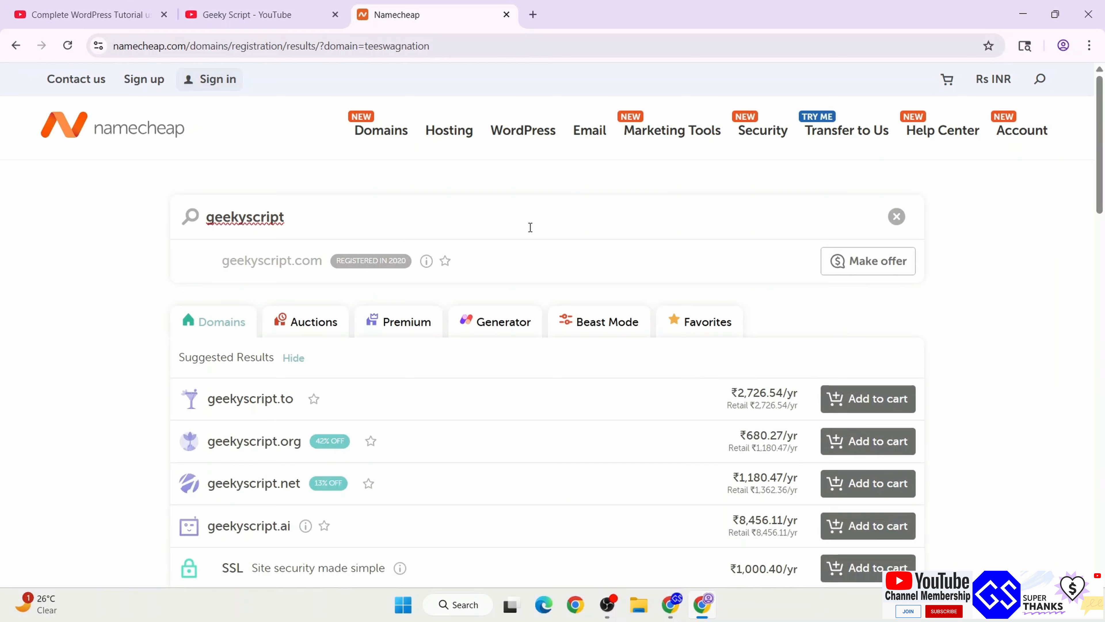
scroll(530, 228, down, 5)
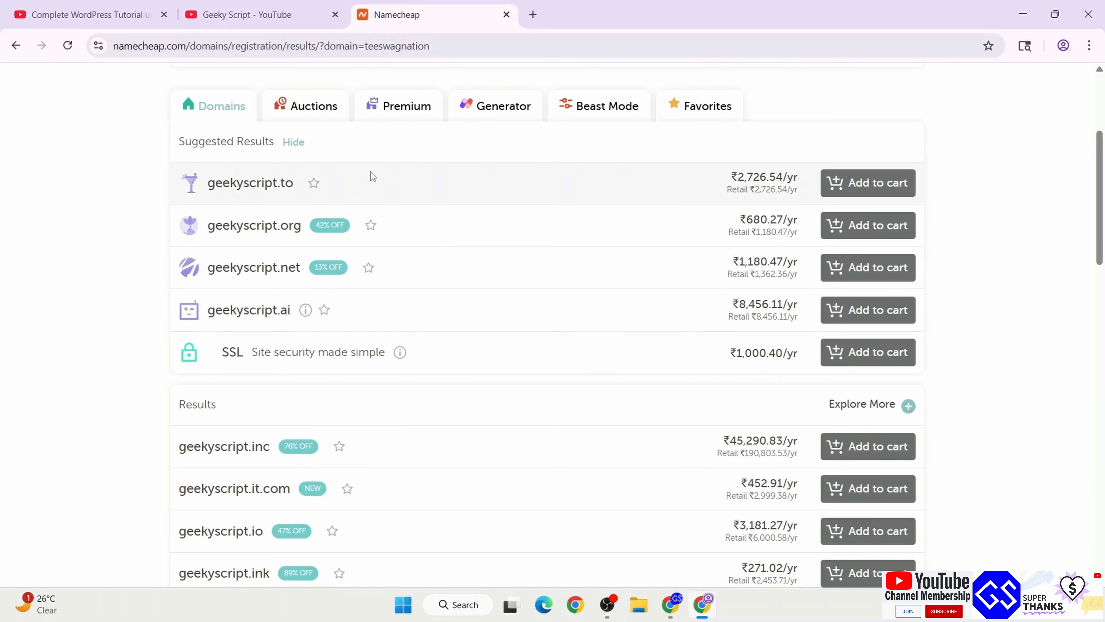
scroll(400, 265, down, 5)
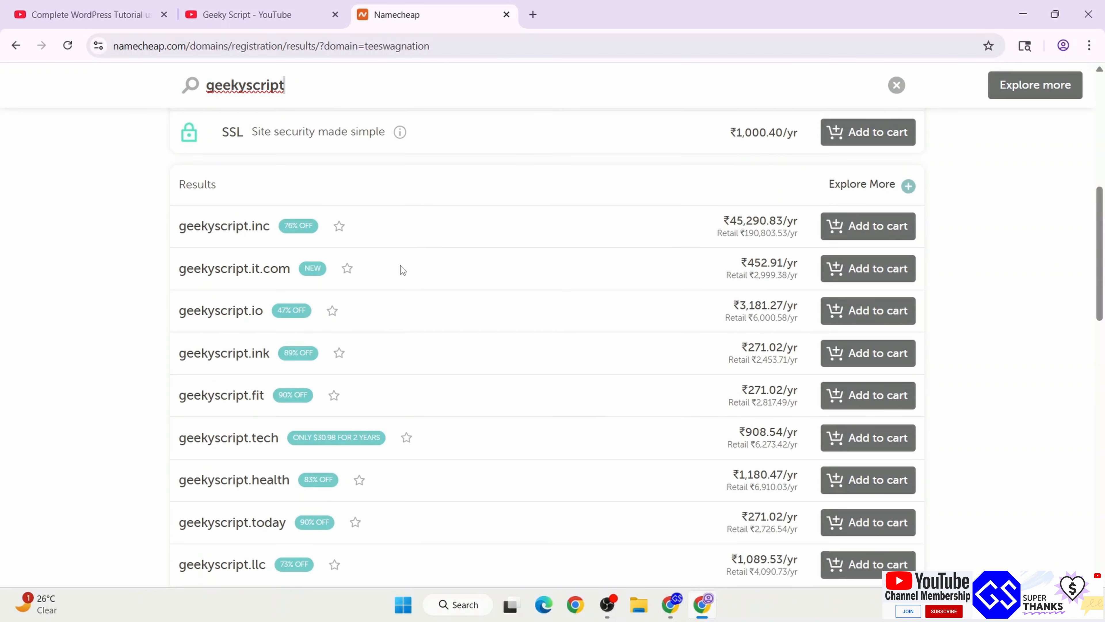
scroll(400, 266, down, 2)
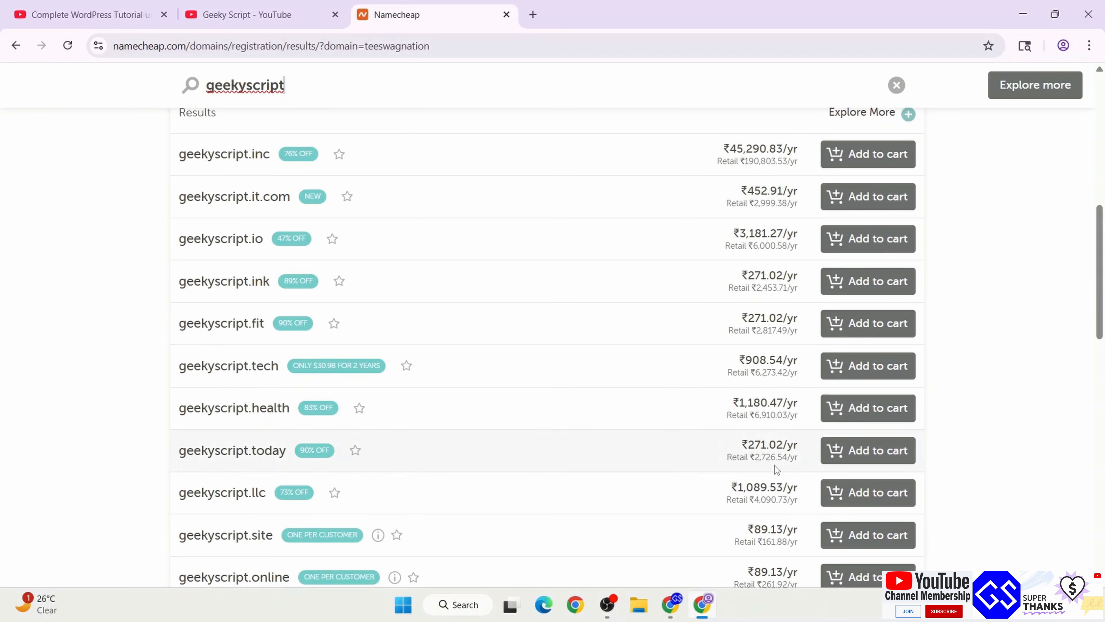
scroll(512, 304, down, 5)
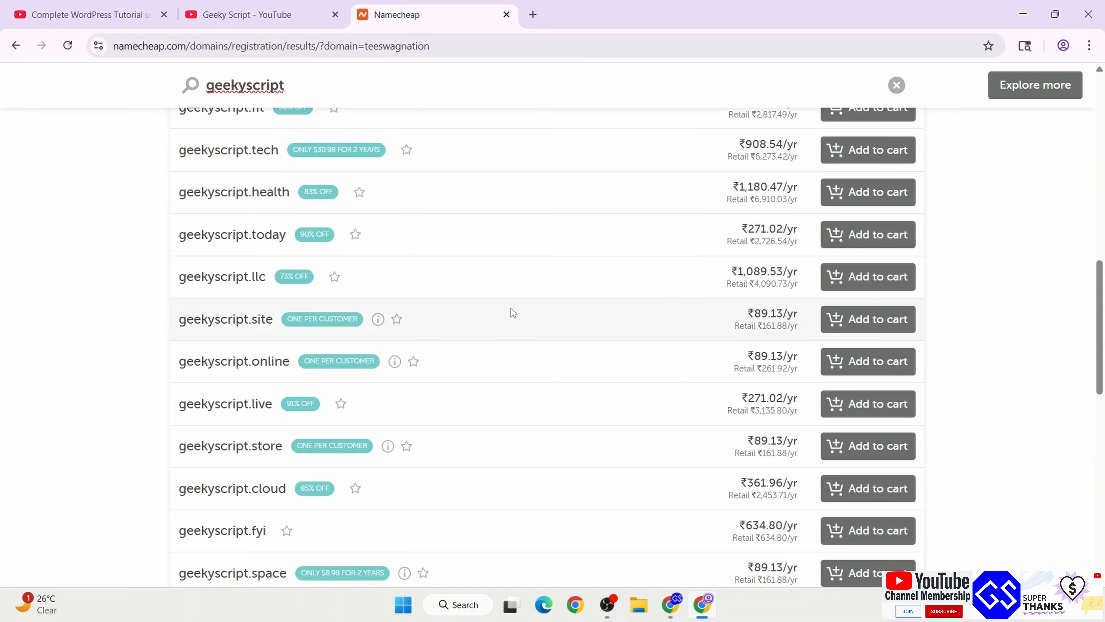
scroll(511, 308, down, 2)
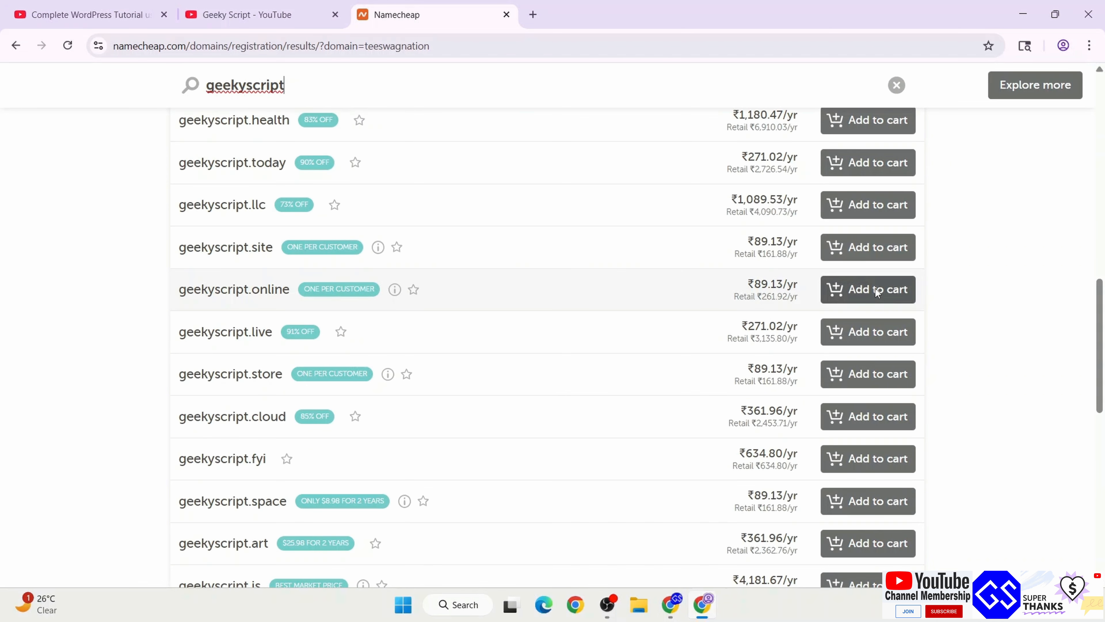
Add geekyscript.online at ₹89.13/yr to the cart and go to the cart
click(907, 290)
scroll(908, 250, up, 10)
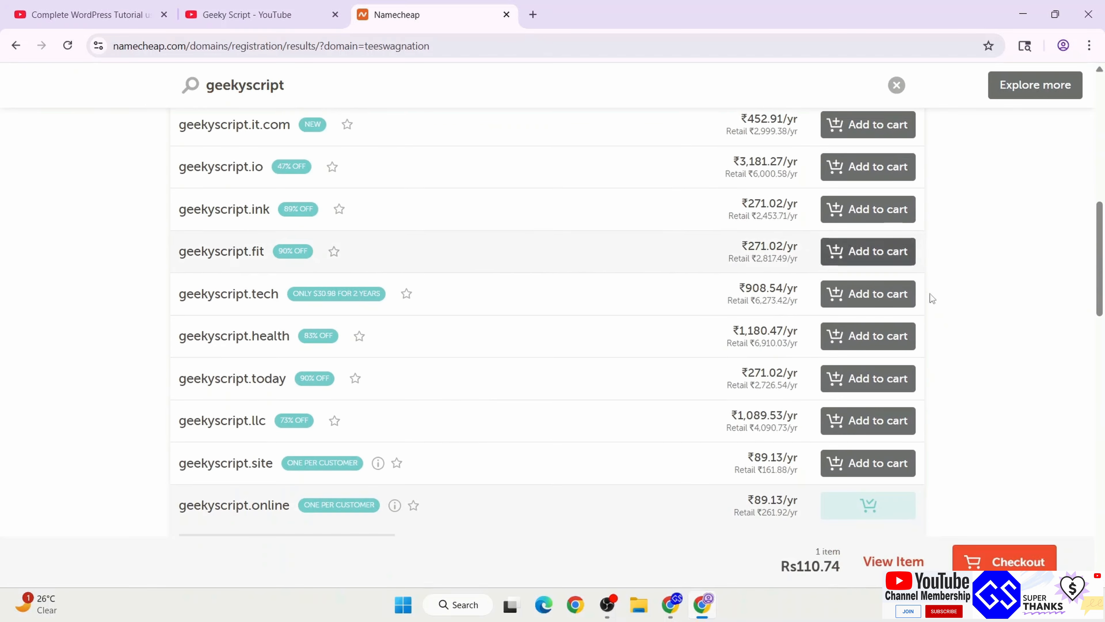
scroll(872, 174, up, 5)
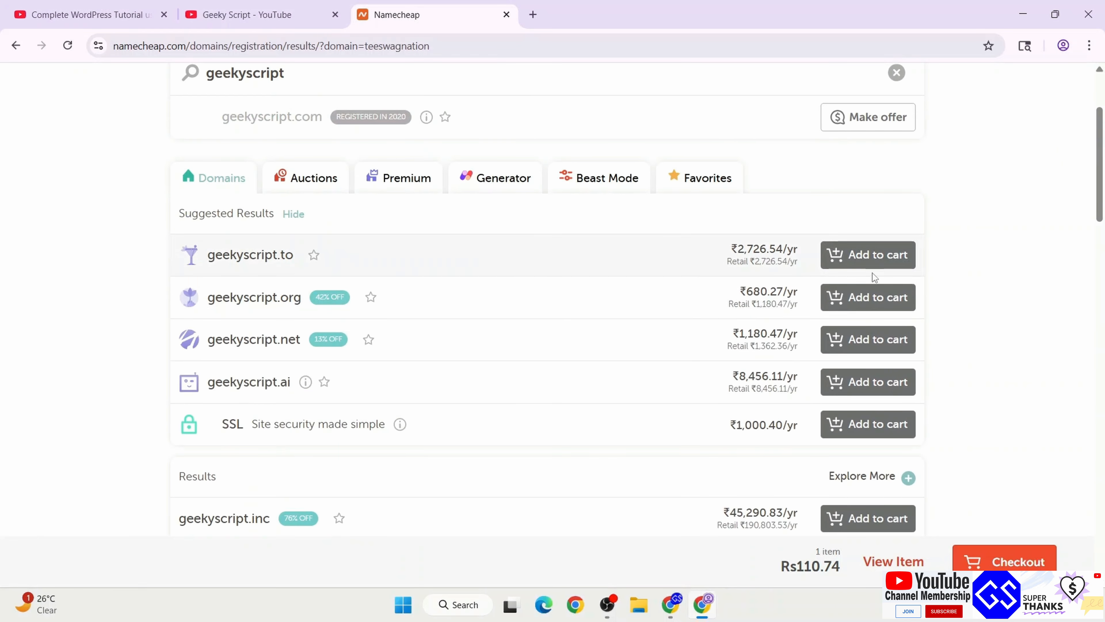
scroll(635, 231, up, 3)
scroll(995, 422, down, 3)
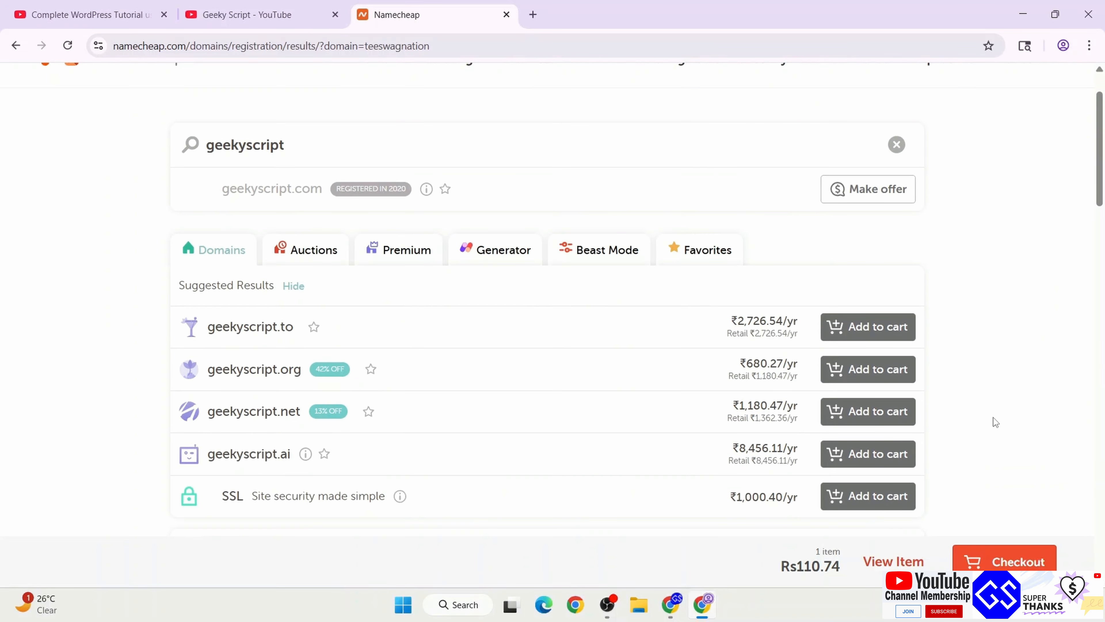
click(1007, 562)
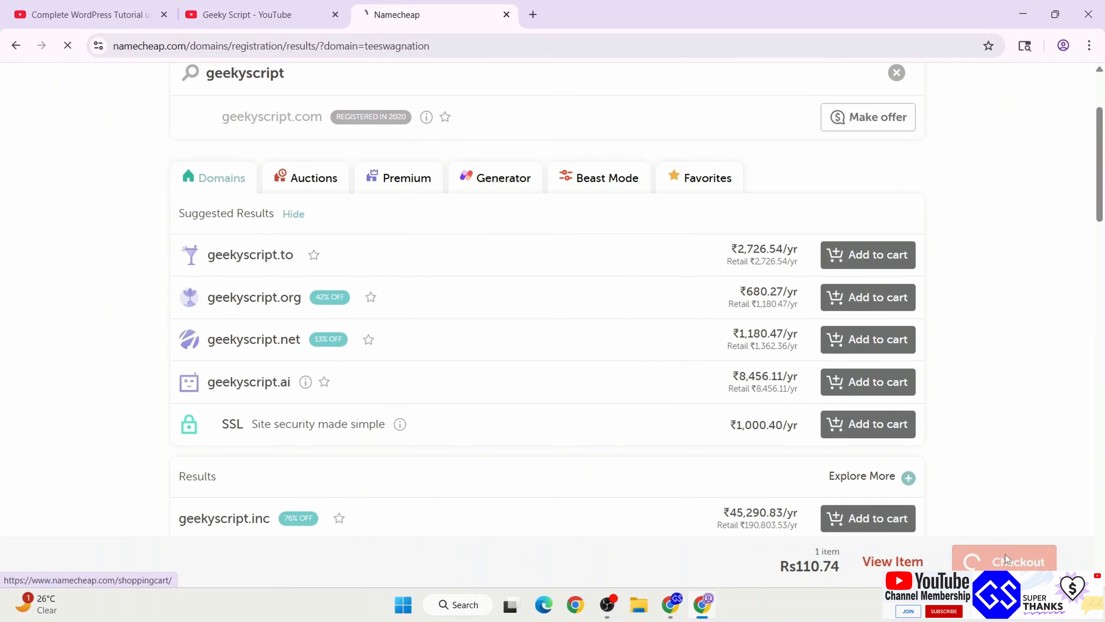
Review the cart prices and expand the ICANN fee explanation of $0.20 per year
scroll(669, 352, down, 2)
scroll(670, 353, up, 3)
drag(675, 238, 763, 280)
click(725, 326)
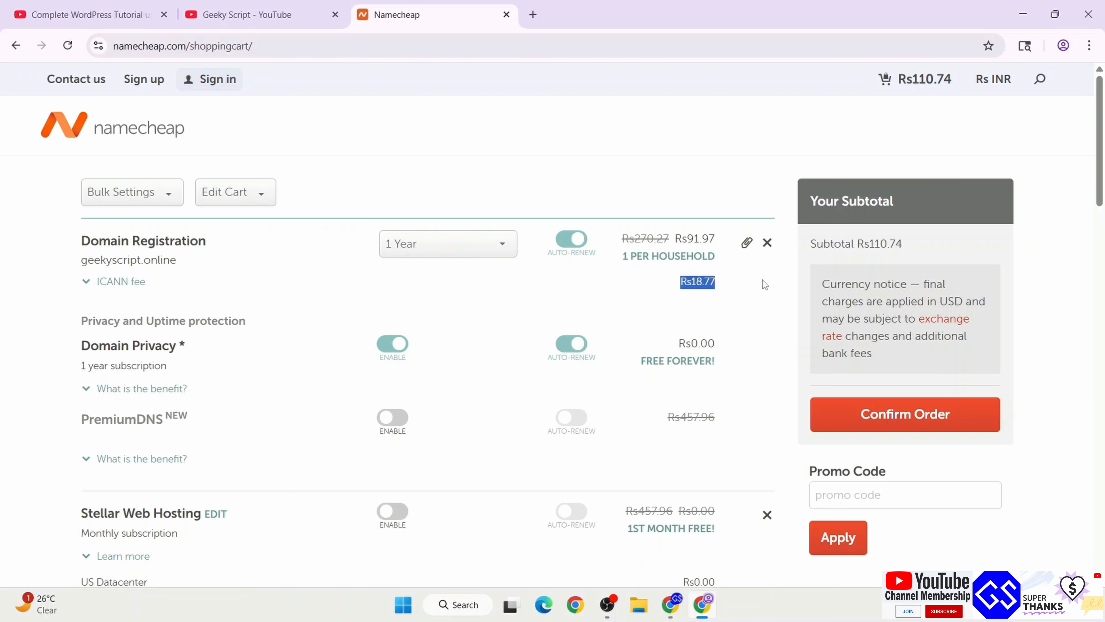
click(118, 282)
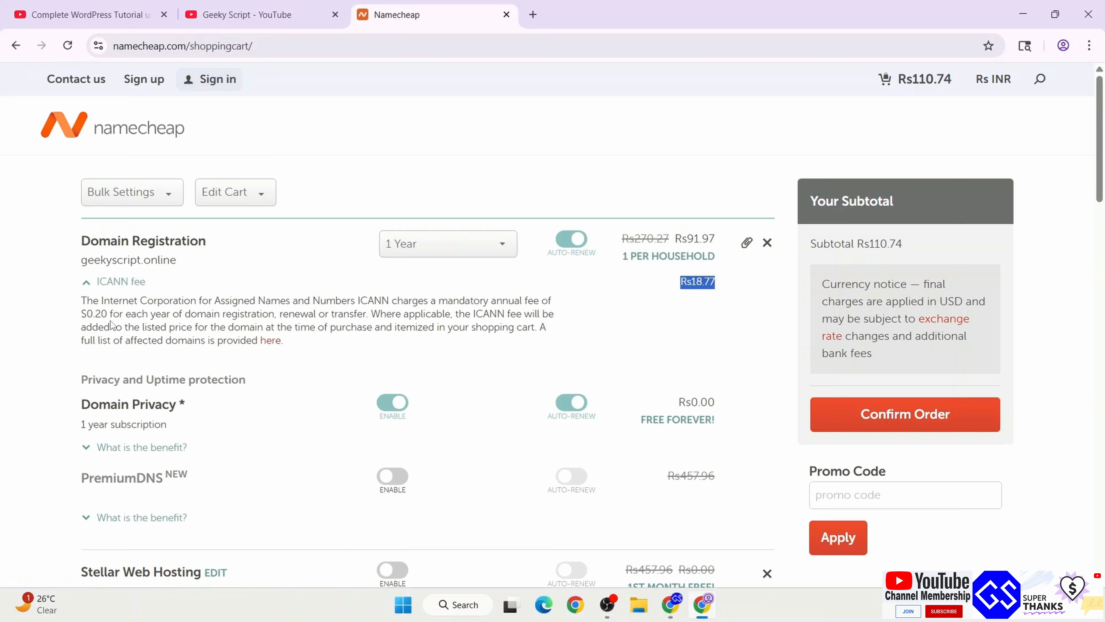
drag(82, 314, 162, 312)
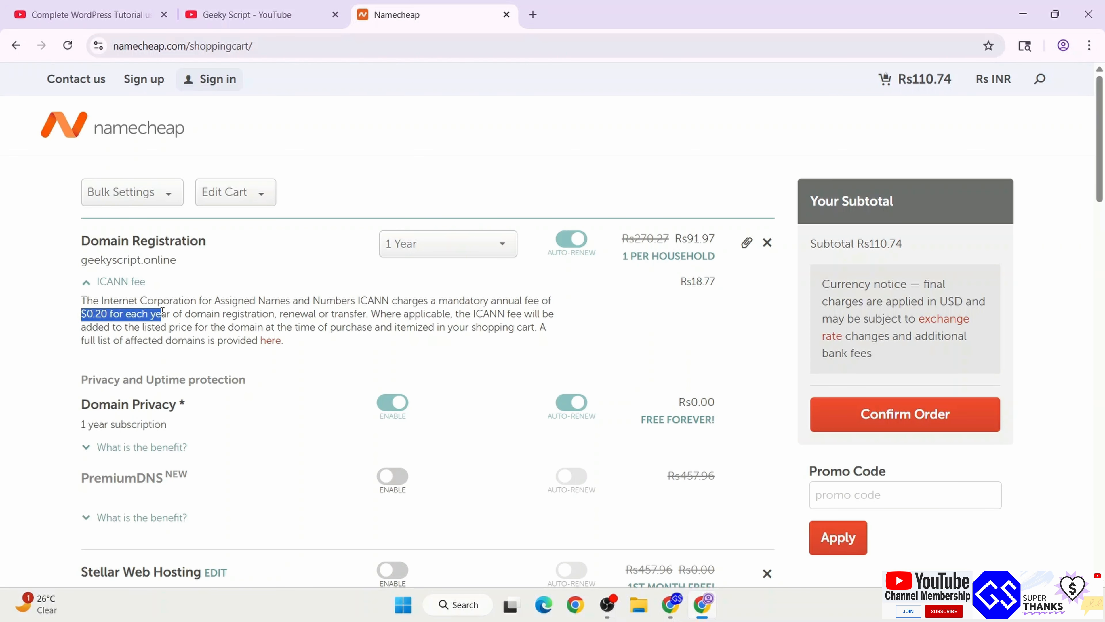
drag(487, 301, 570, 299)
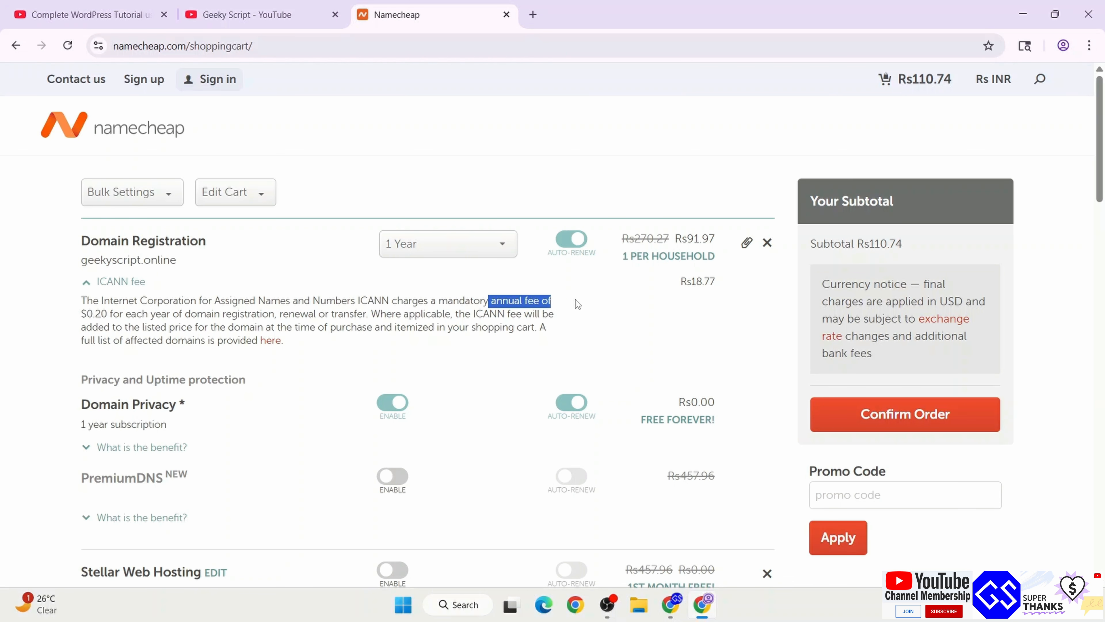
click(595, 291)
drag(683, 238, 717, 239)
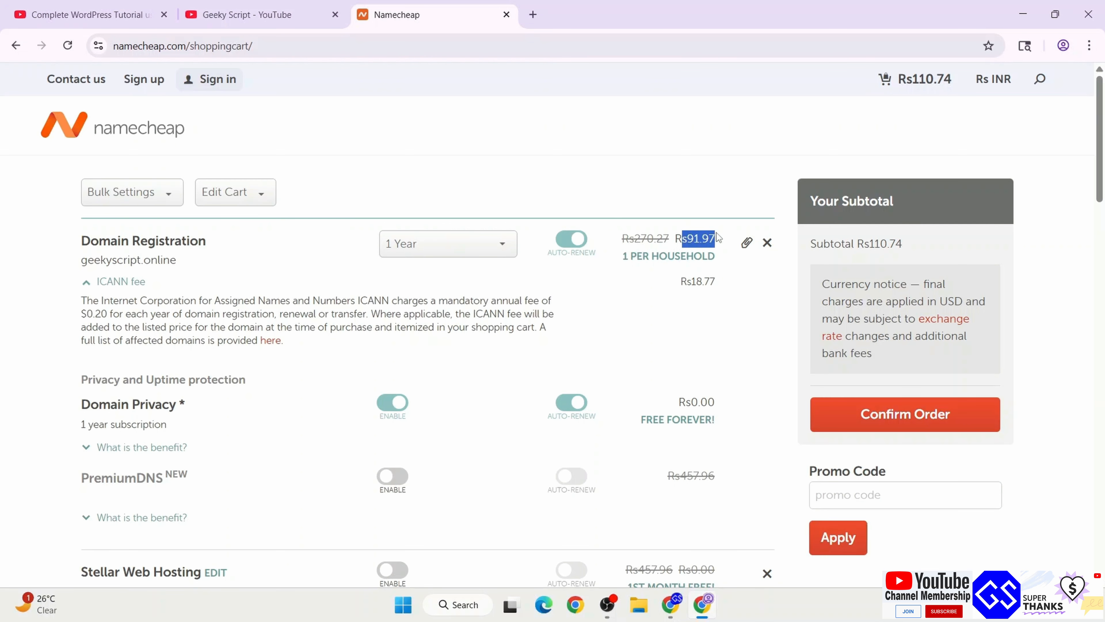
click(374, 243)
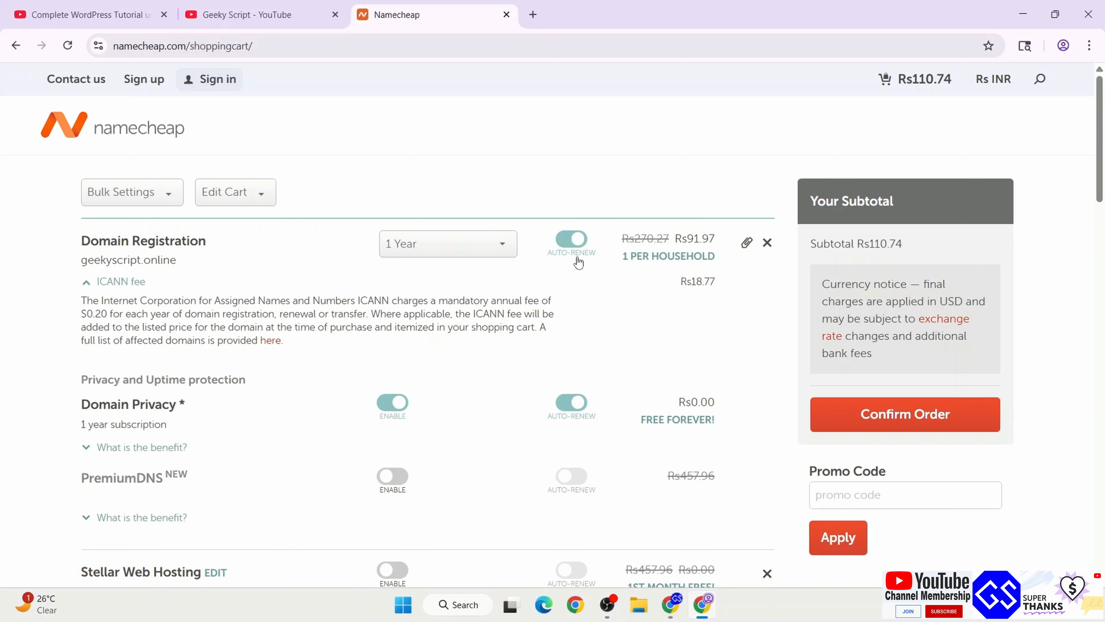
Turn off domain registration auto-renew and confirm the Rs110.74 order
click(577, 240)
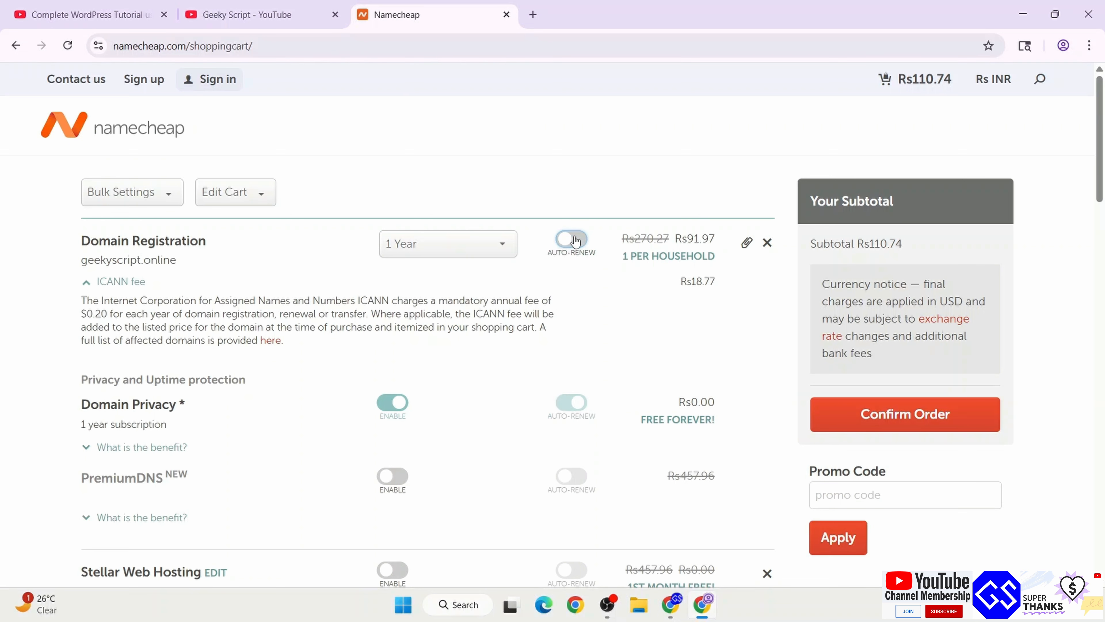
scroll(575, 312, down, 3)
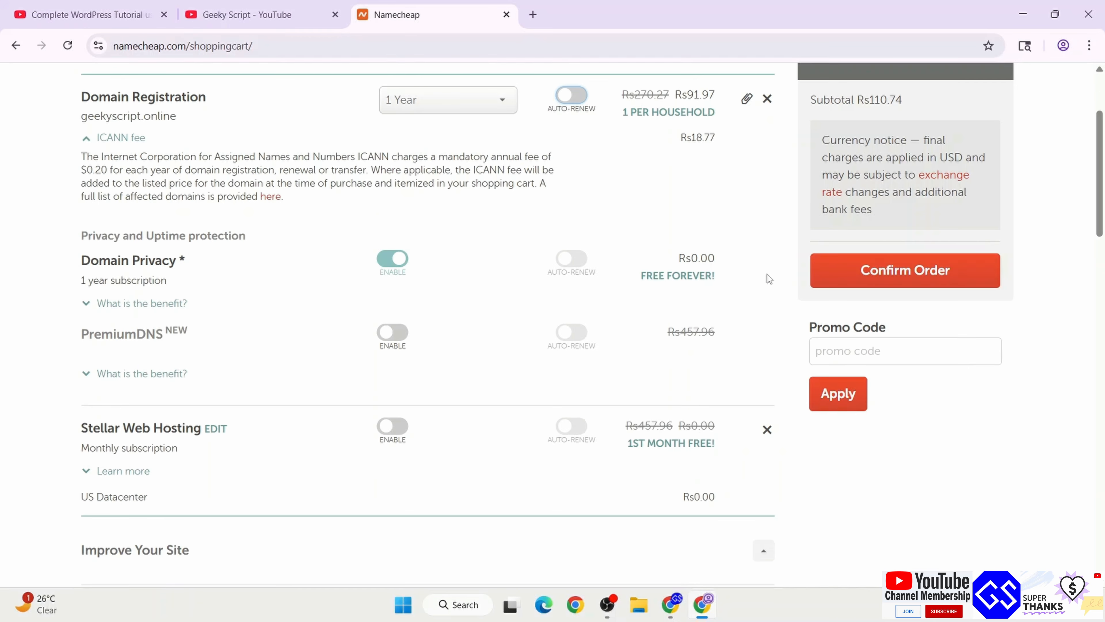
scroll(767, 274, up, 2)
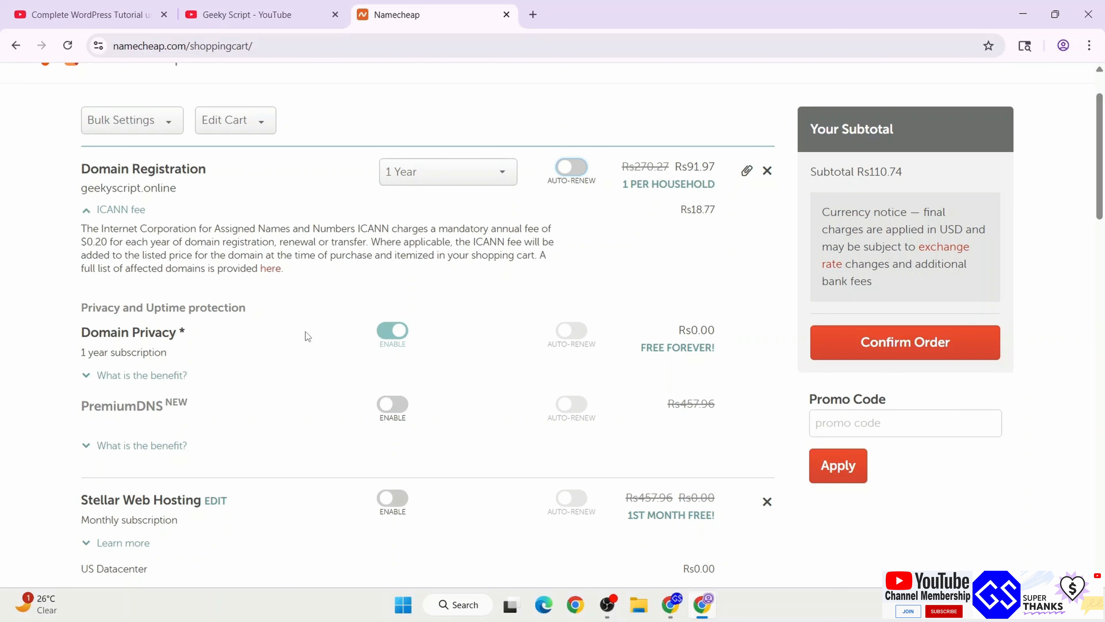
scroll(524, 410, down, 3)
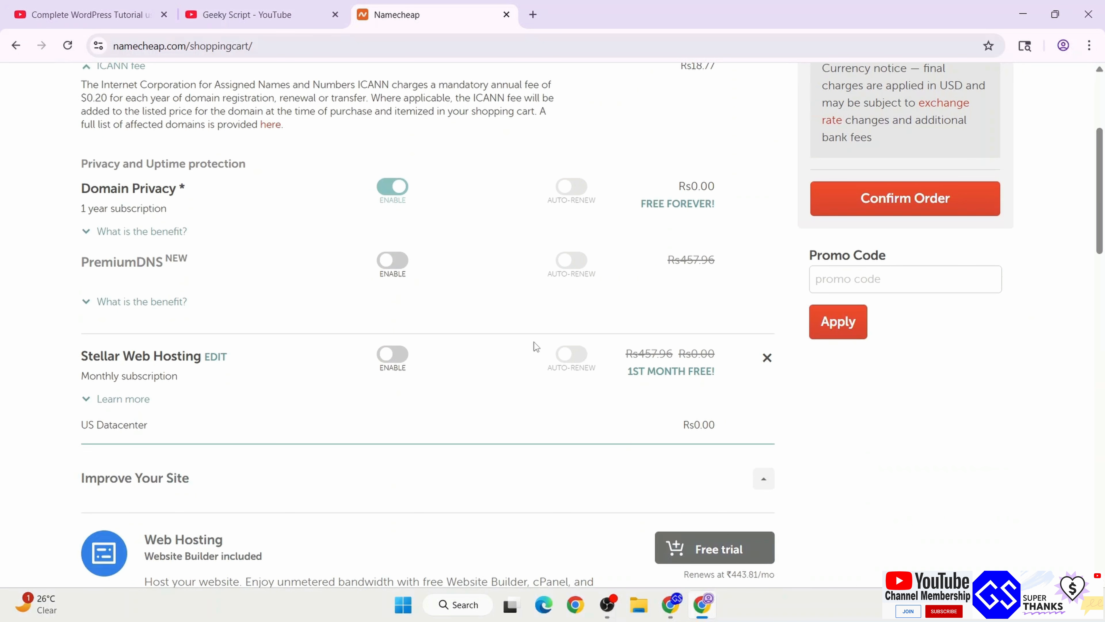
scroll(540, 342, up, 3)
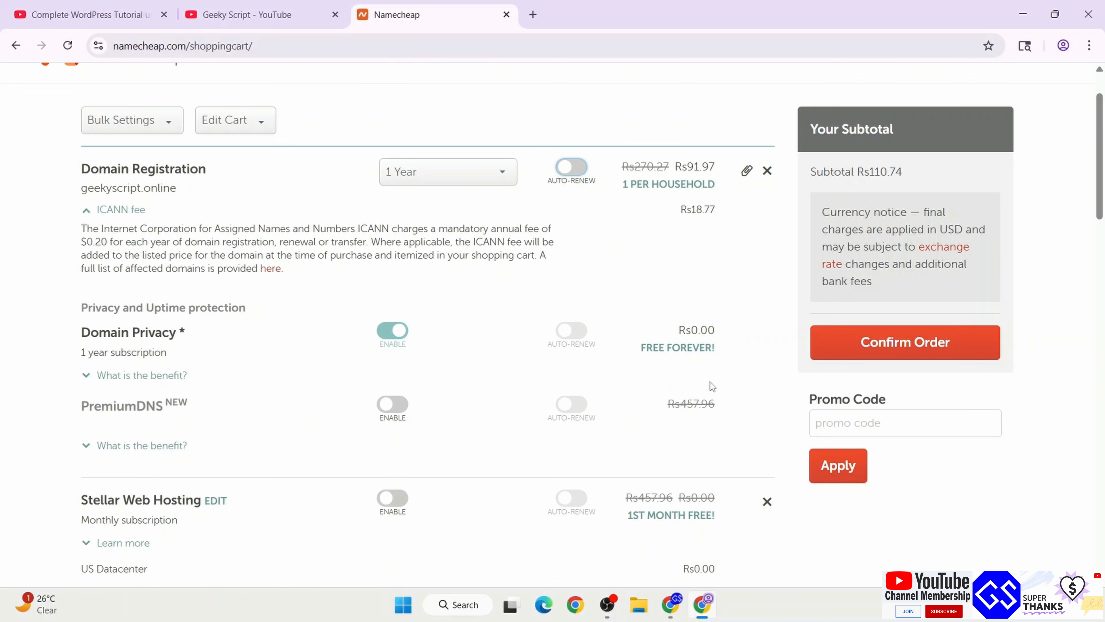
click(945, 347)
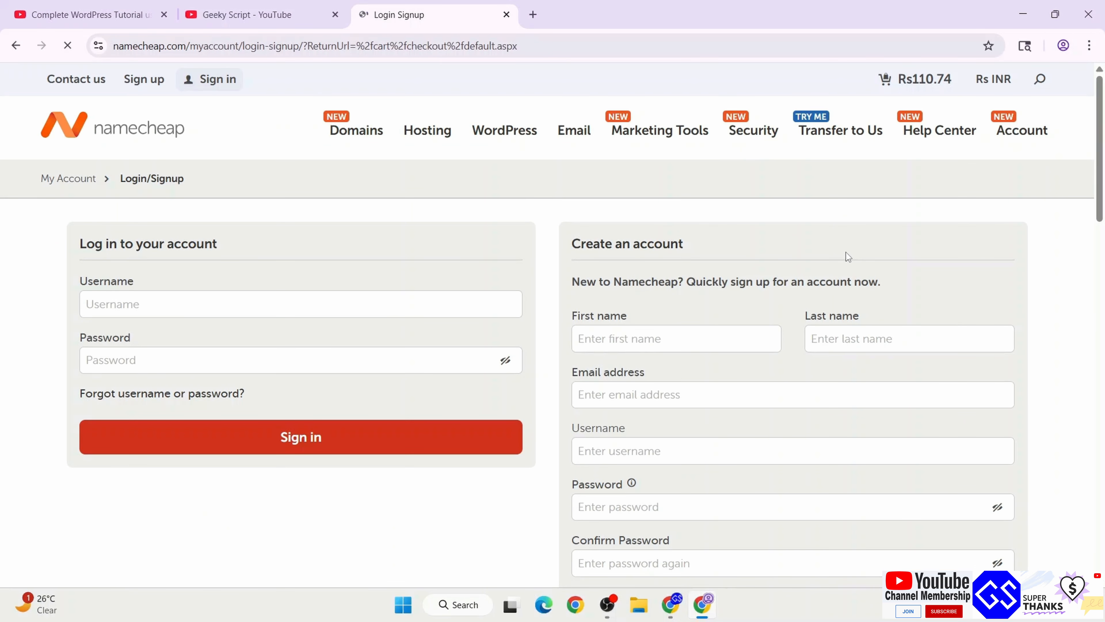
Fill in the new account's e-mail, username and password, then create the account
scroll(847, 253, down, 2)
scroll(846, 252, down, 2)
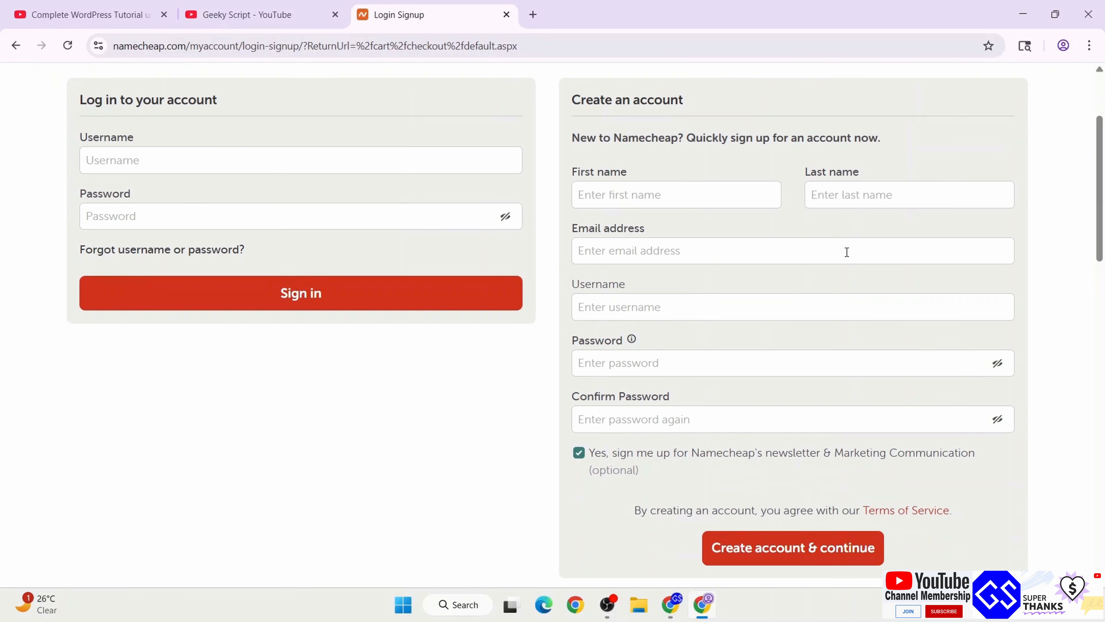
click(696, 199)
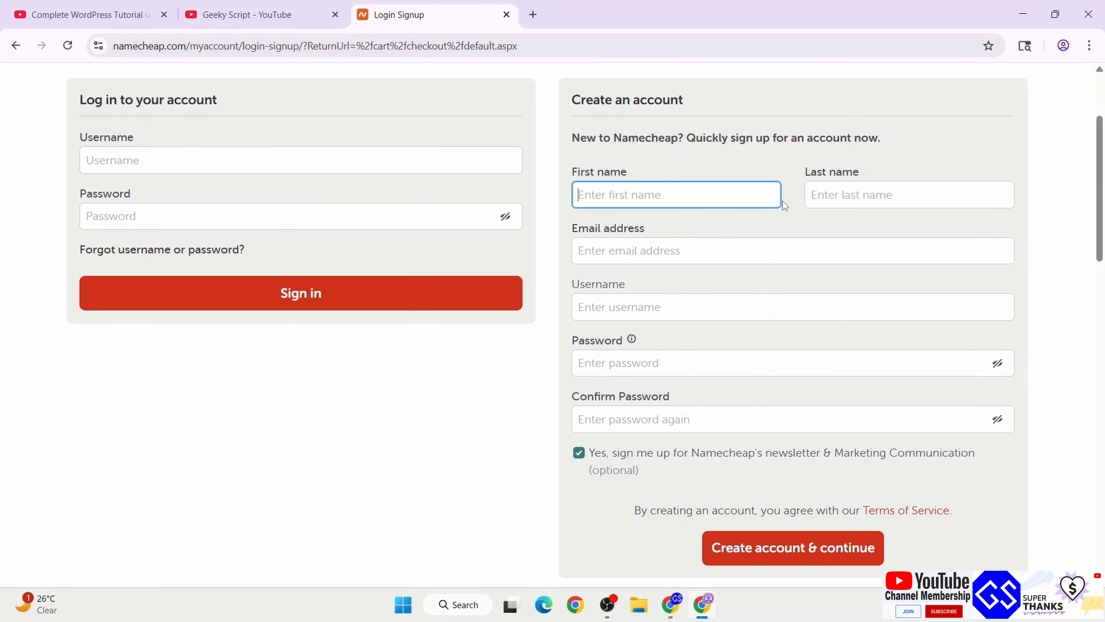
click(669, 307)
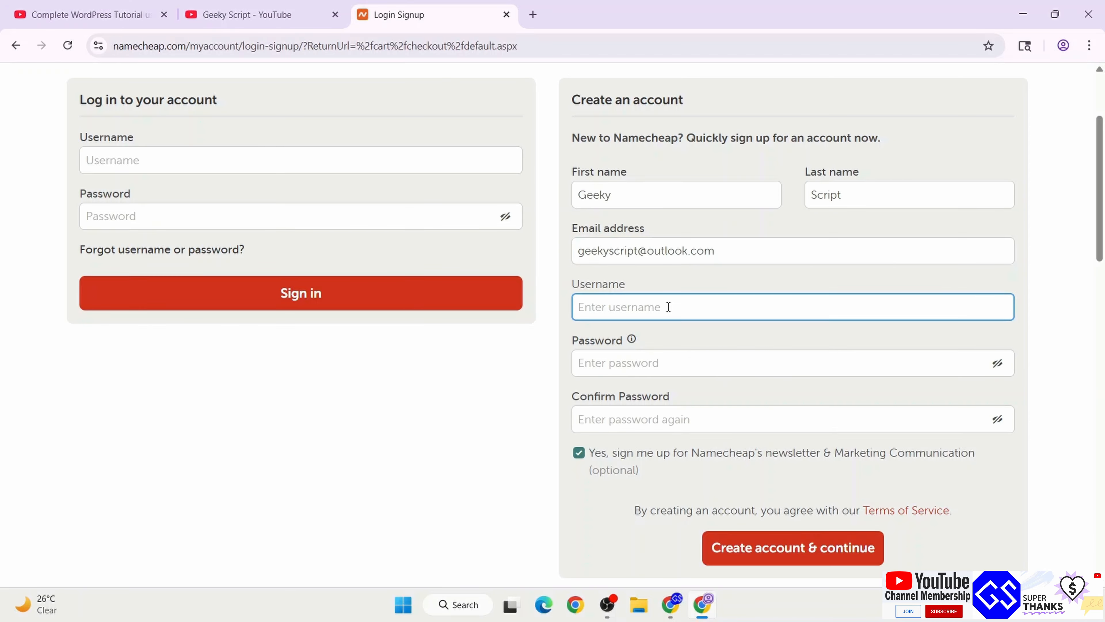
text(geeky)
click(649, 357)
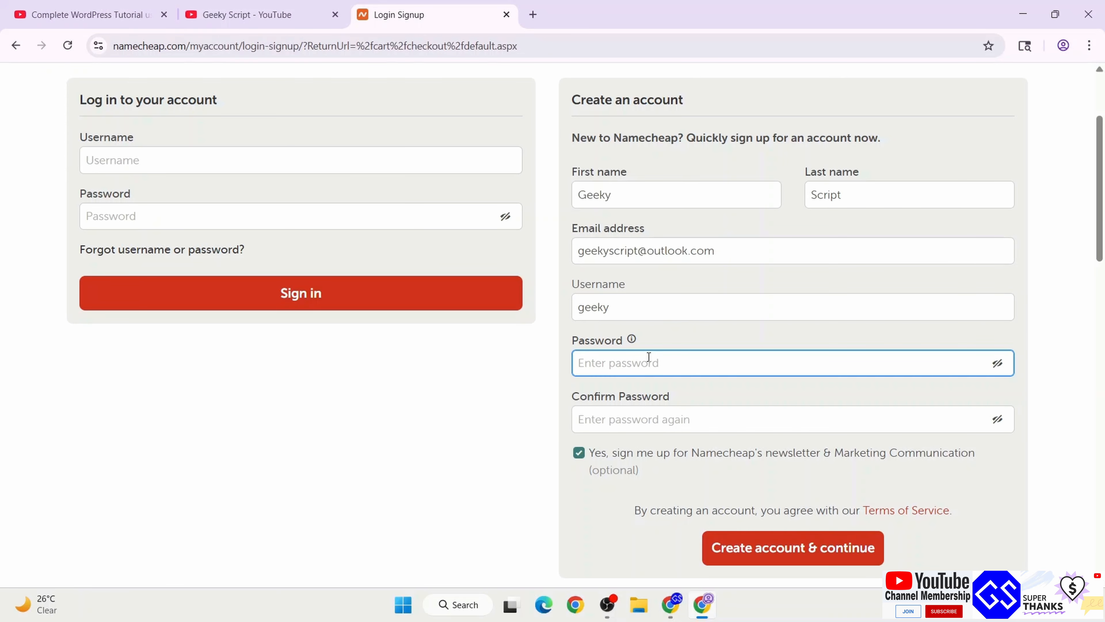
click(642, 424)
text(••••••)
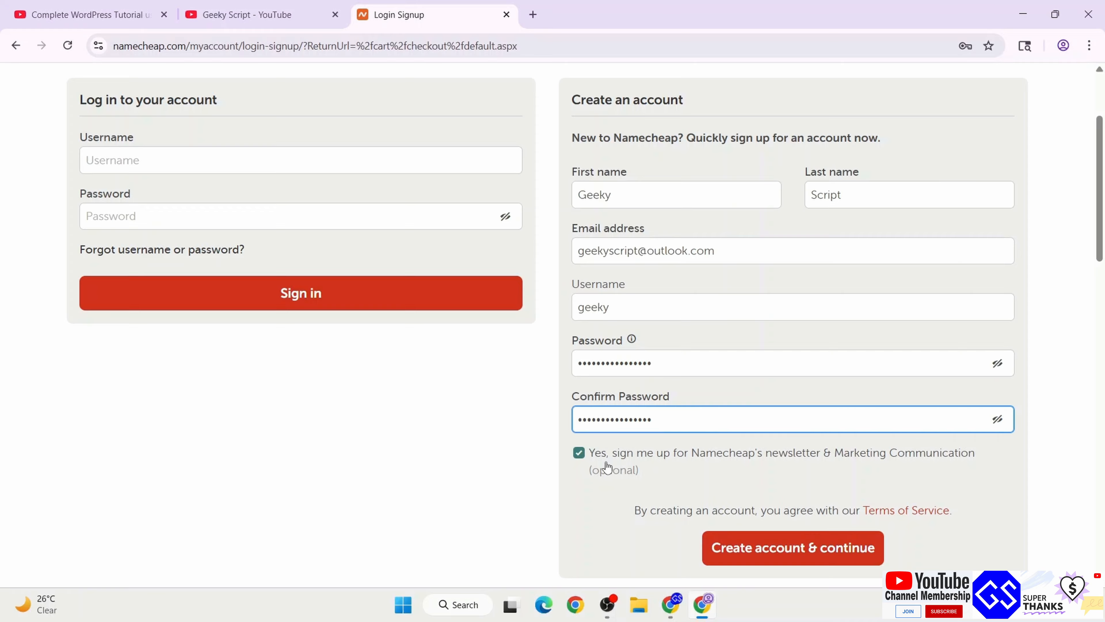
click(801, 554)
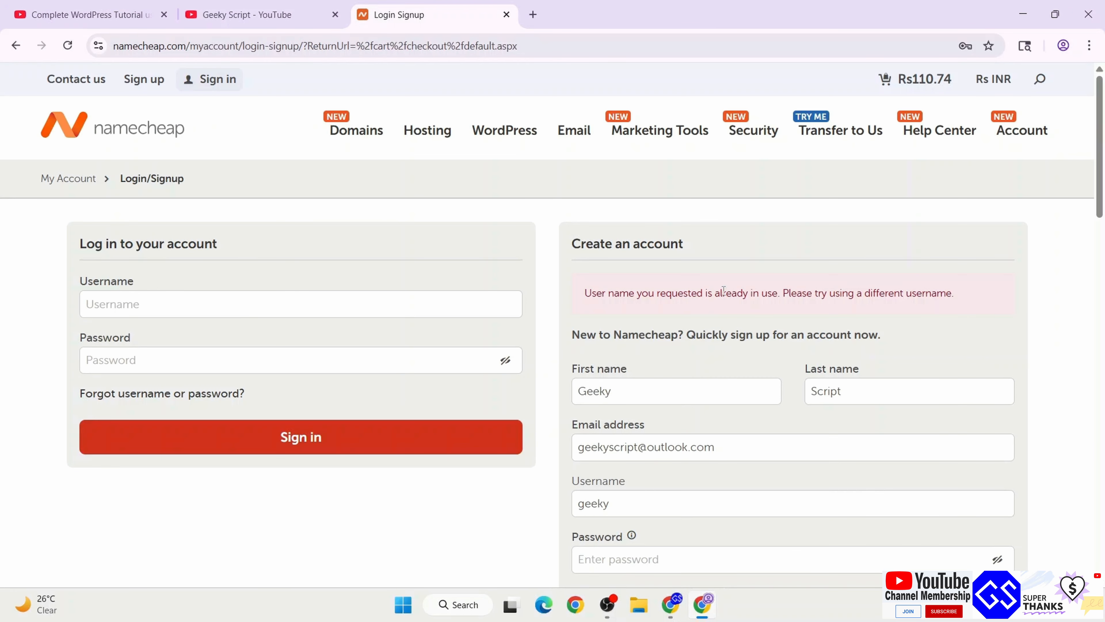
Review the error and edit the username that is already taken
drag(721, 291, 952, 341)
scroll(928, 383, down, 3)
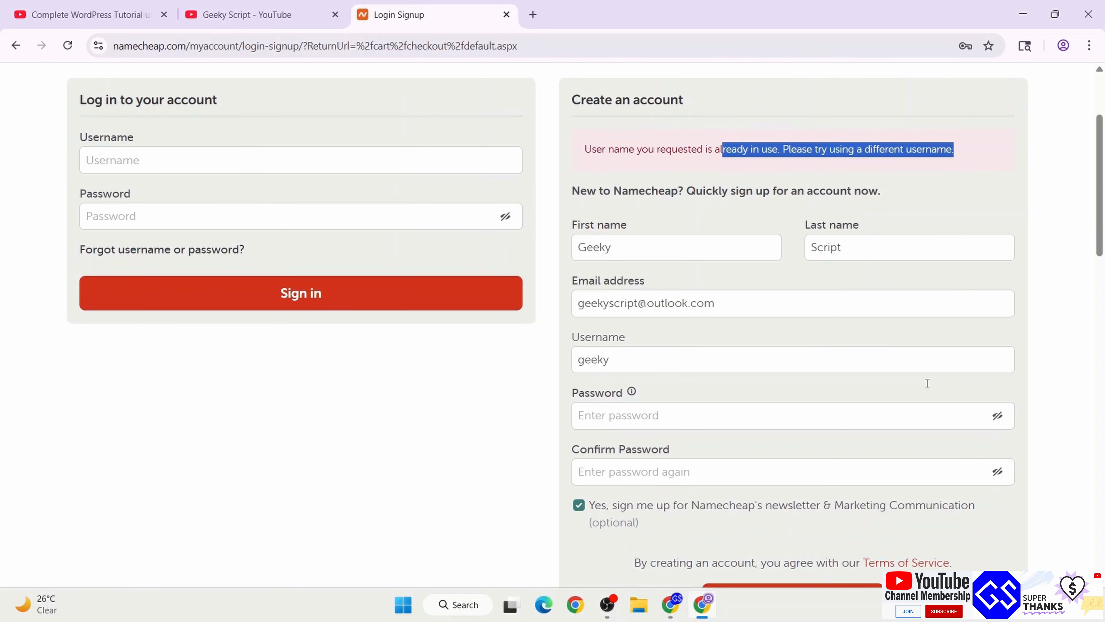
click(659, 354)
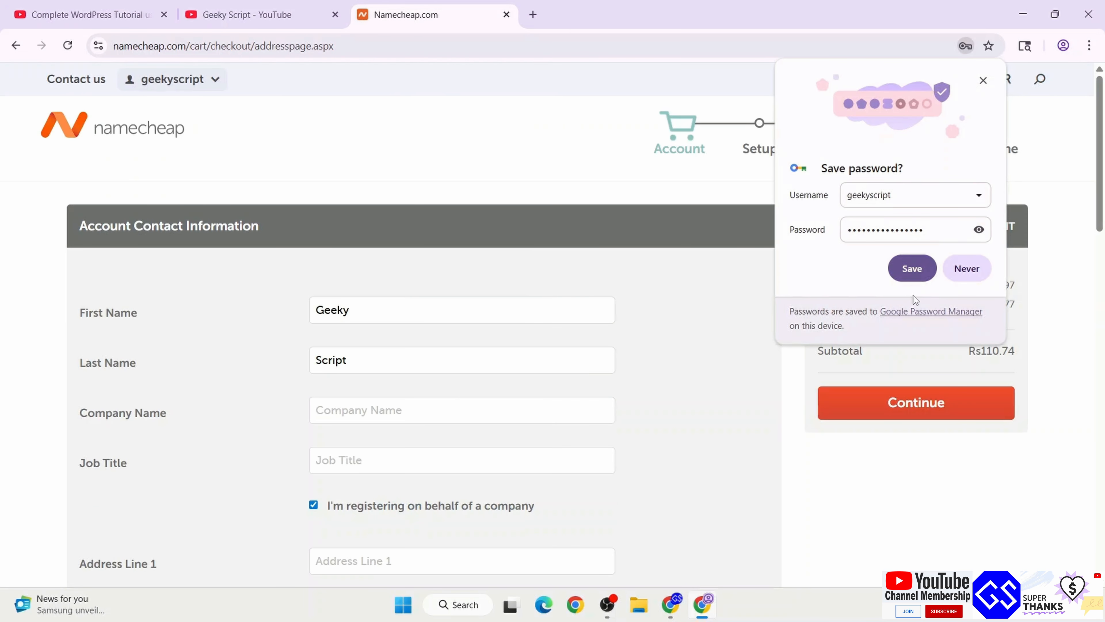
Save the new account password in the browser and submit the contact details
click(912, 269)
scroll(601, 274, down, 5)
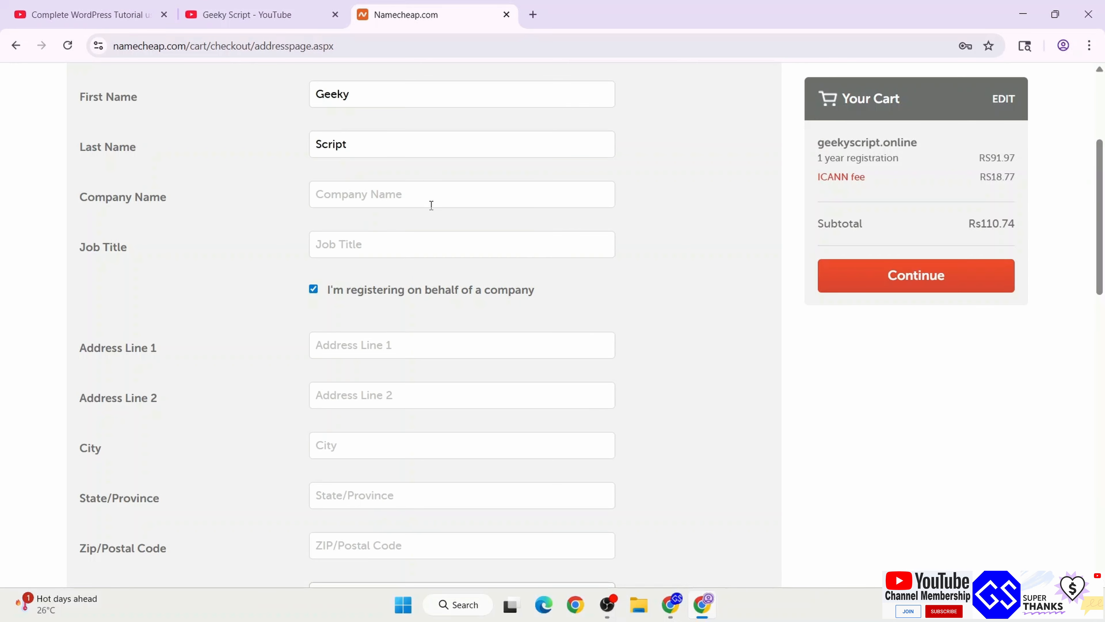
scroll(484, 268, down, 2)
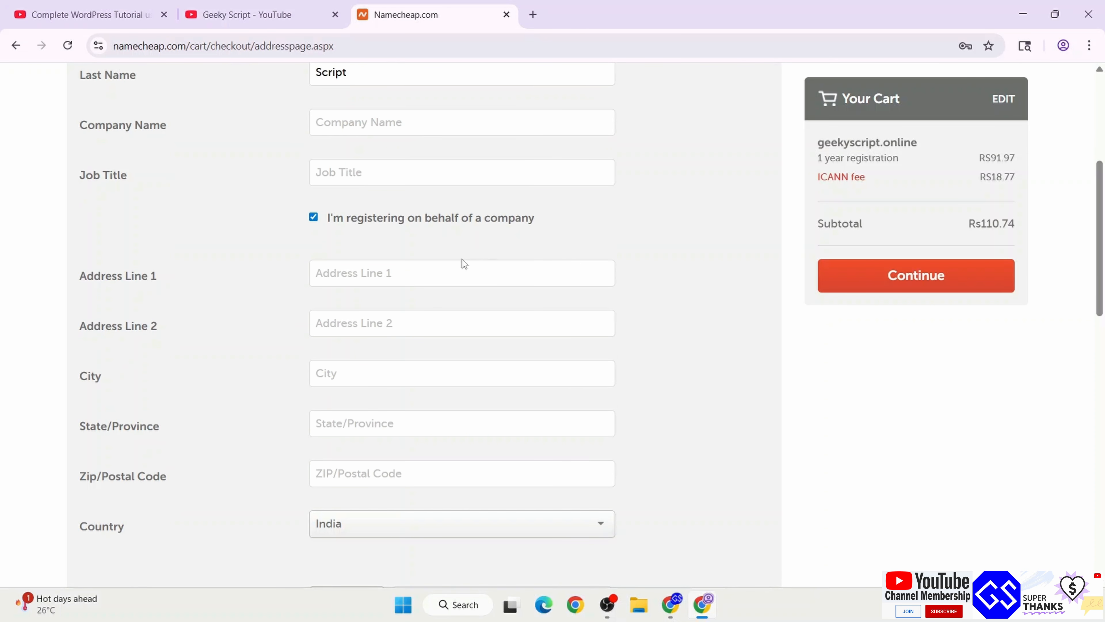
scroll(449, 308, down, 4)
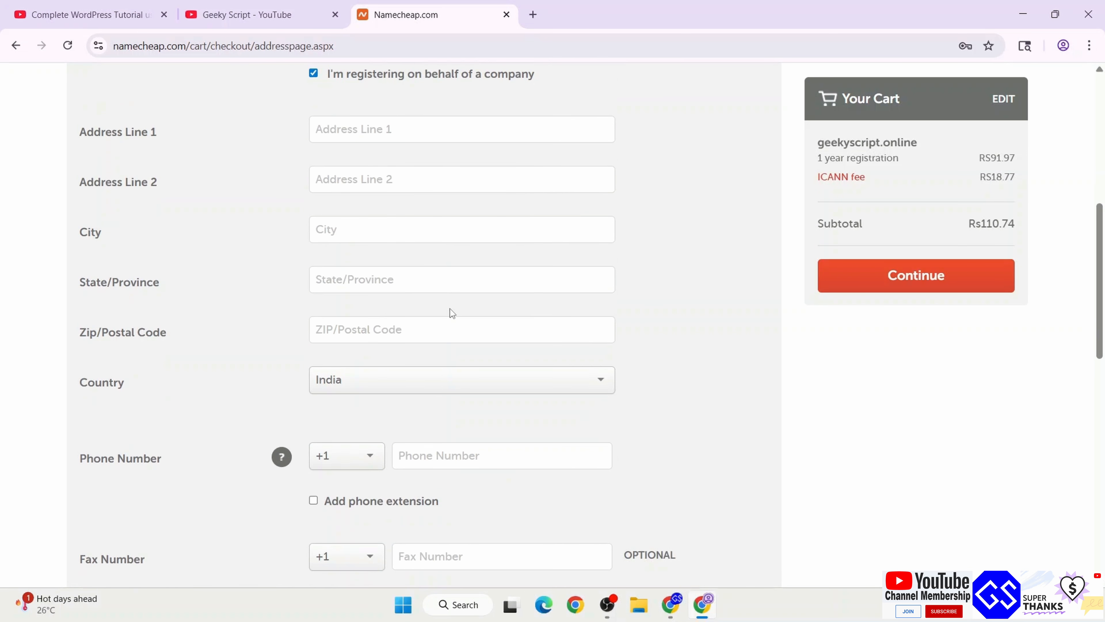
scroll(450, 308, up, 5)
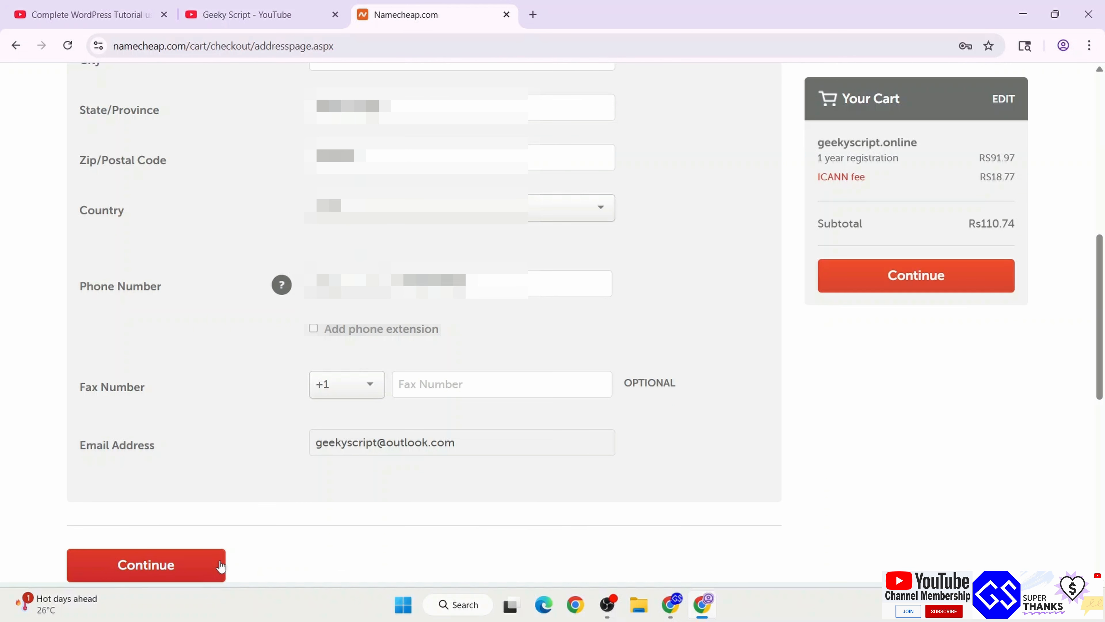
click(196, 572)
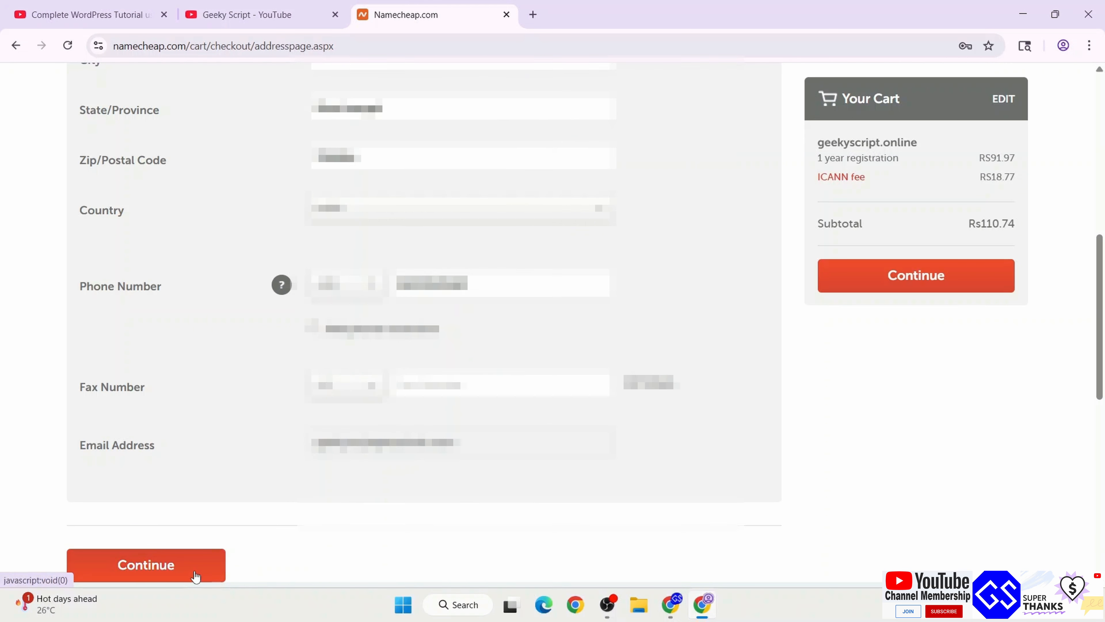
Keep the contact details as default checkout settings and continue to Payment Method
scroll(242, 340, down, 12)
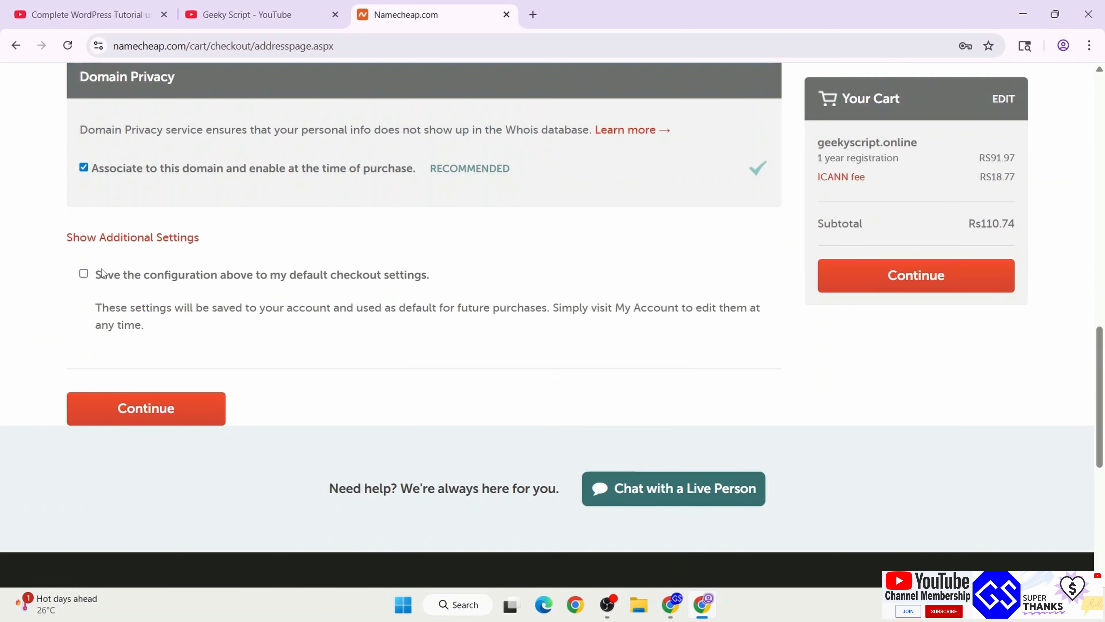
click(107, 274)
click(191, 404)
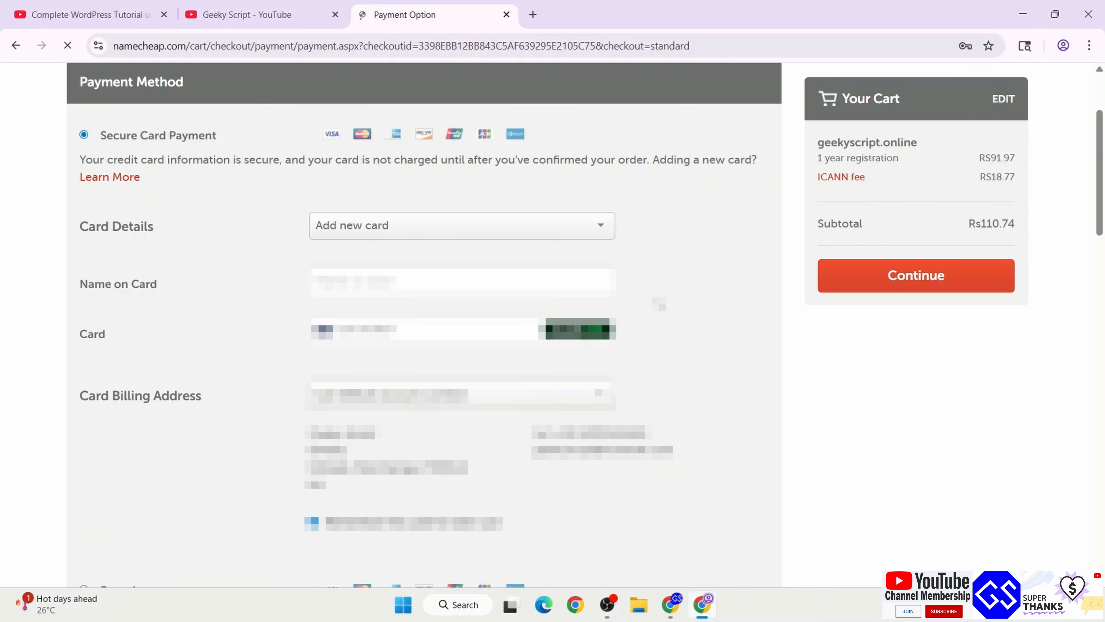
Review the geekyscript.online order with Free Domain Privacy and pay for it
click(979, 279)
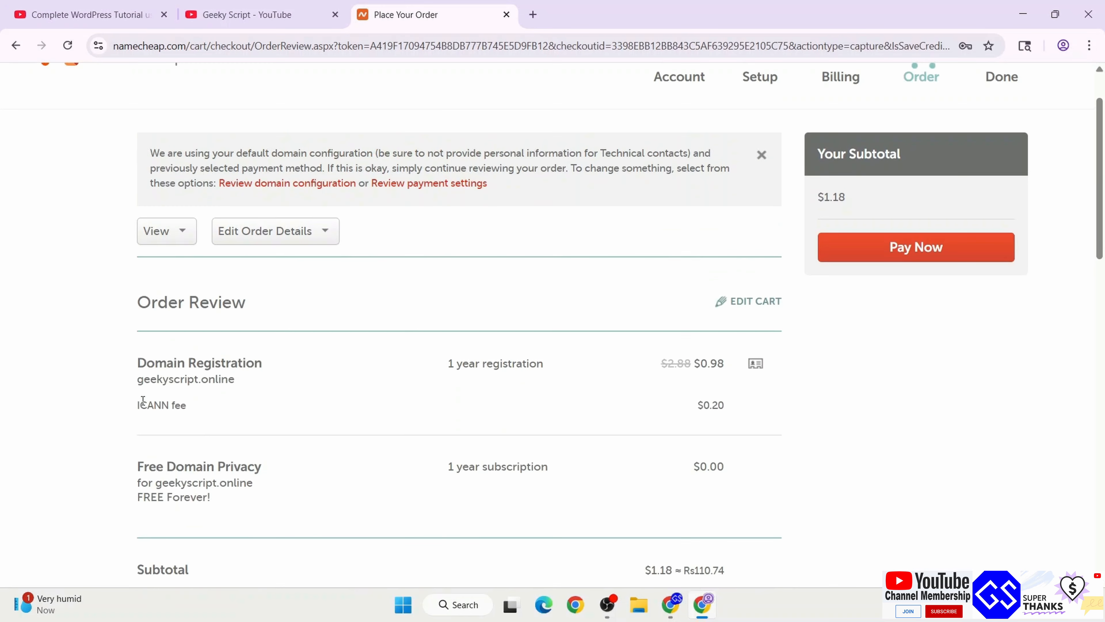
drag(140, 365, 275, 414)
click(294, 449)
drag(137, 379, 257, 377)
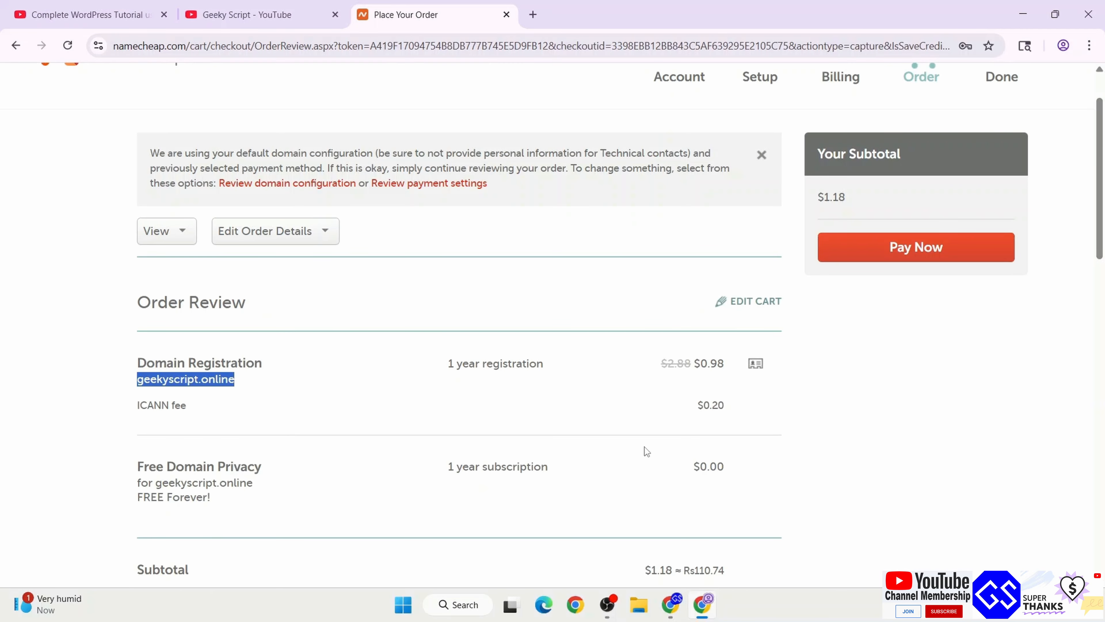
drag(138, 461, 257, 496)
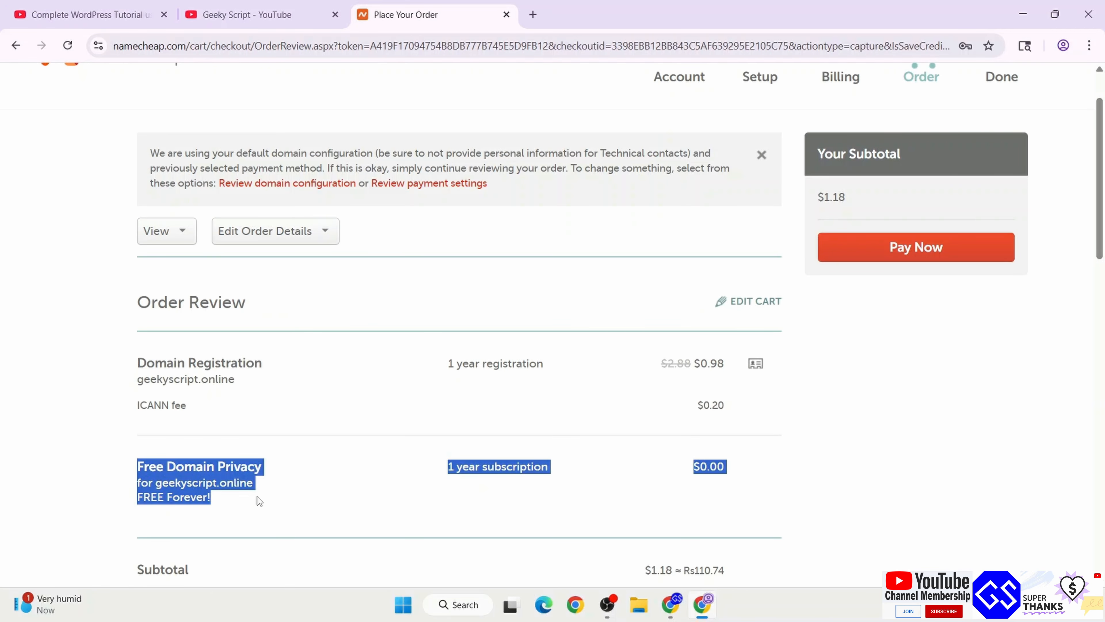
click(306, 477)
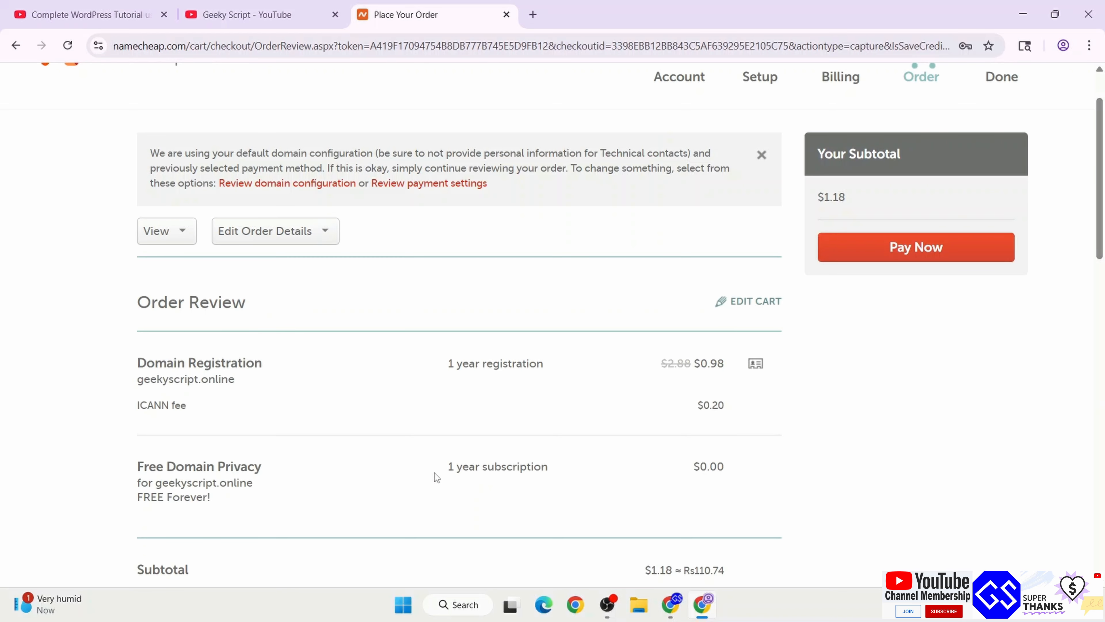
drag(436, 477, 621, 472)
click(621, 473)
drag(471, 374, 741, 475)
click(521, 397)
click(895, 436)
click(953, 244)
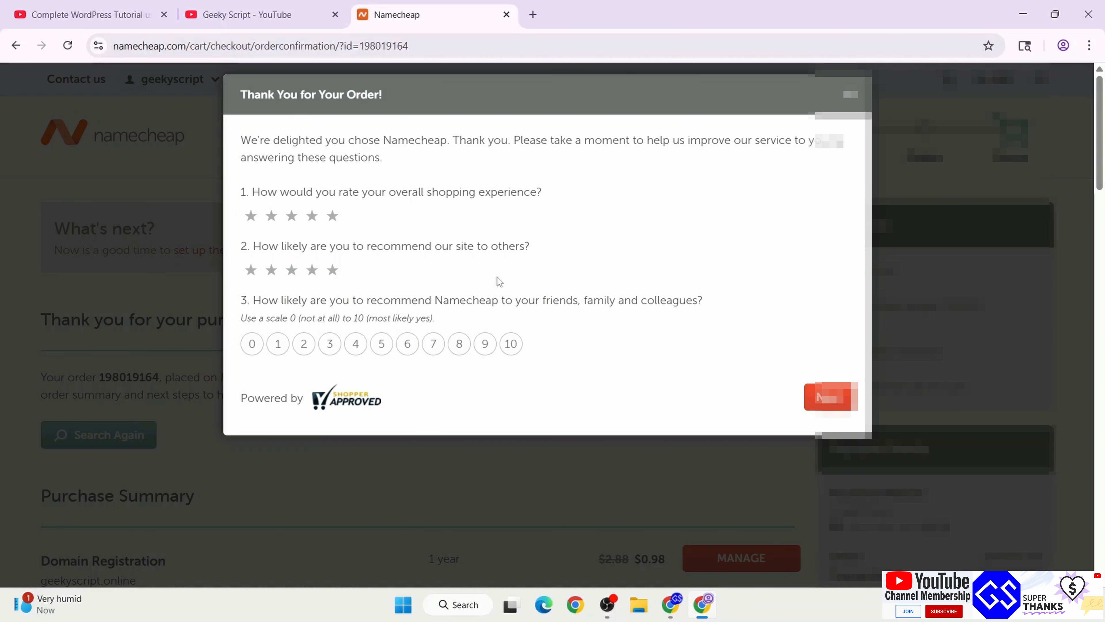
Rate shopping experience and site recommendation five stars each, then submit the survey
click(334, 216)
click(334, 270)
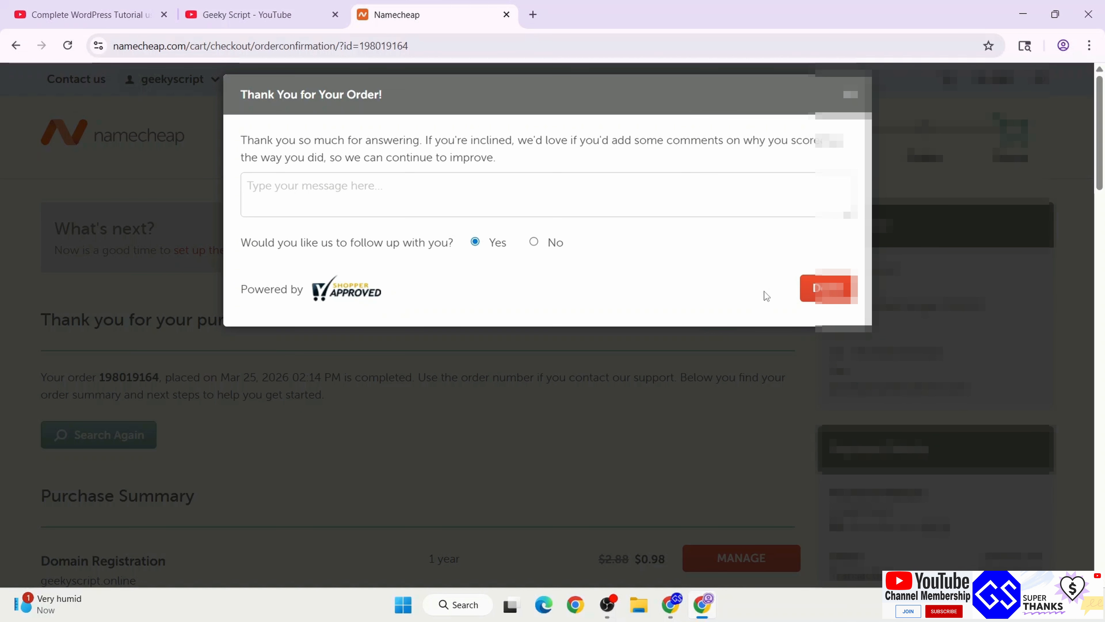
click(818, 290)
scroll(818, 290, down, 5)
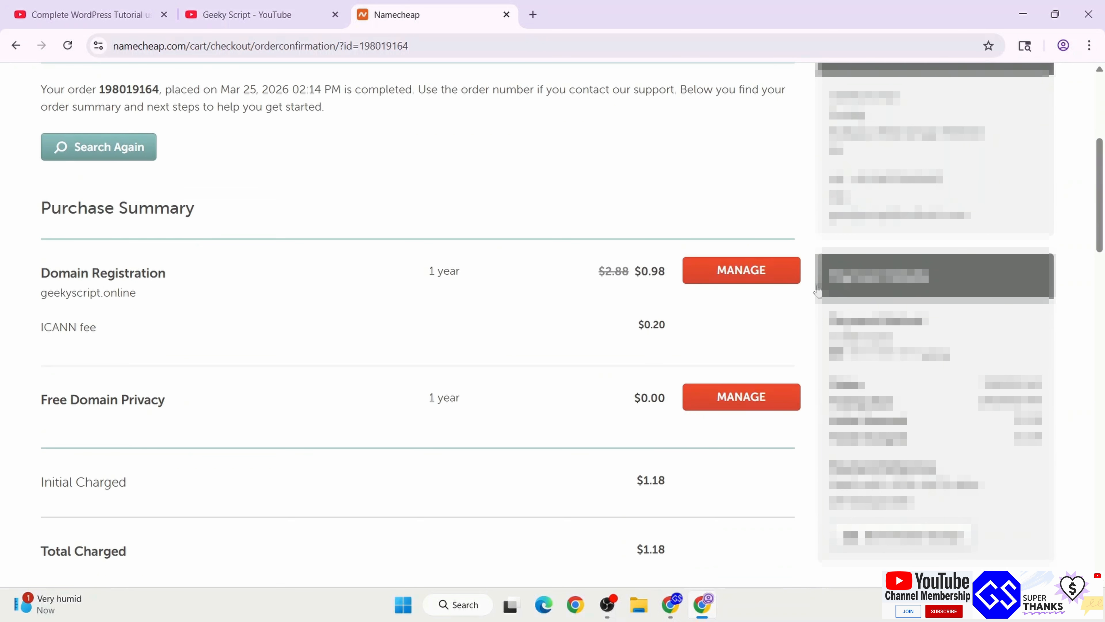
scroll(818, 290, up, 3)
scroll(818, 290, down, 3)
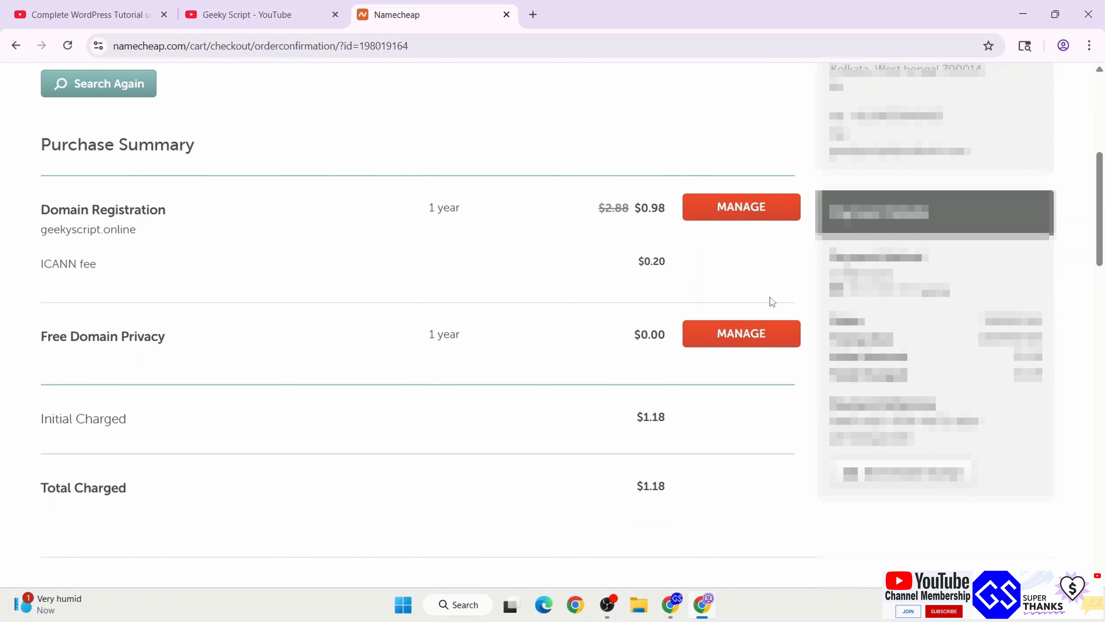
click(936, 474)
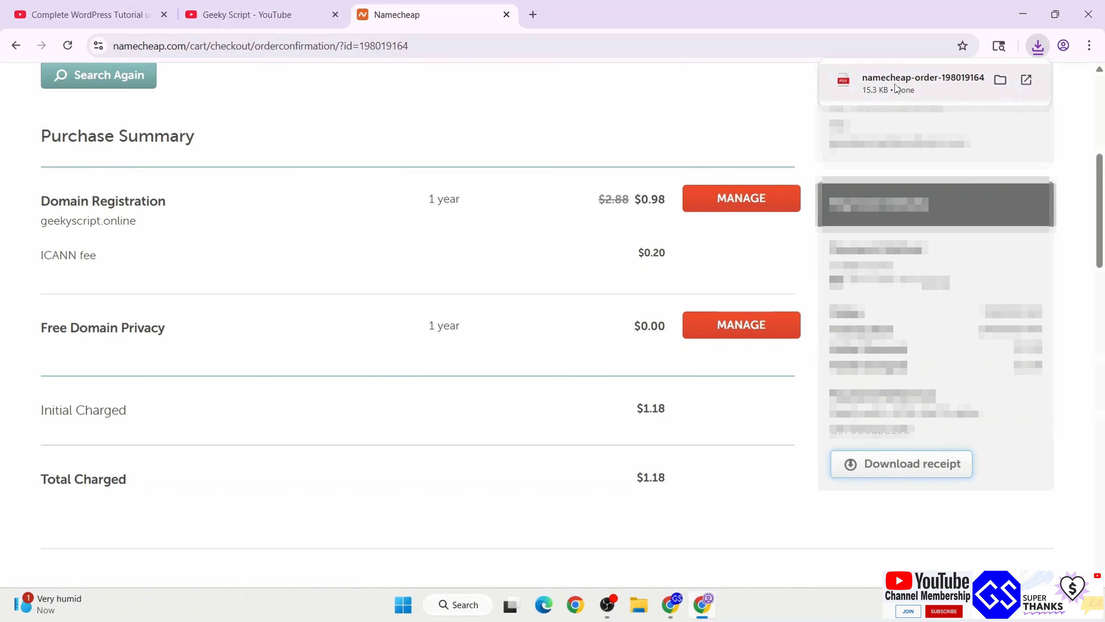
click(898, 82)
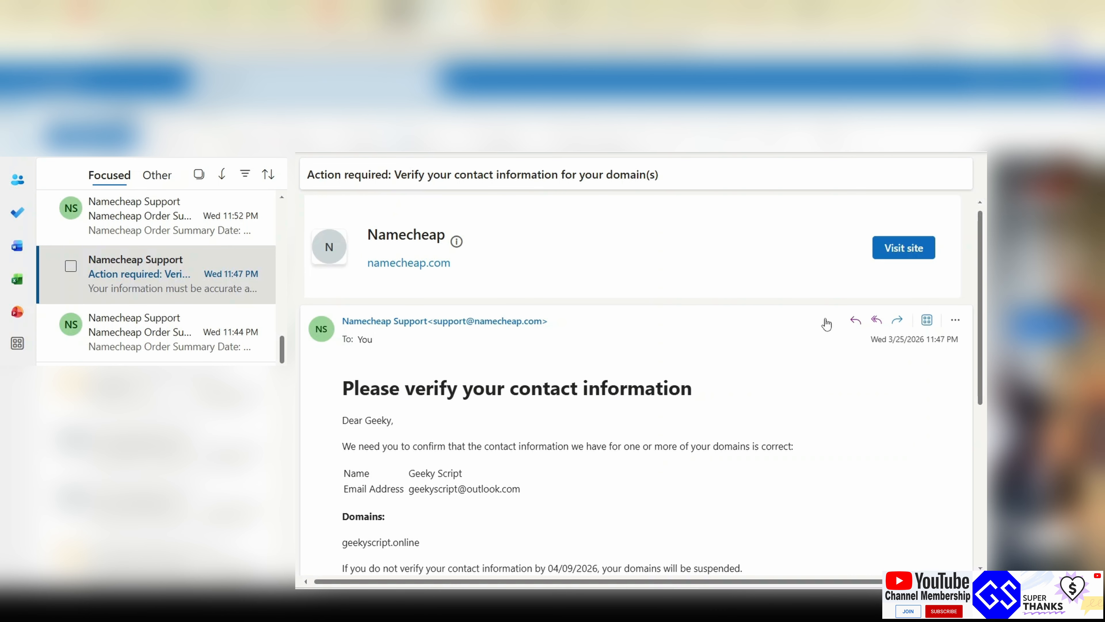
Follow the 'Verify your contact information' link to verify geekyscript.online's registrant email
scroll(827, 324, down, 4)
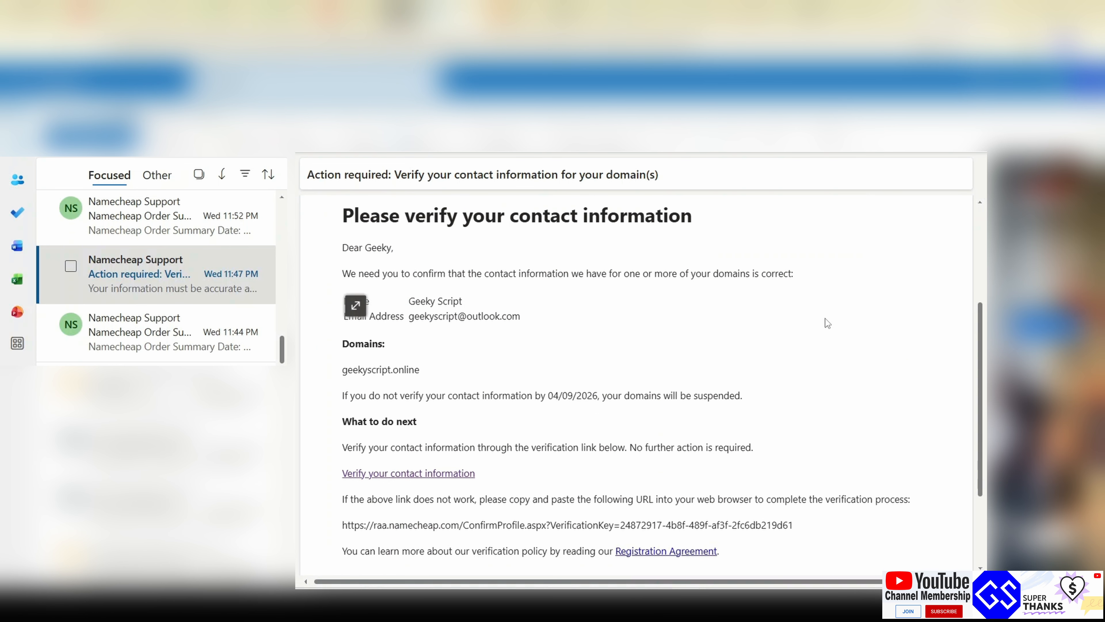
click(424, 475)
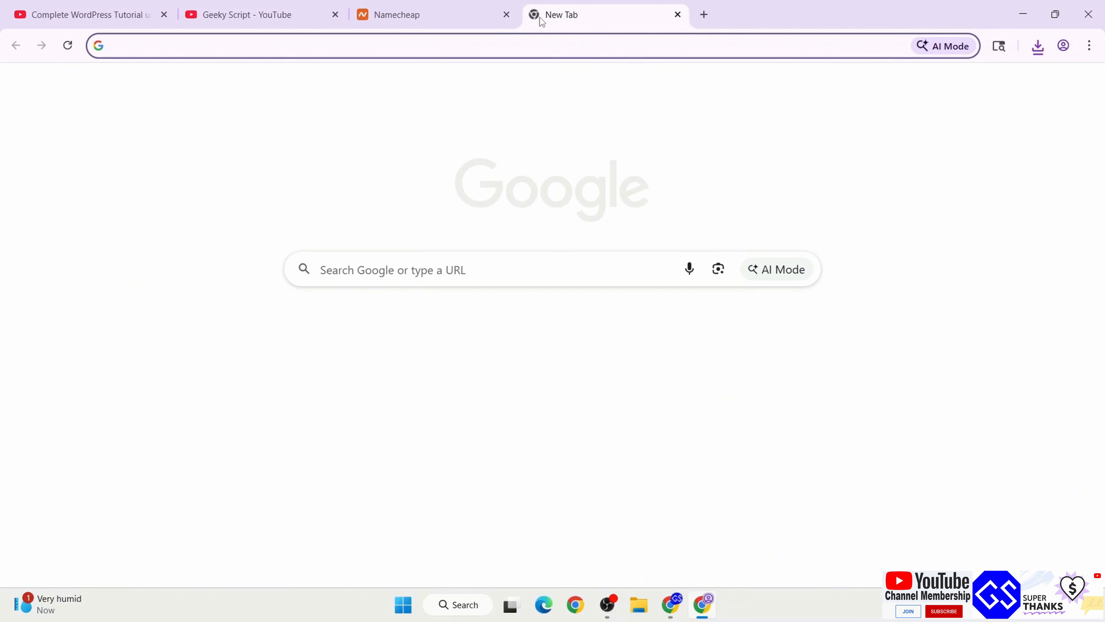
Go to geekyscript.com/namecheap to load Namecheap's homepage
text(geekyscript.com/namecheap)
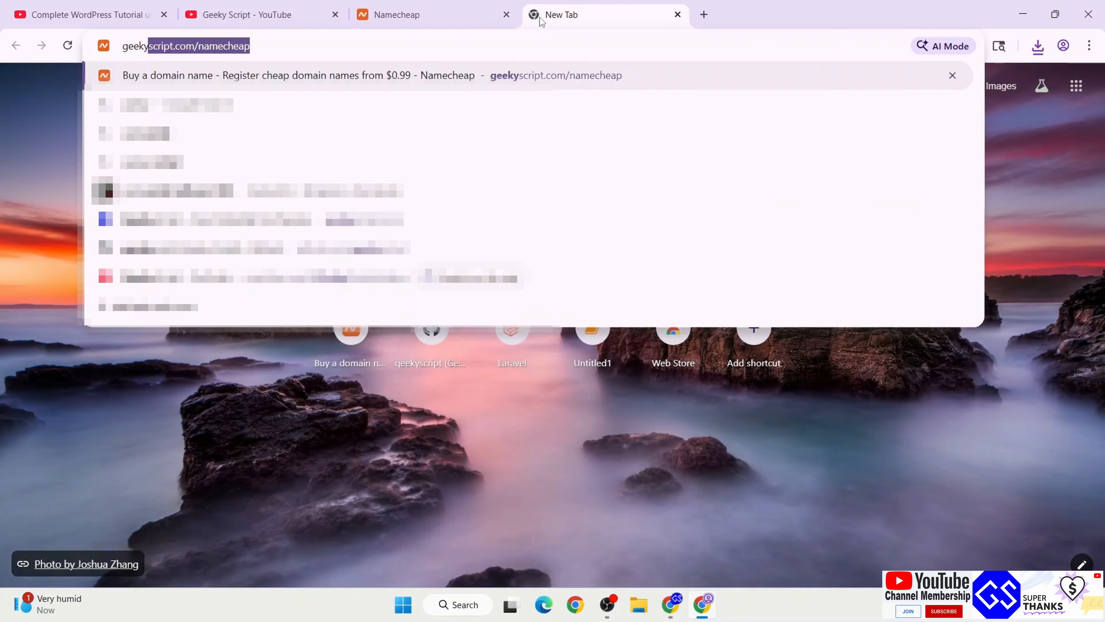
key(Return)
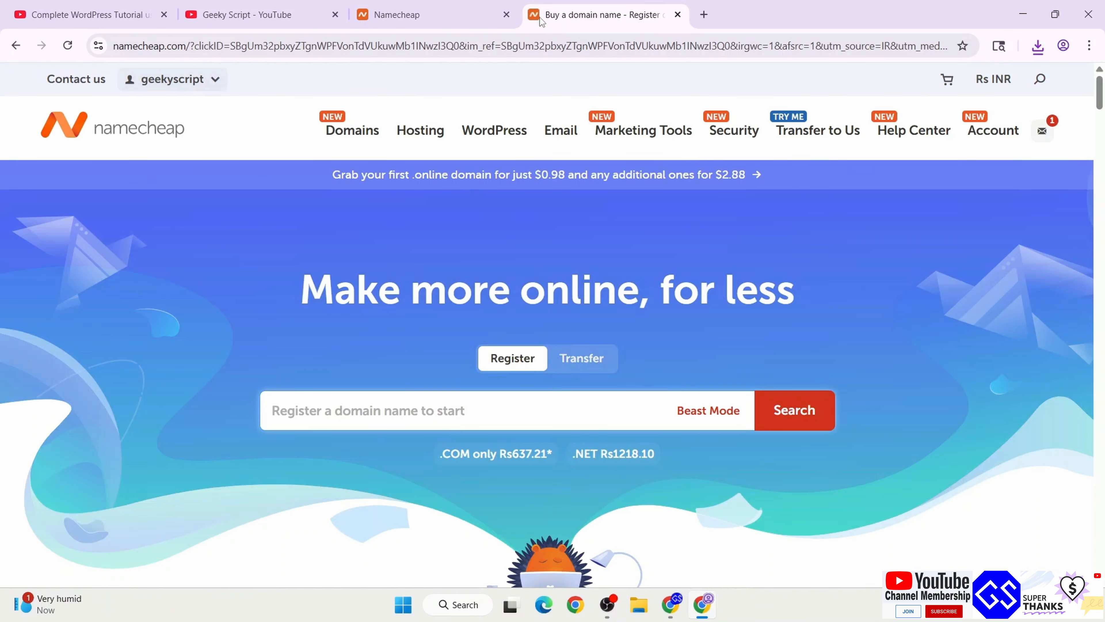
mouse_move(402, 140)
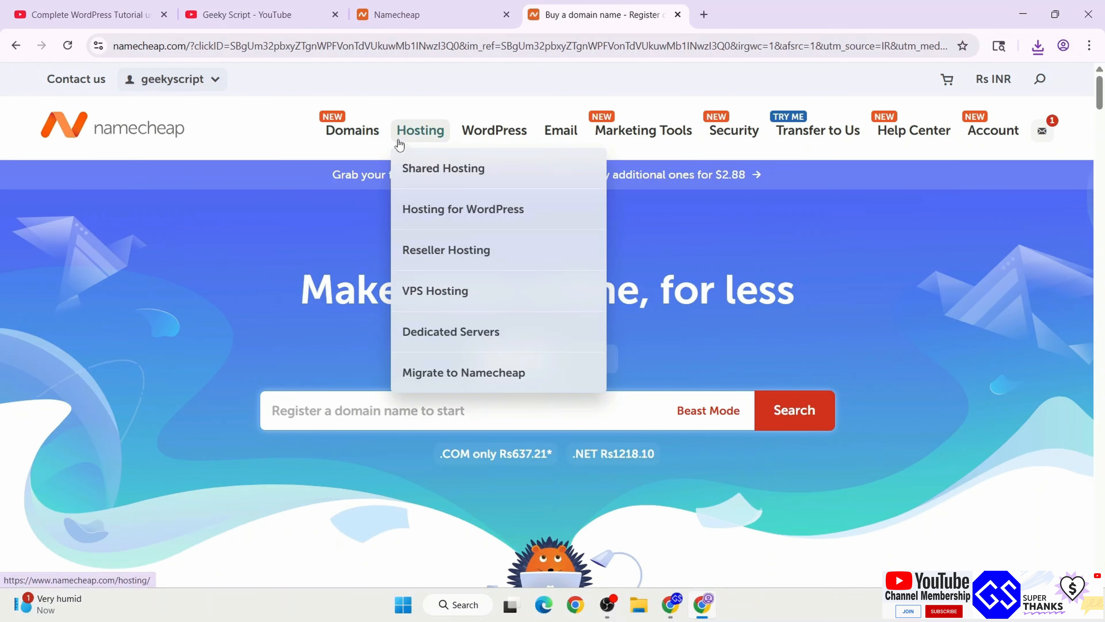
Go to the Shared Hosting plans page
click(423, 170)
scroll(383, 248, down, 5)
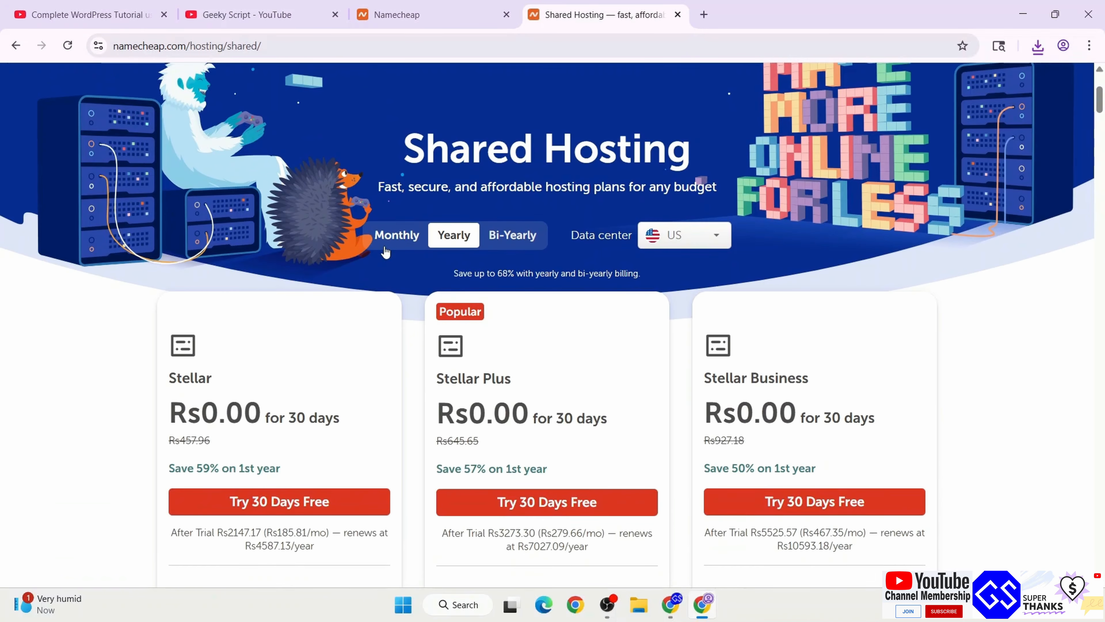
drag(393, 139, 815, 129)
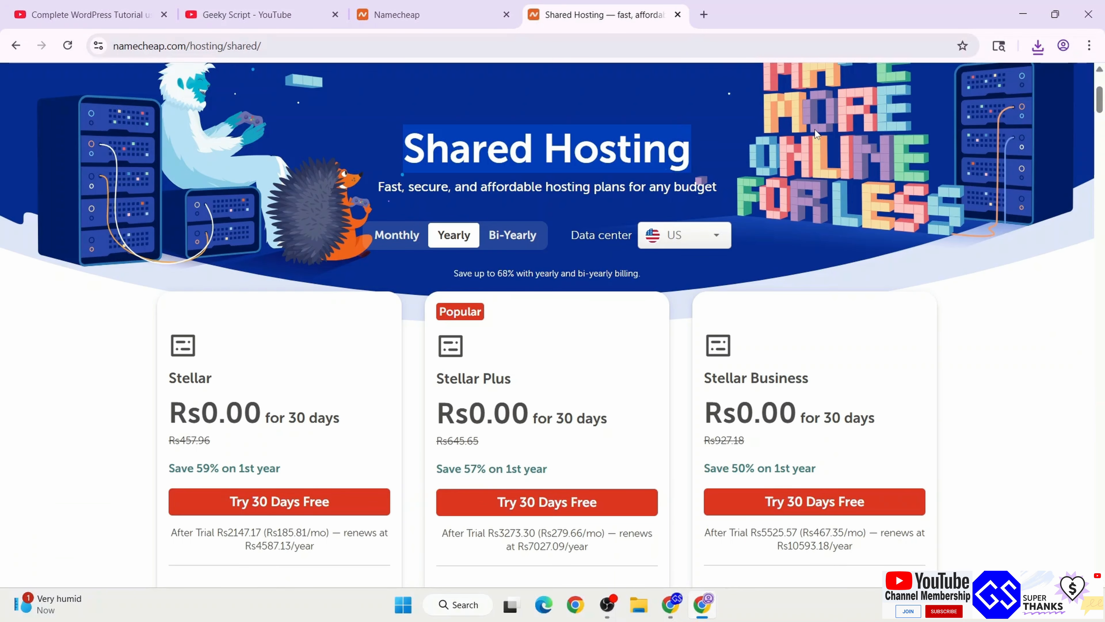
click(810, 225)
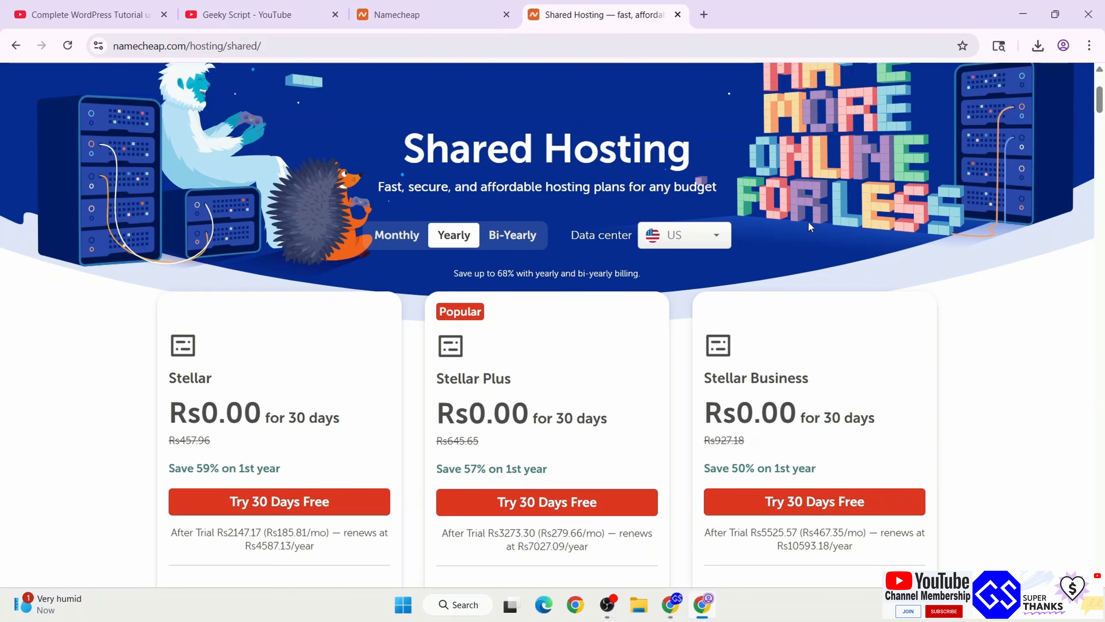
scroll(572, 168, up, 5)
scroll(715, 324, down, 5)
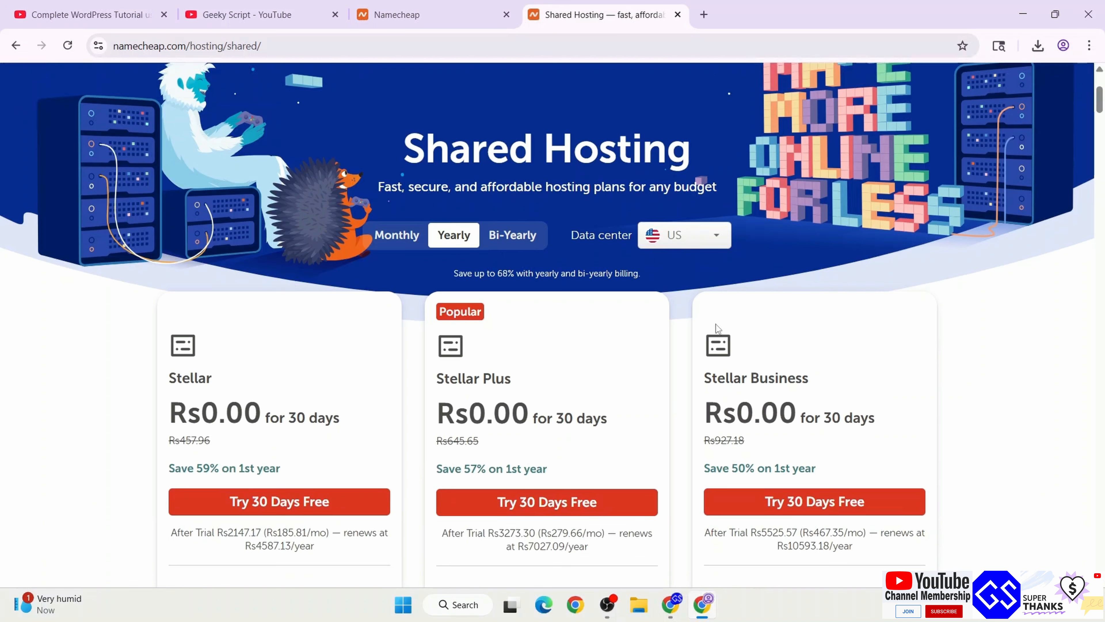
Set the hosting data center to Singapore (Asia)
click(700, 238)
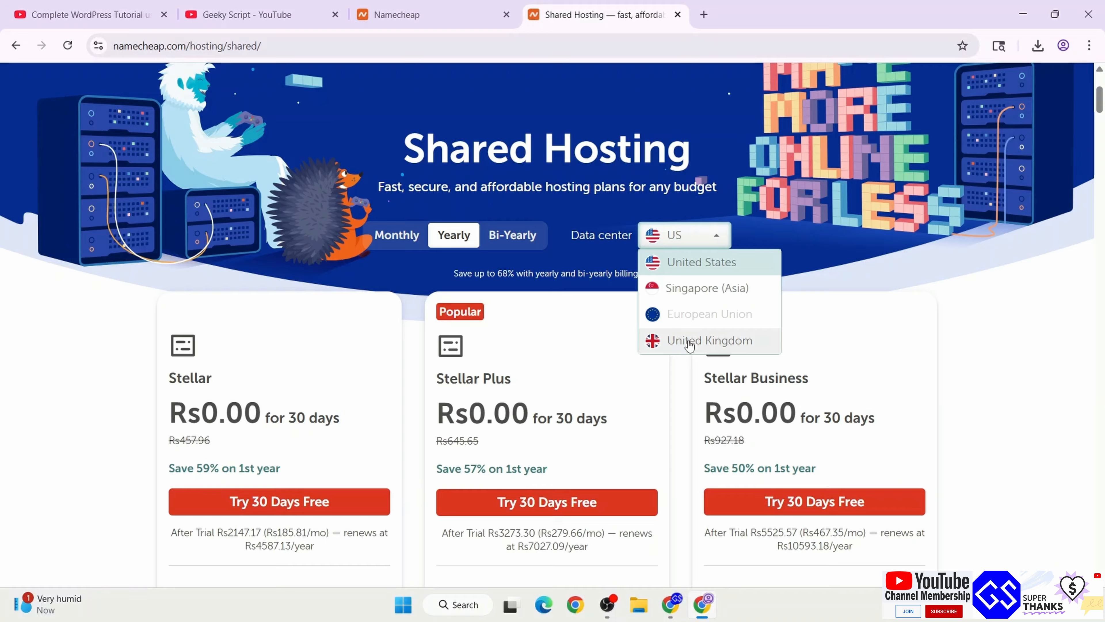
mouse_move(717, 321)
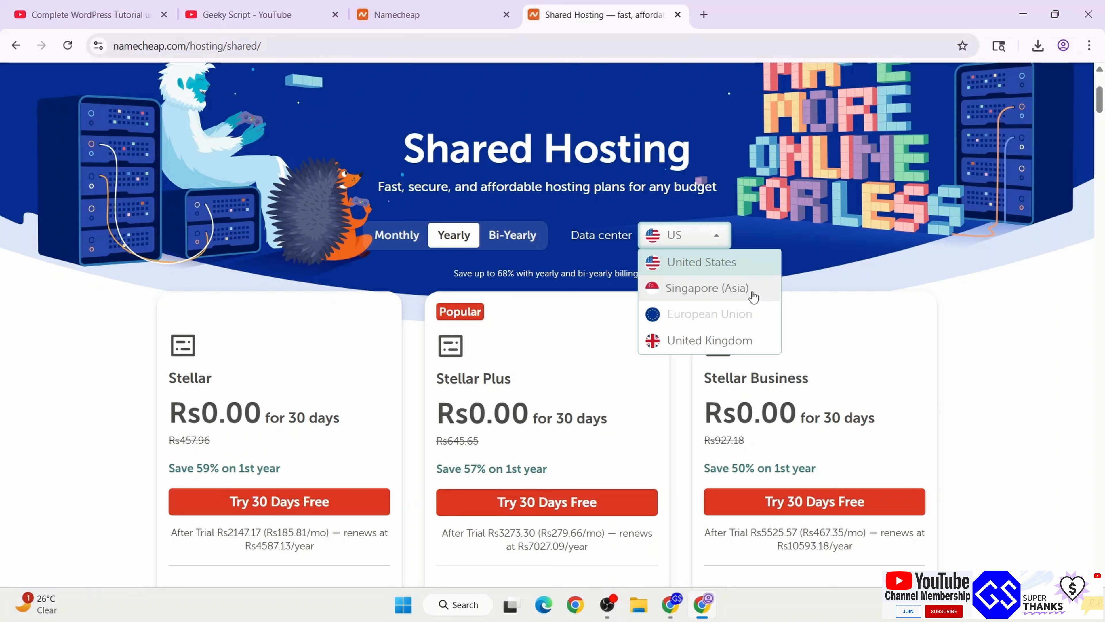
click(698, 289)
scroll(697, 288, down, 2)
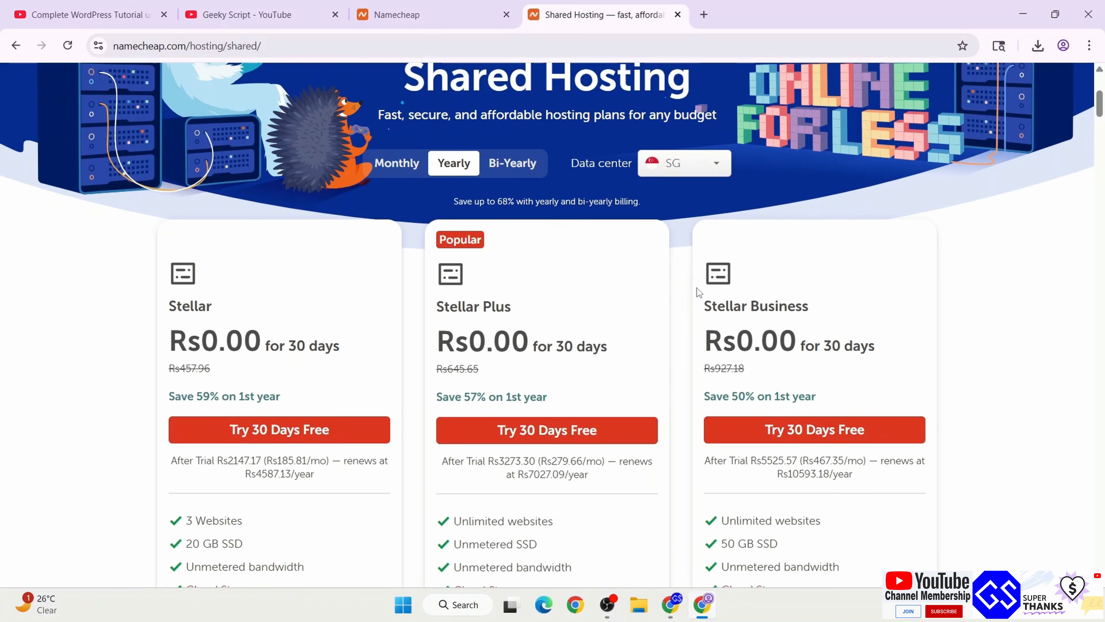
drag(176, 307, 244, 304)
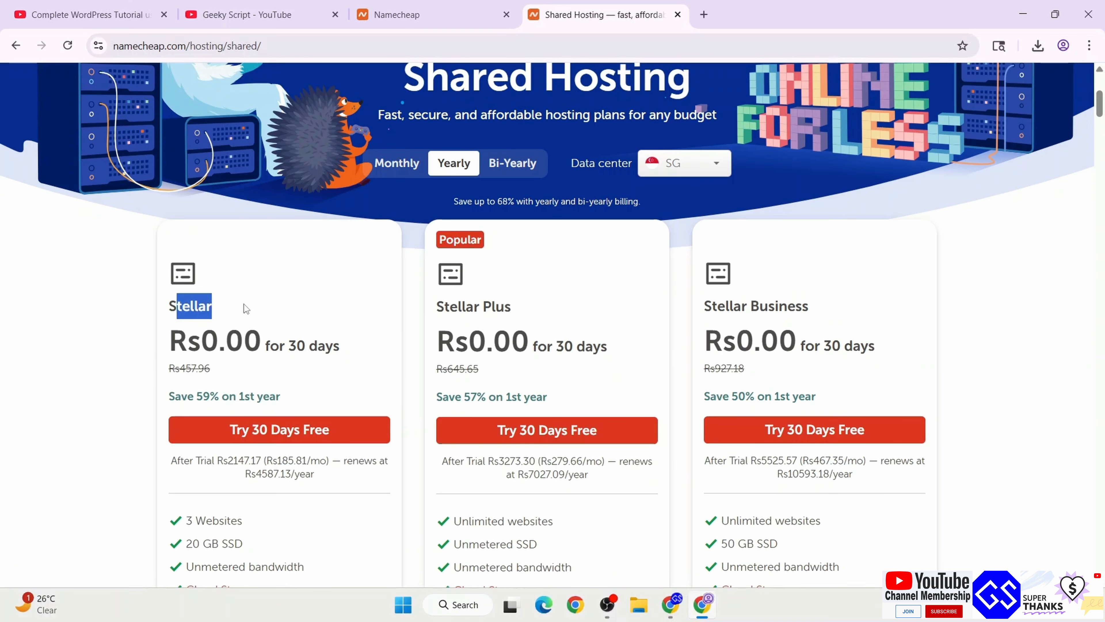
click(284, 298)
scroll(318, 204, down, 3)
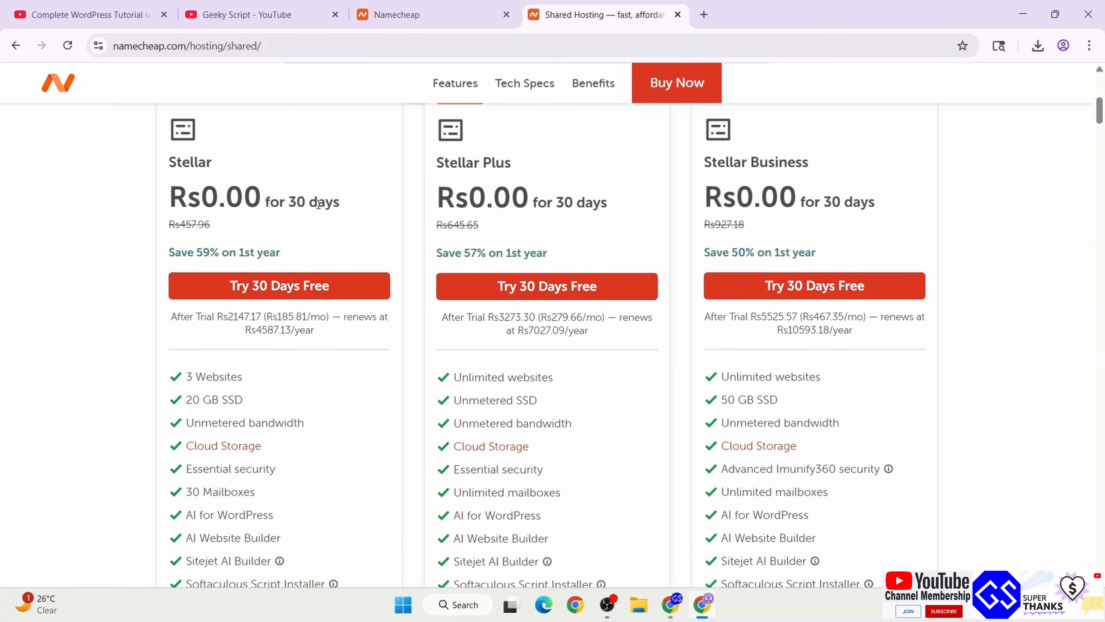
drag(169, 175, 260, 159)
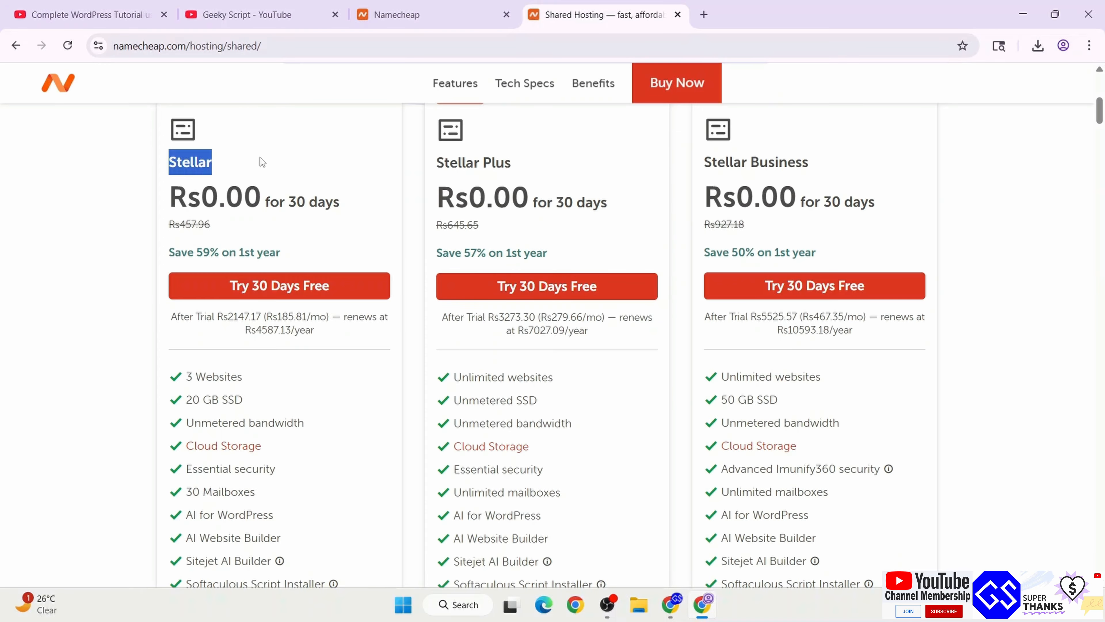
drag(450, 162, 563, 169)
drag(730, 171, 913, 166)
click(917, 164)
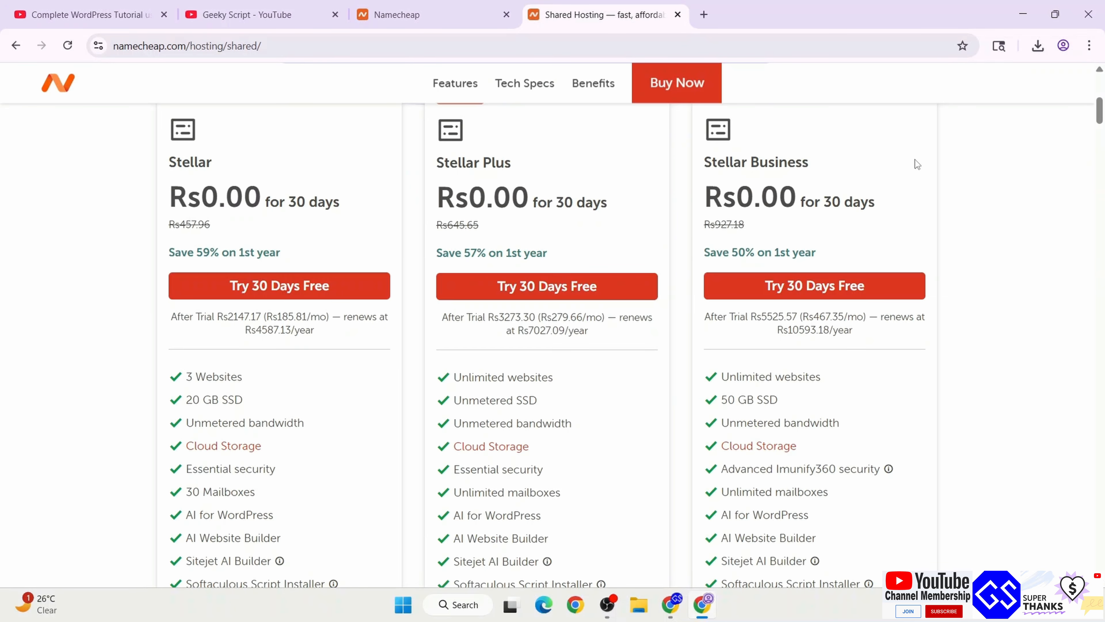
scroll(916, 164, down, 2)
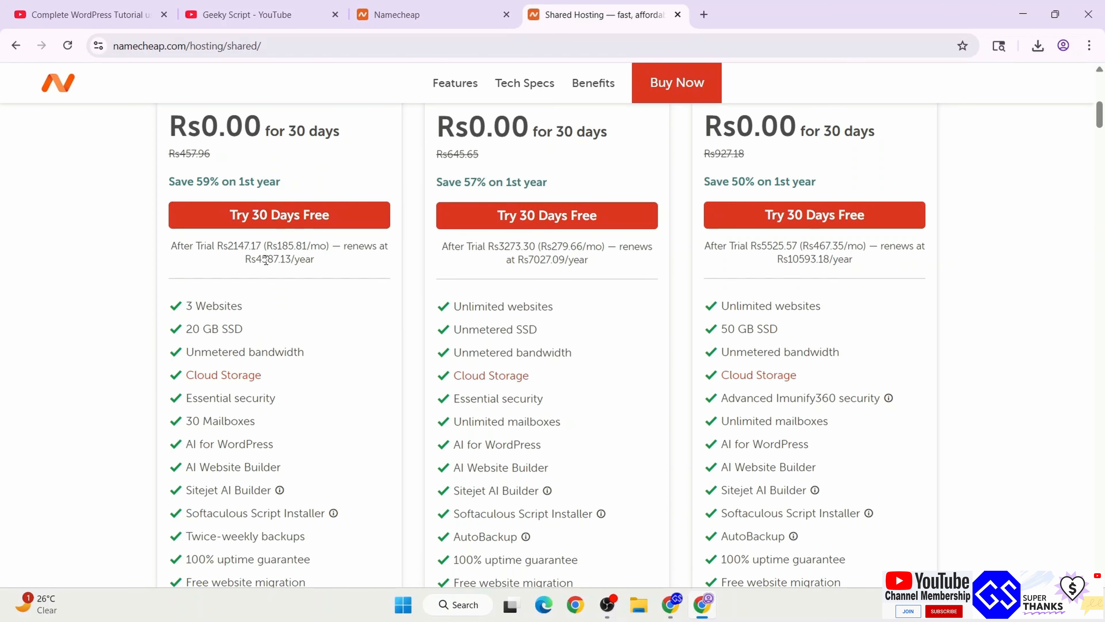
scroll(189, 242, up, 3)
double_click(189, 241)
scroll(280, 242, down, 5)
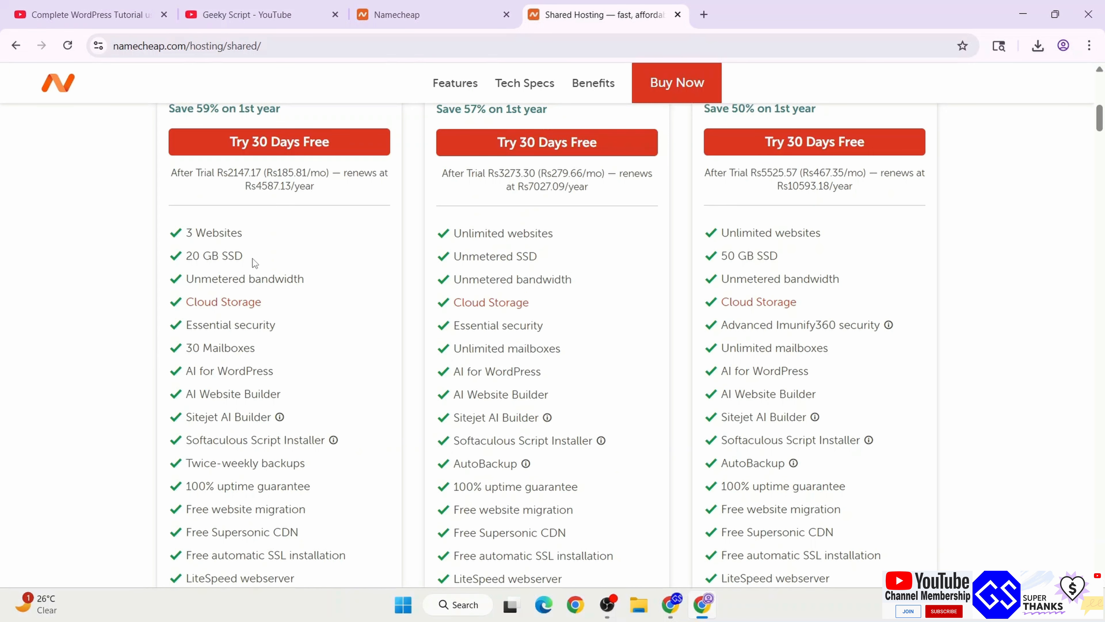
scroll(253, 343, down, 2)
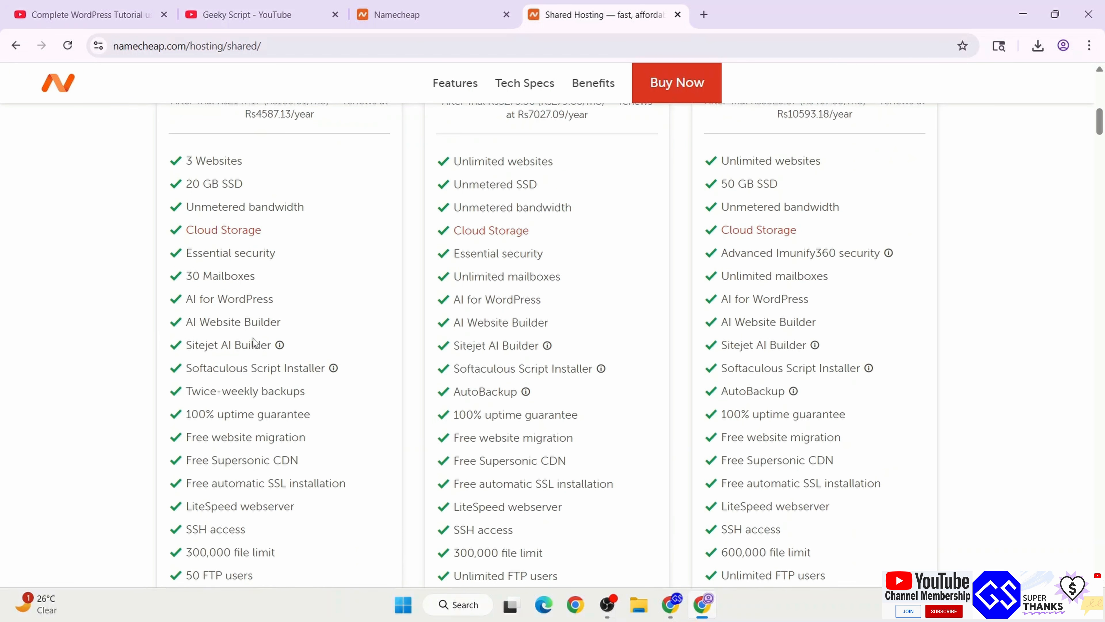
drag(206, 161, 243, 552)
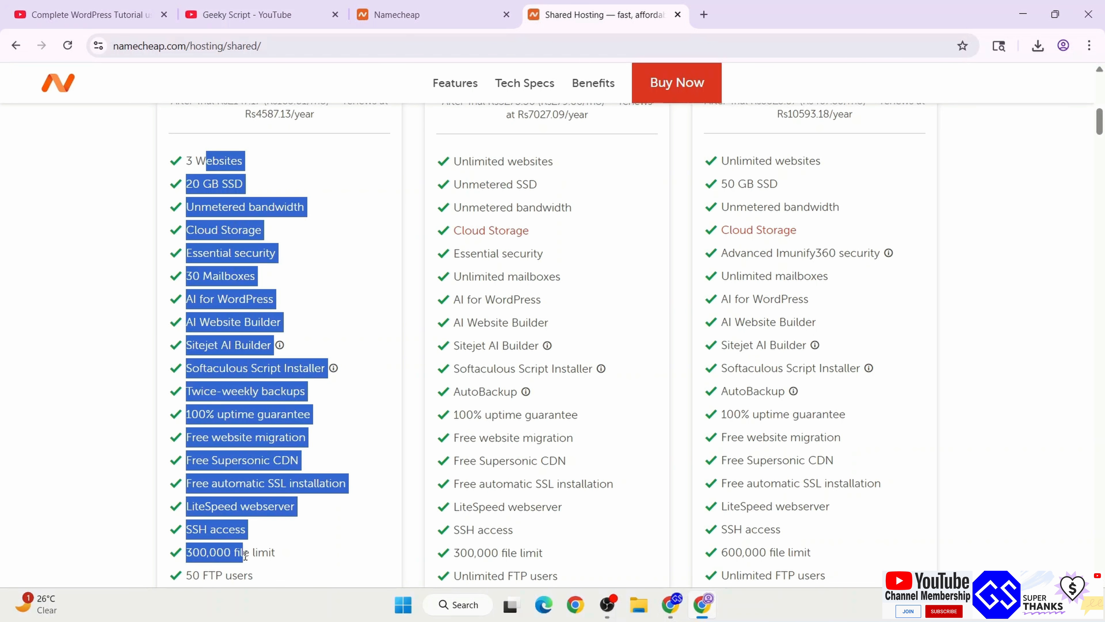
scroll(244, 561, down, 3)
click(330, 420)
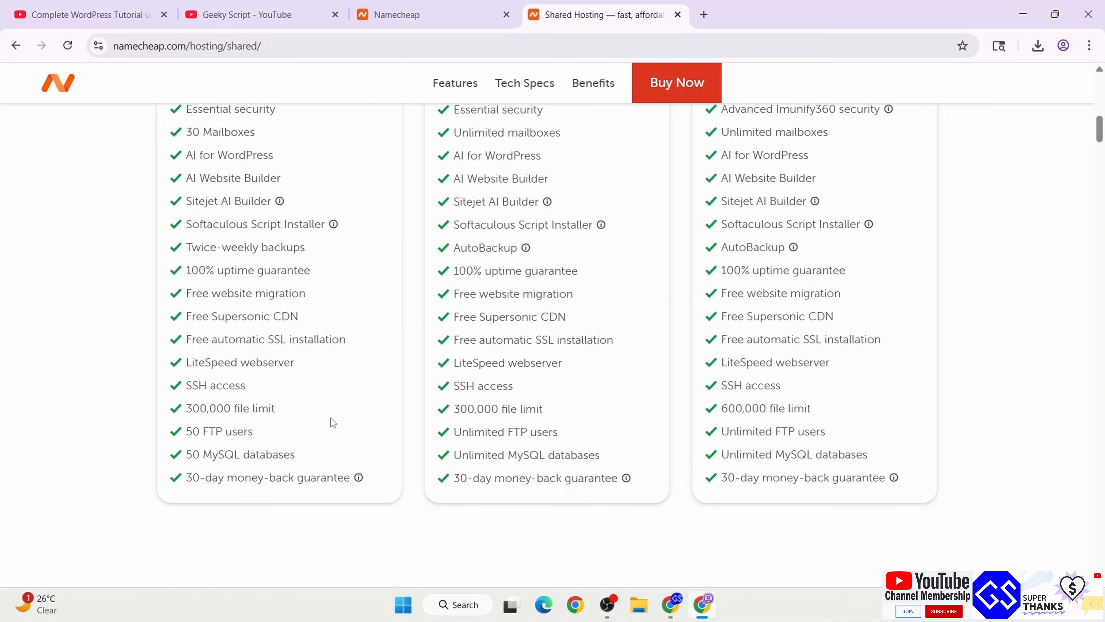
scroll(330, 418, up, 4)
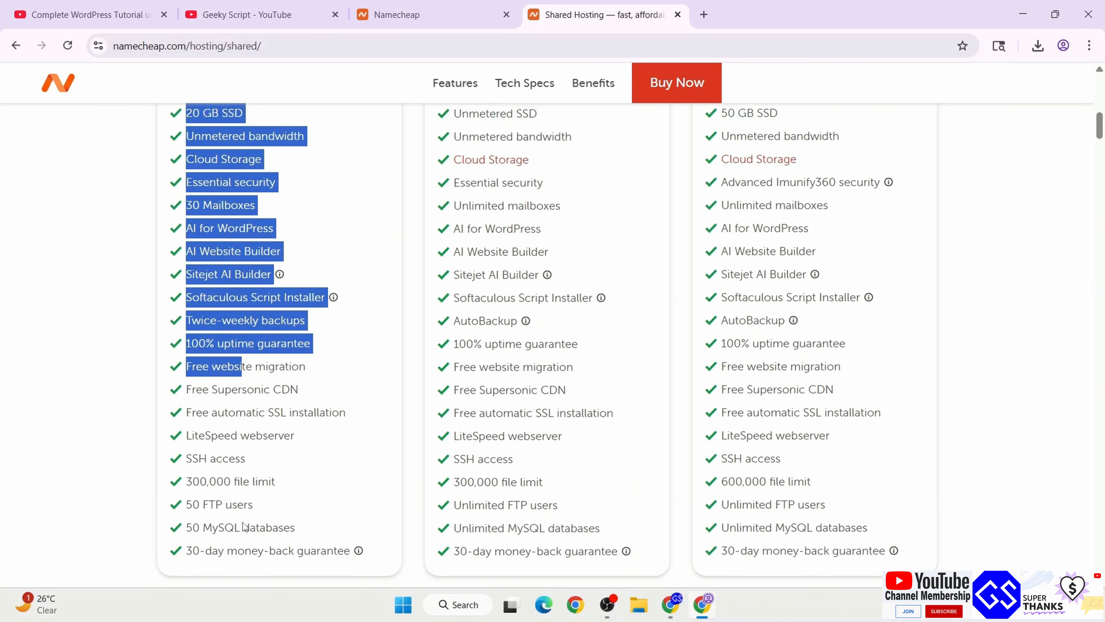
scroll(283, 422, up, 3)
click(342, 247)
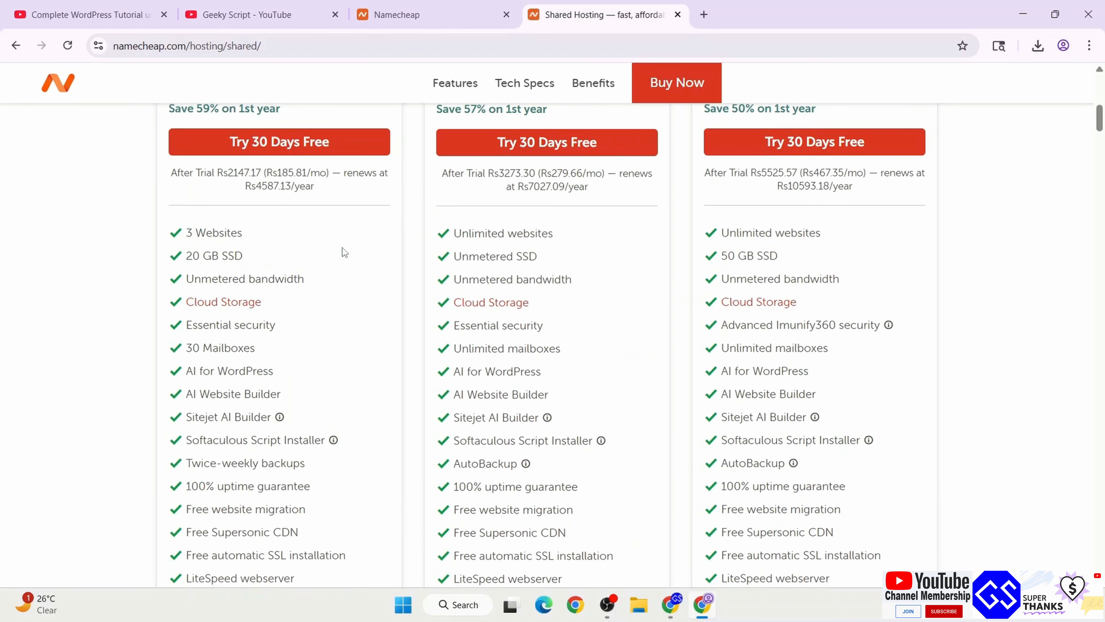
scroll(555, 256, up, 2)
drag(445, 161, 556, 154)
click(556, 153)
scroll(579, 220, down, 2)
drag(462, 234, 577, 236)
drag(459, 251, 584, 253)
scroll(547, 256, up, 3)
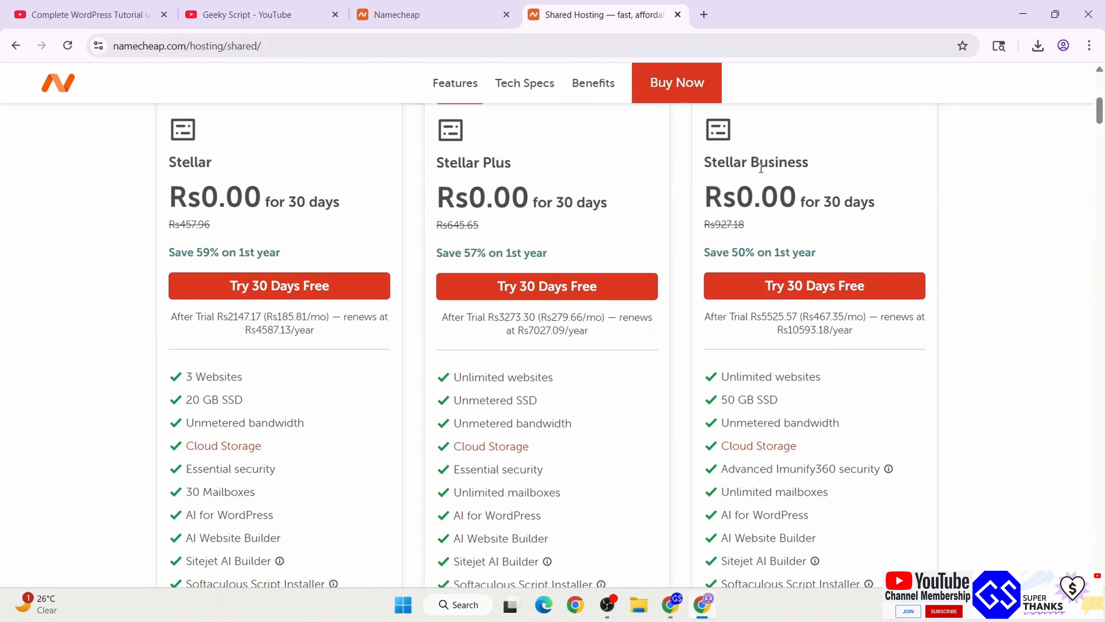
drag(743, 162, 854, 178)
drag(729, 386, 829, 385)
click(799, 400)
scroll(780, 401, down, 3)
drag(735, 325, 928, 327)
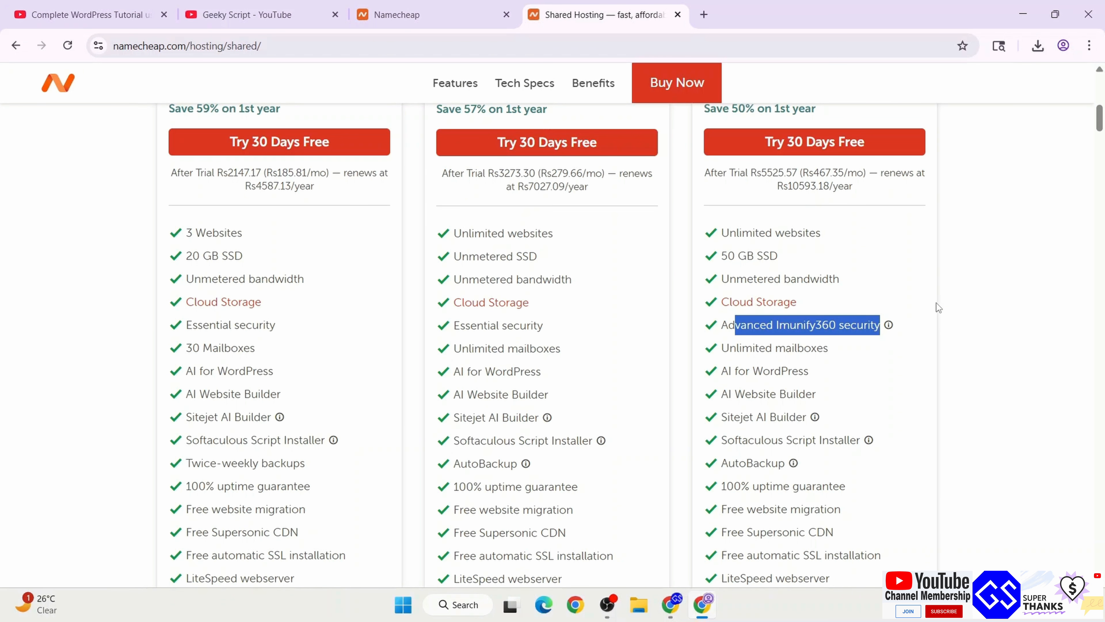
scroll(878, 401, down, 2)
scroll(836, 497, down, 3)
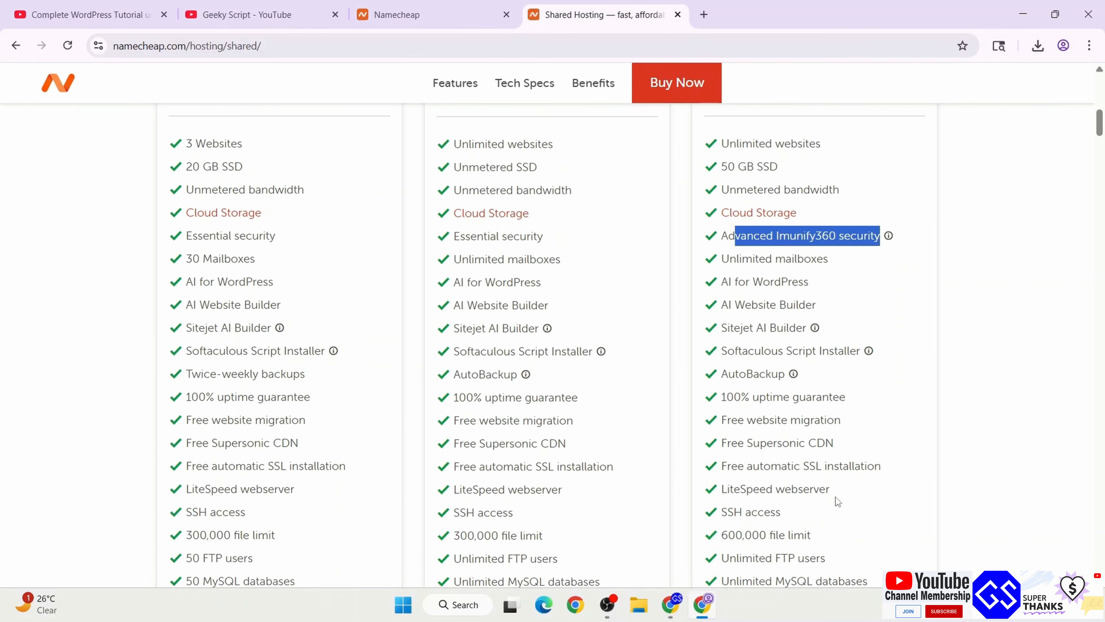
scroll(935, 444, up, 9)
click(935, 443)
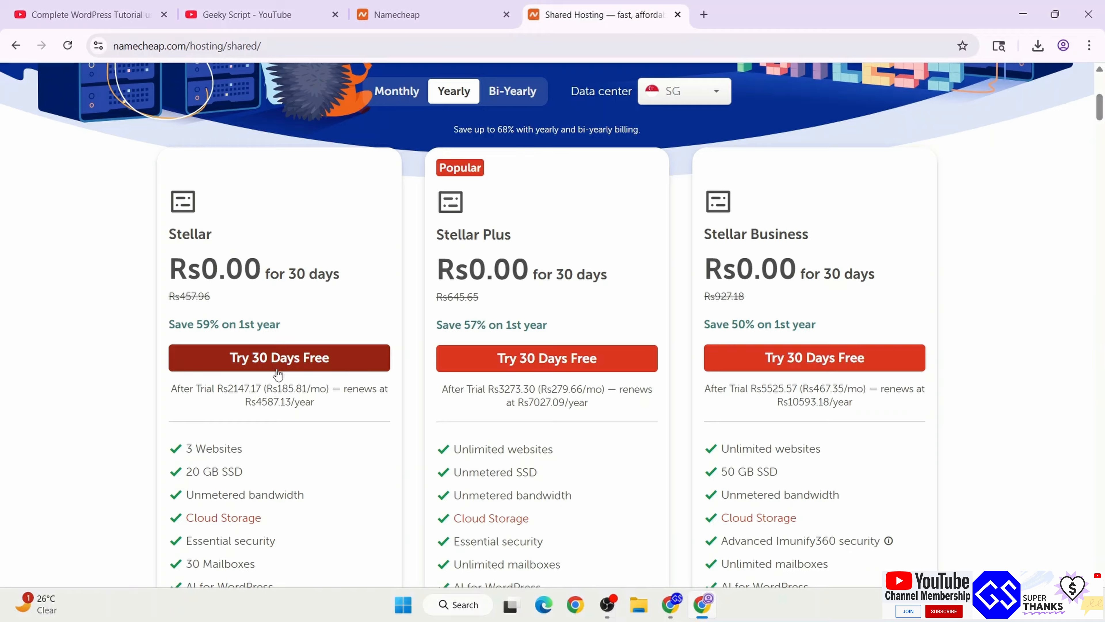
Add the Stellar 30-day free trial, connected to existing domain geekyscript.online, to the cart
click(291, 358)
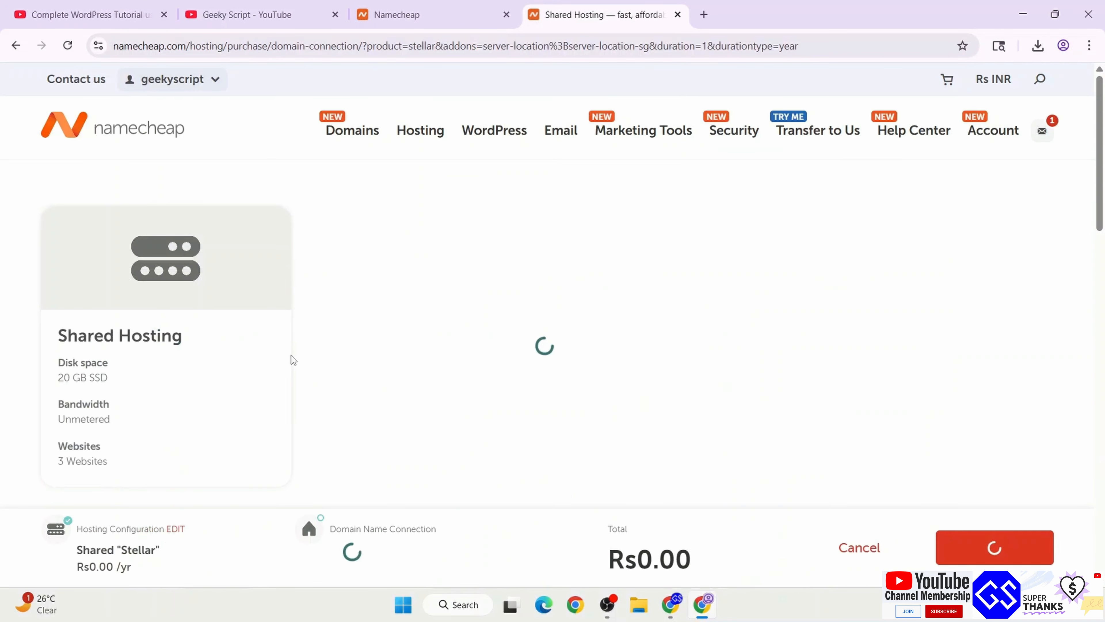
click(607, 298)
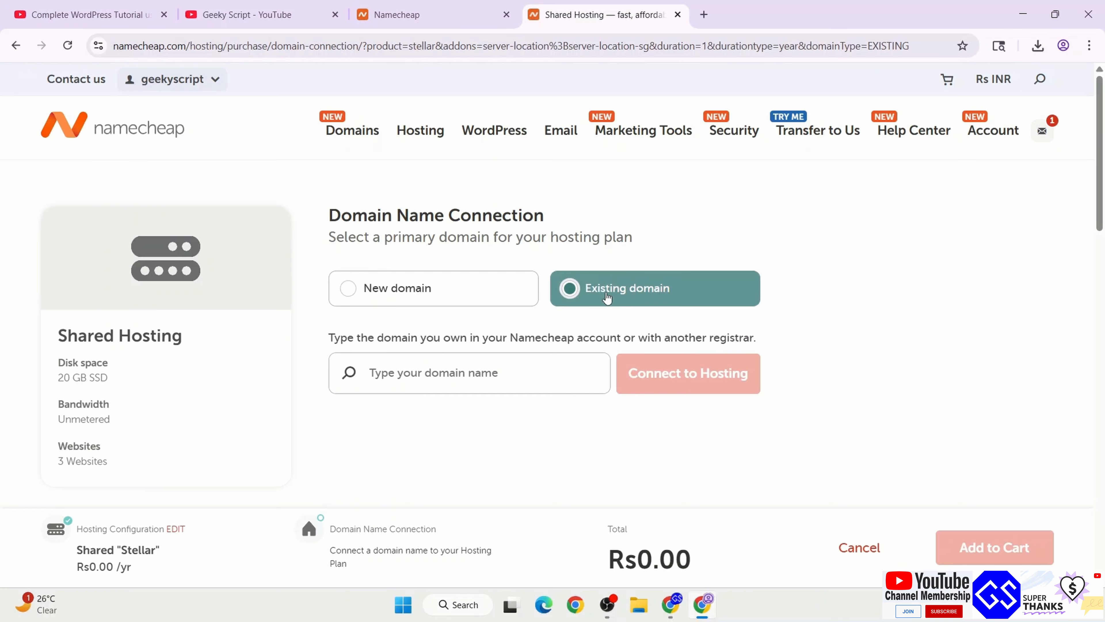
click(484, 375)
text(geekyscript.o)
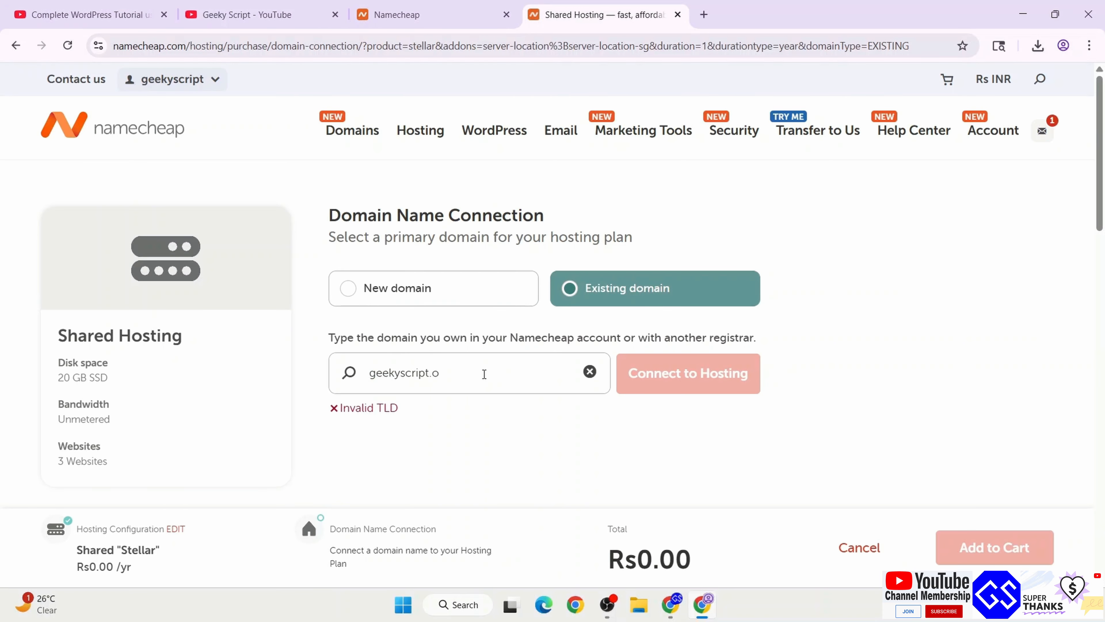
text(nline)
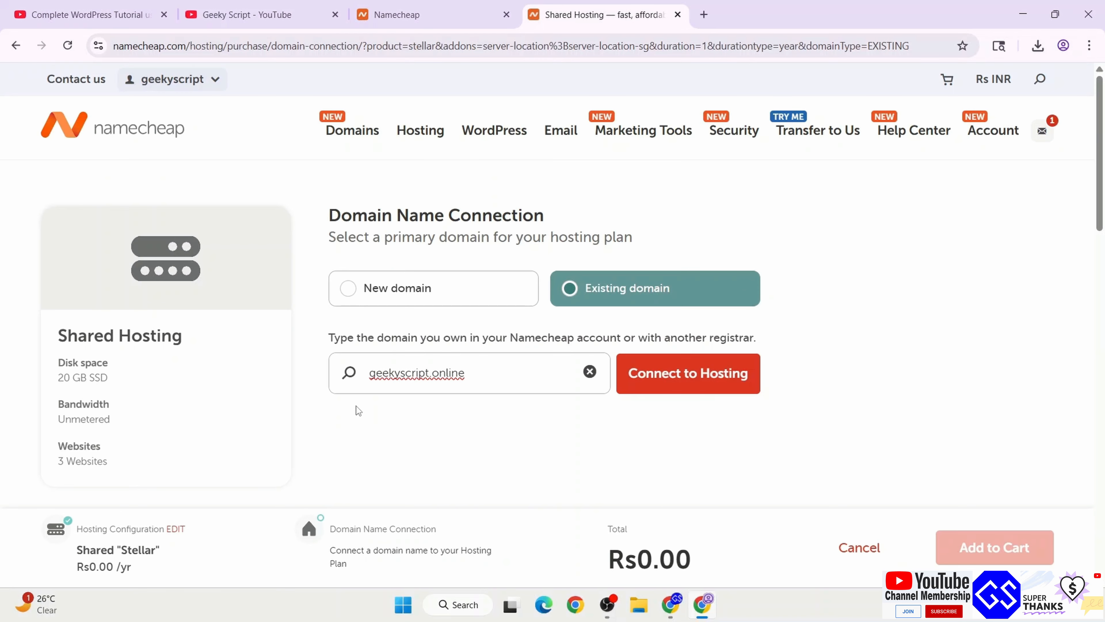
click(707, 381)
click(1006, 559)
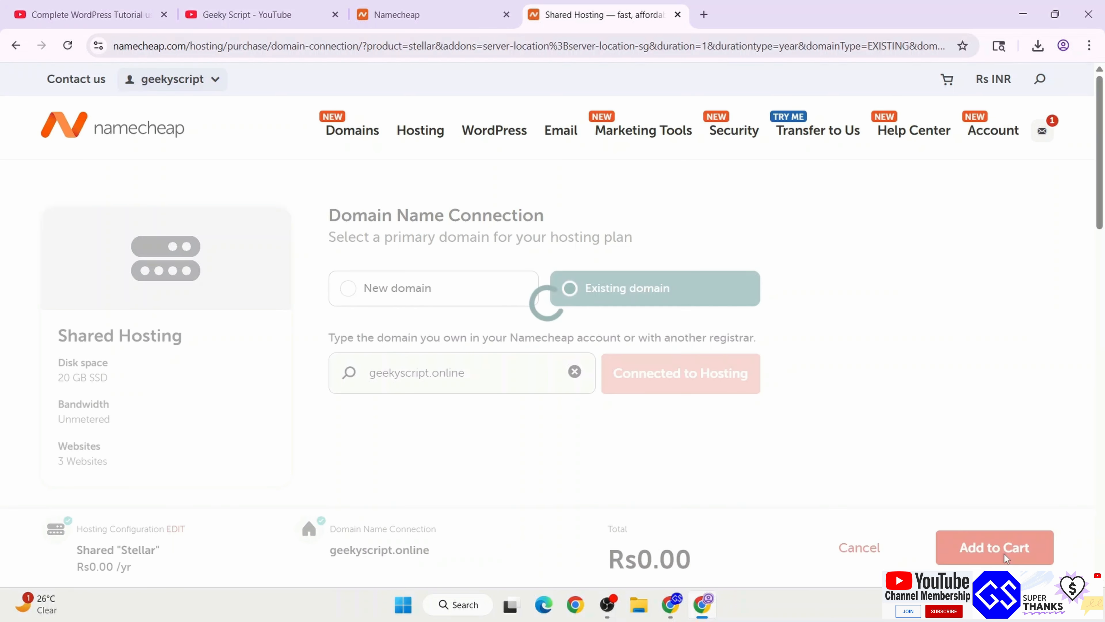
click(490, 247)
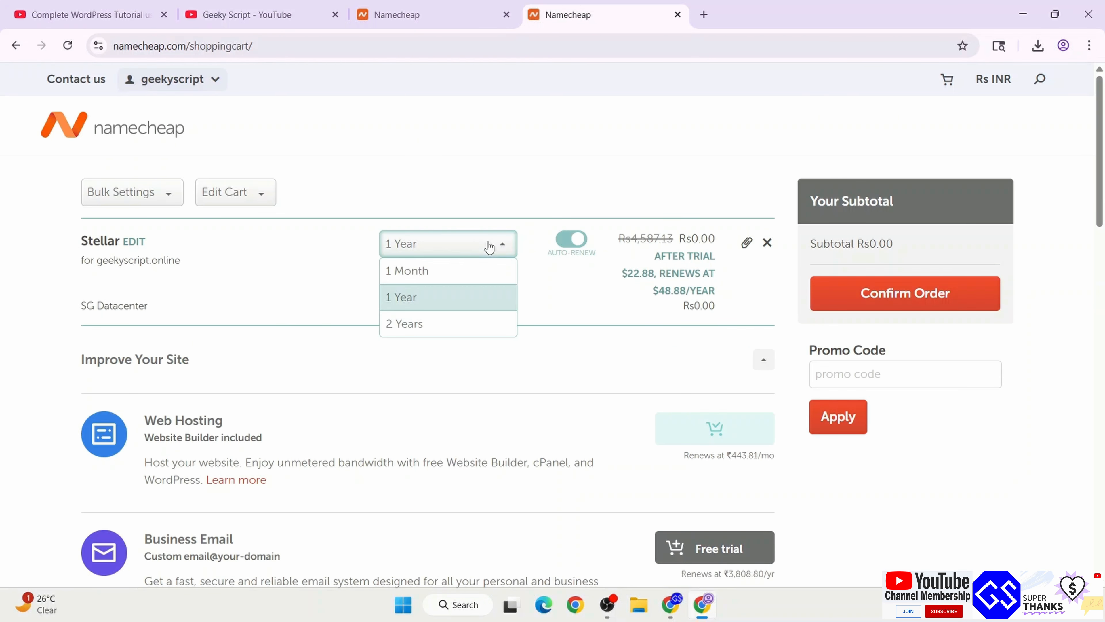
Bill the Stellar plan for 1 Month with auto-renew off, and confirm the order
click(454, 277)
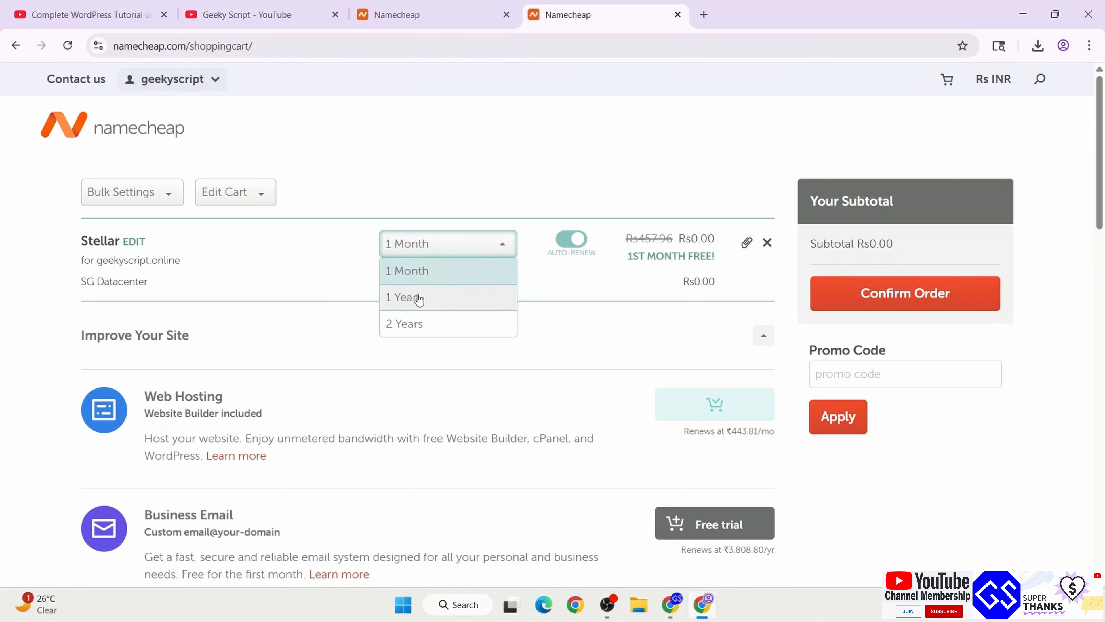
click(464, 324)
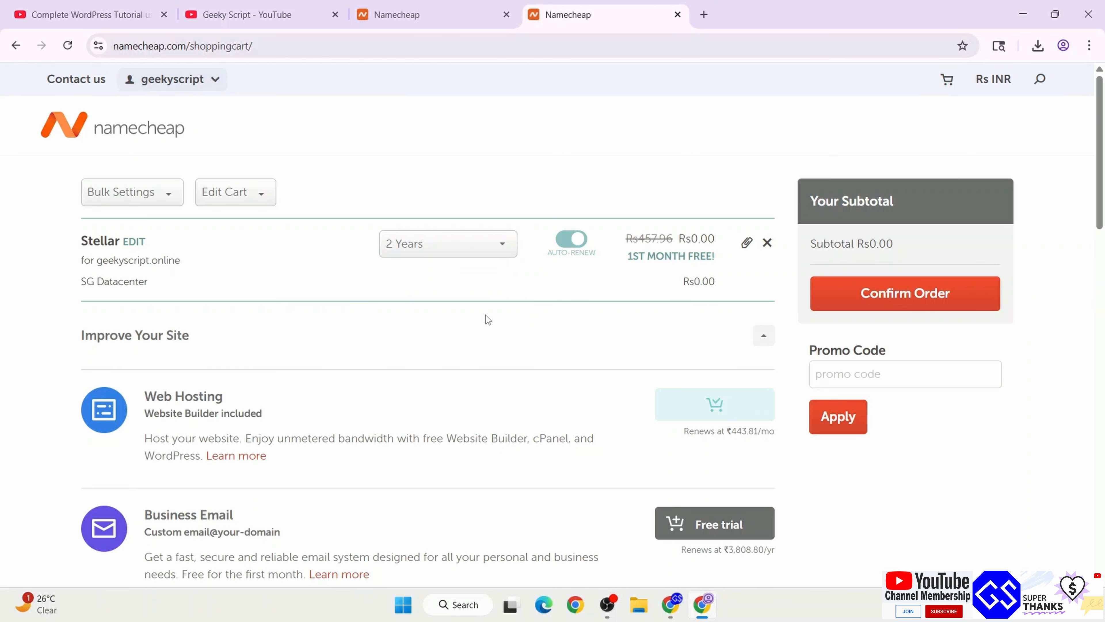
click(440, 244)
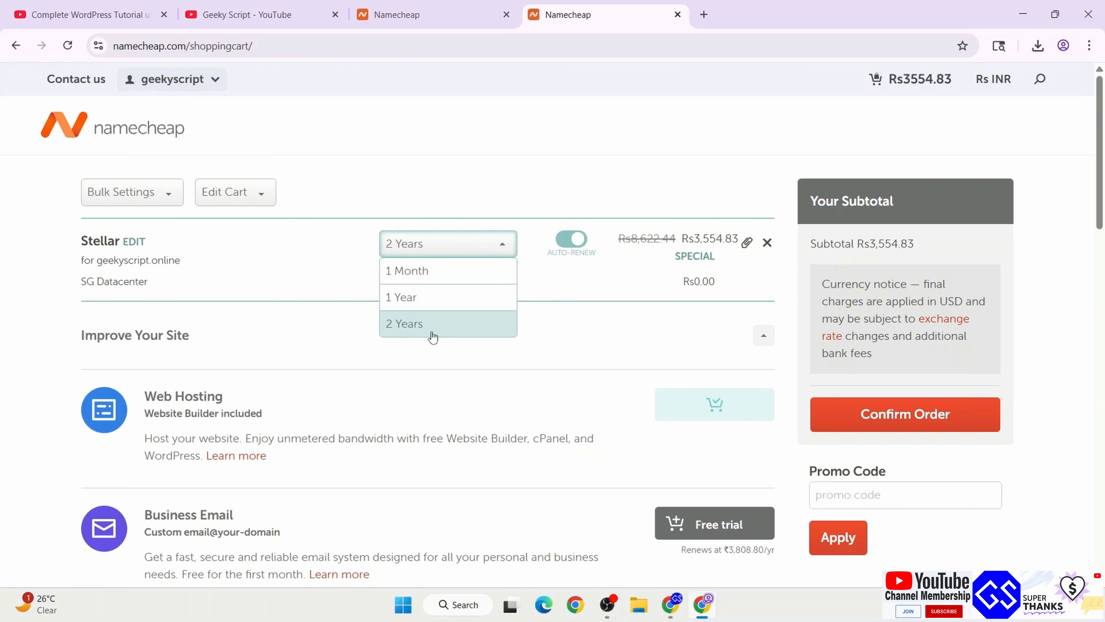
click(444, 297)
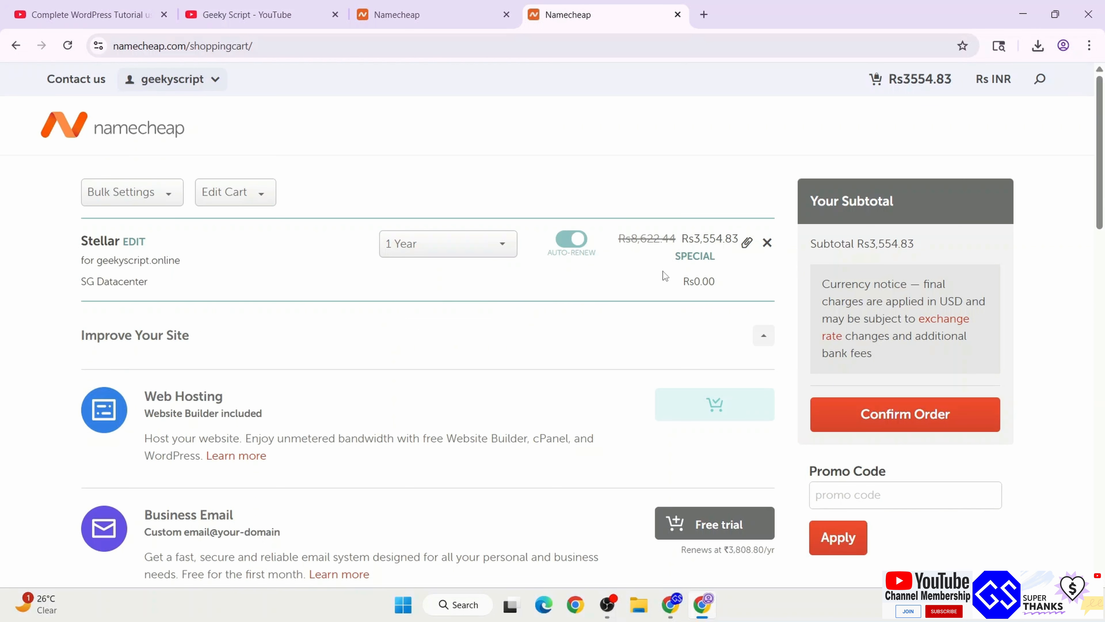
click(417, 244)
click(407, 269)
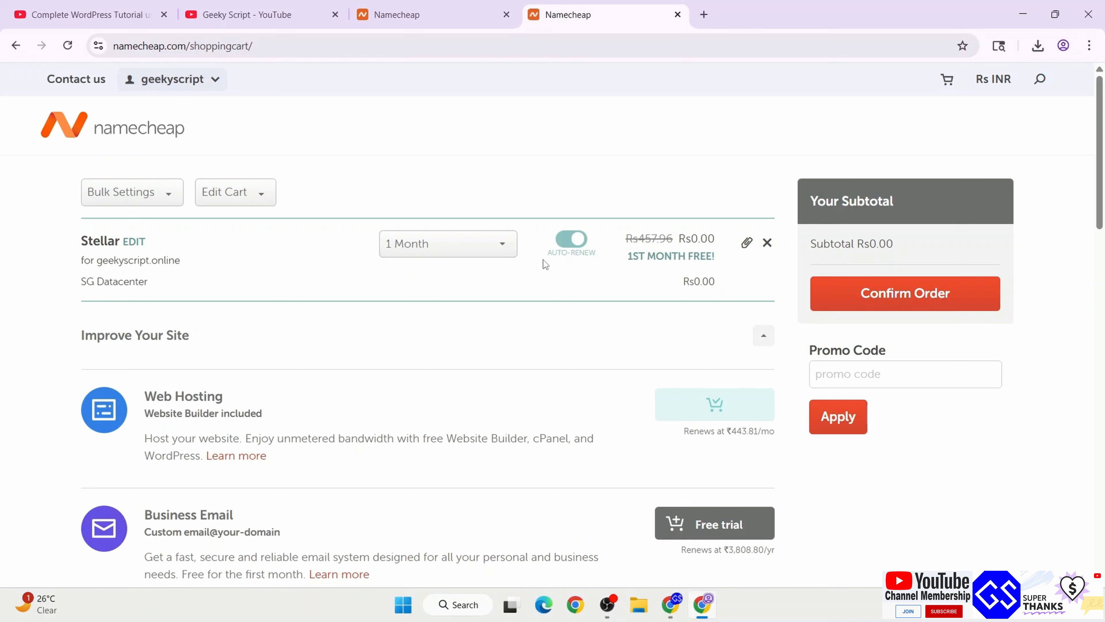
click(457, 256)
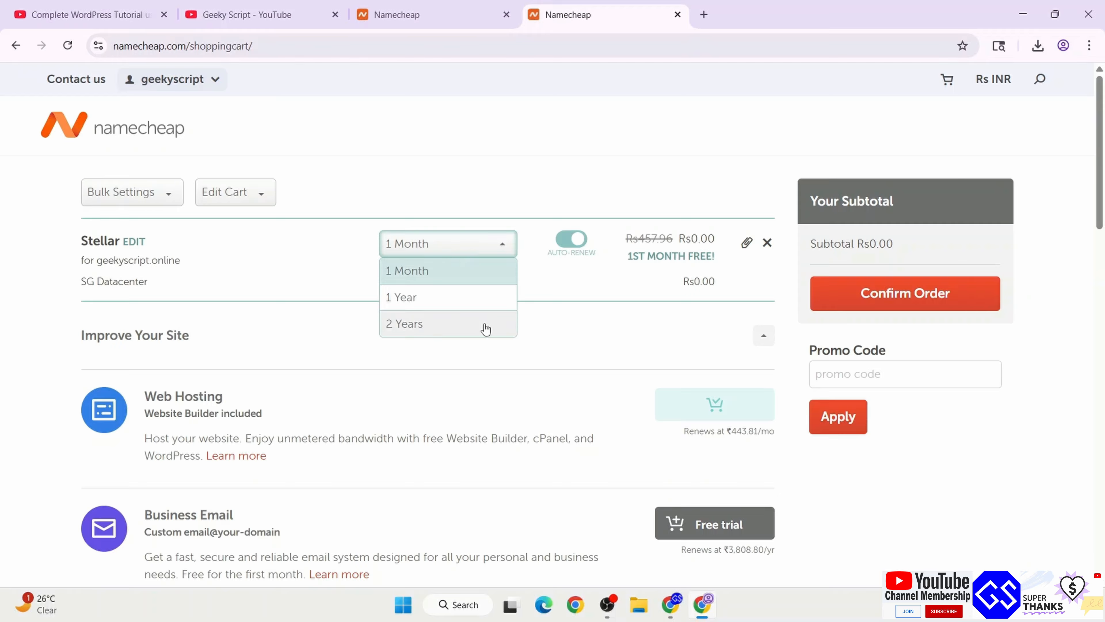
click(547, 288)
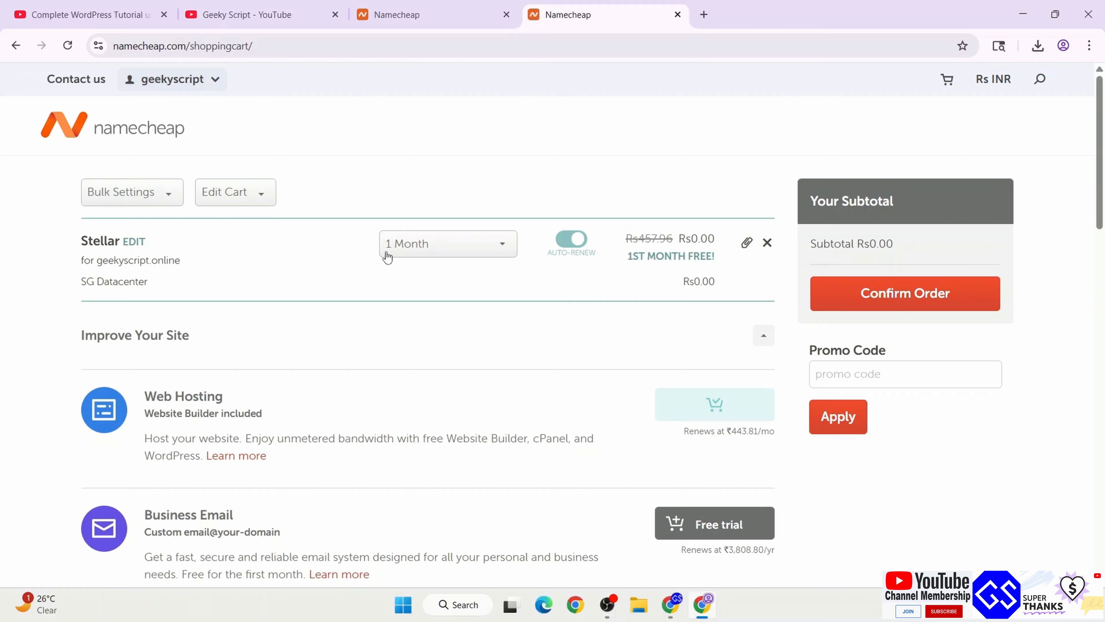
click(582, 246)
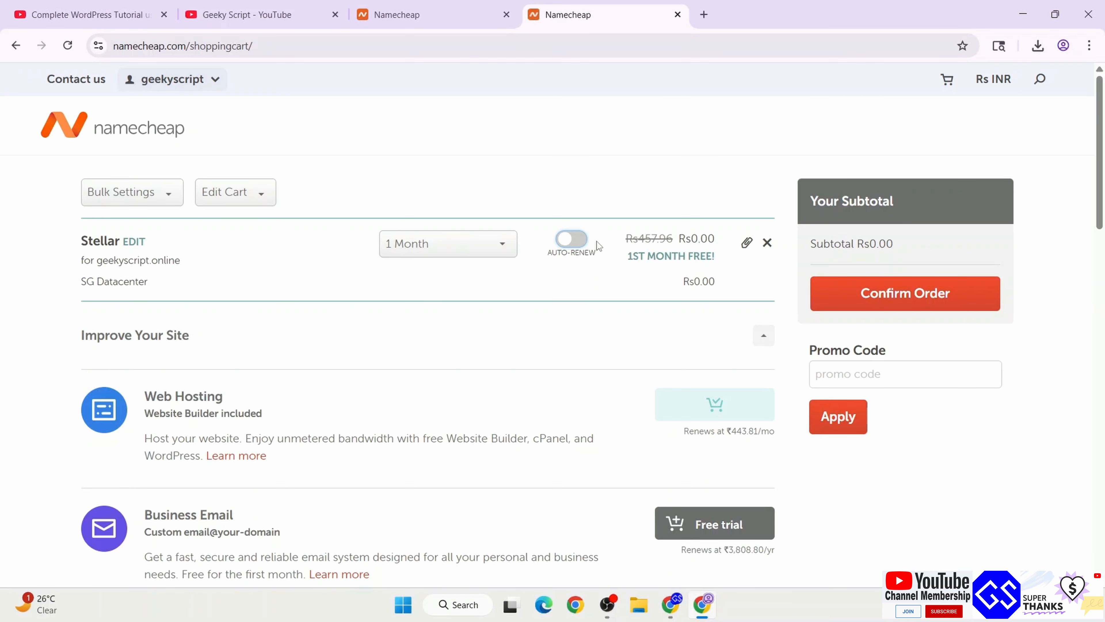
click(918, 301)
Accept the Terms of Service and pay for the $0.00 Stellar order
scroll(858, 389, down, 12)
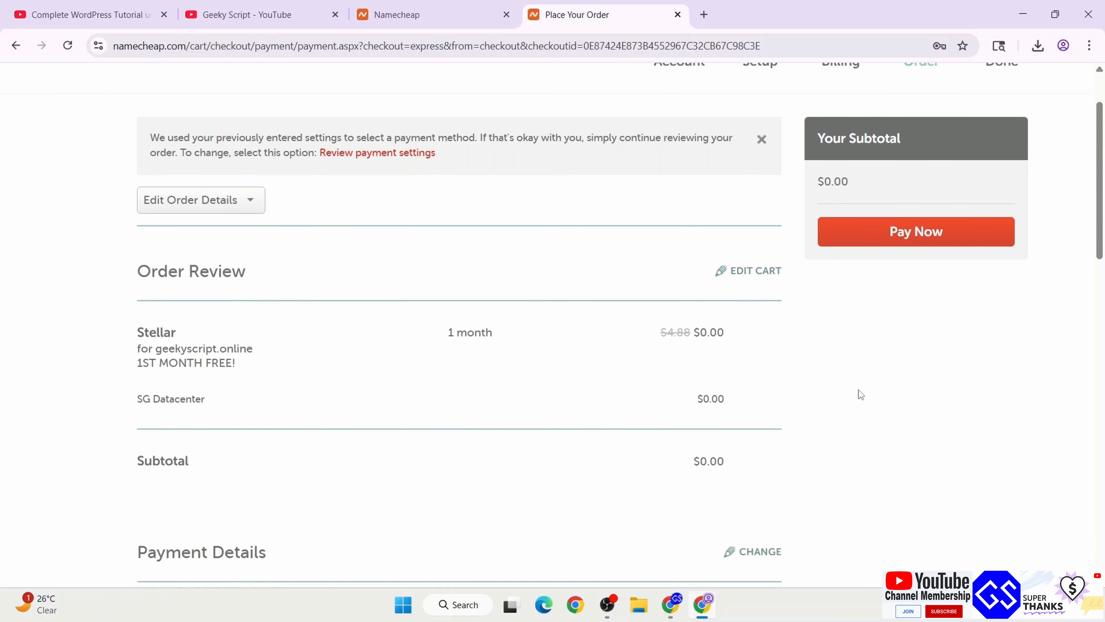
click(142, 234)
click(204, 436)
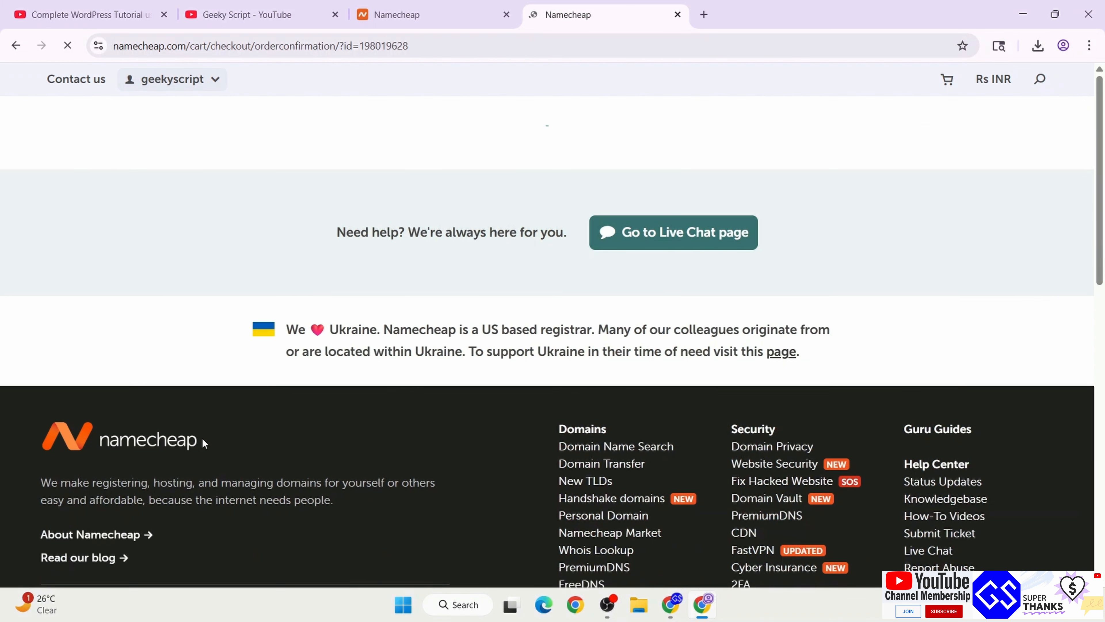
scroll(202, 439, down, 3)
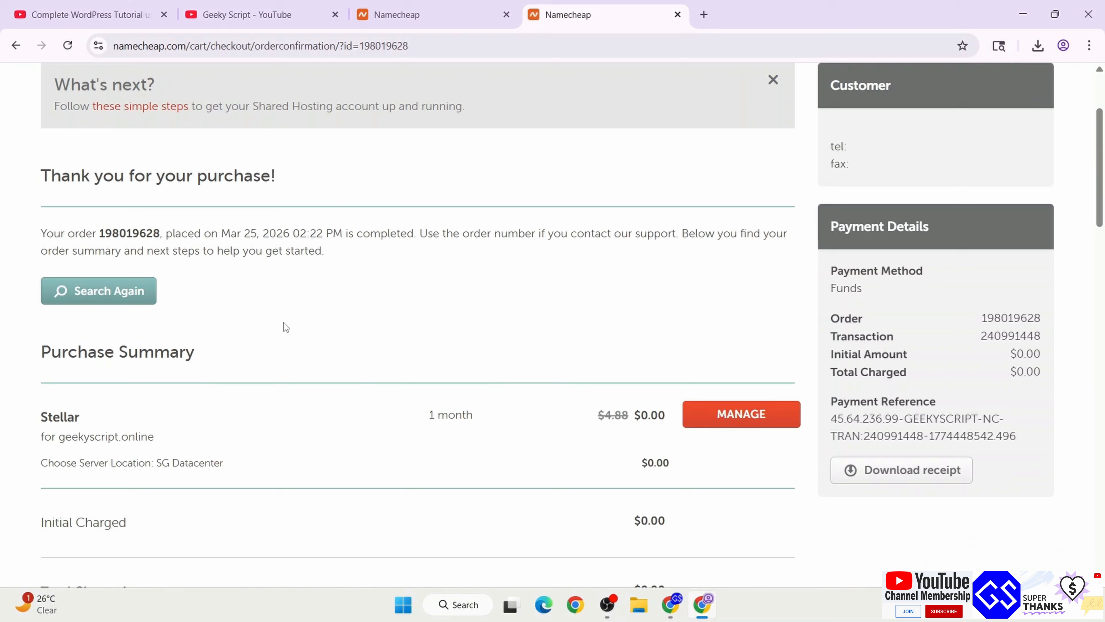
drag(43, 353, 273, 380)
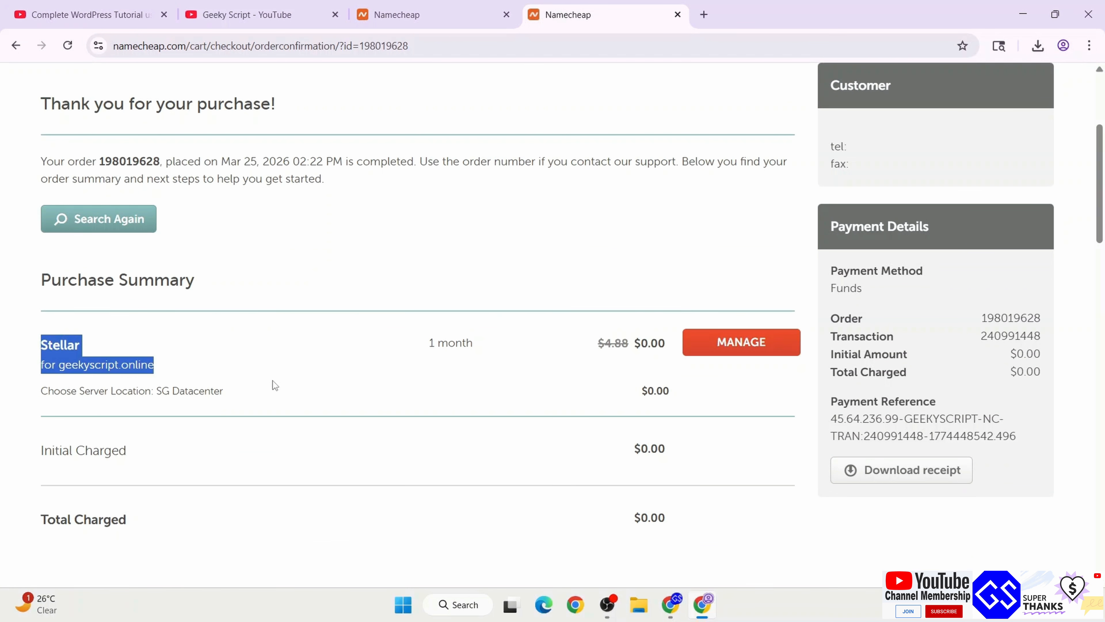
click(38, 375)
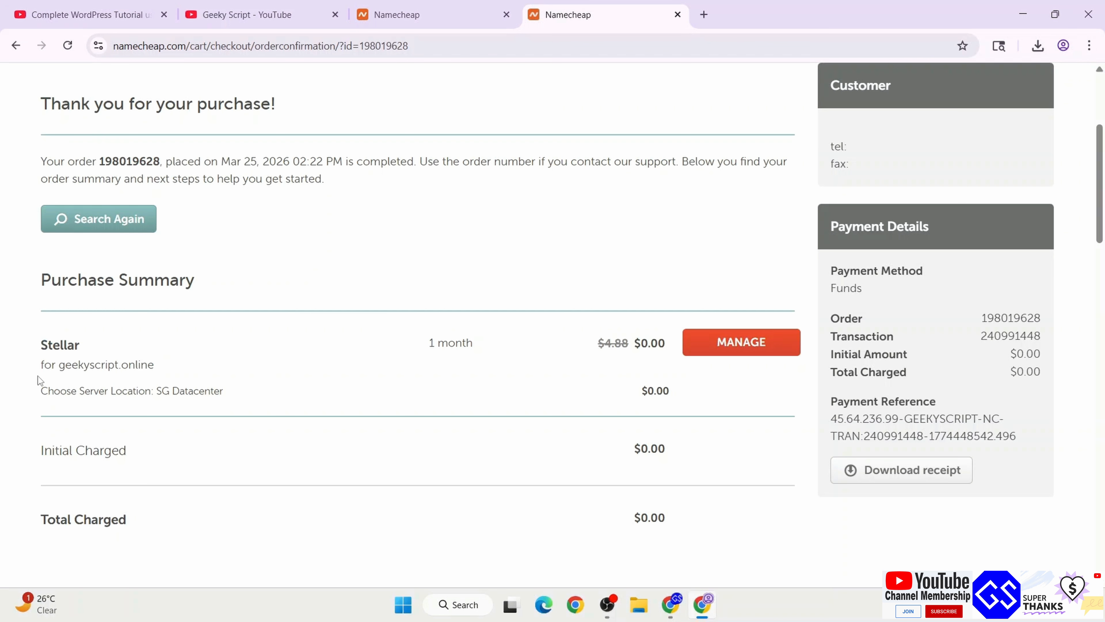
double_click(79, 363)
click(215, 359)
scroll(210, 361, up, 5)
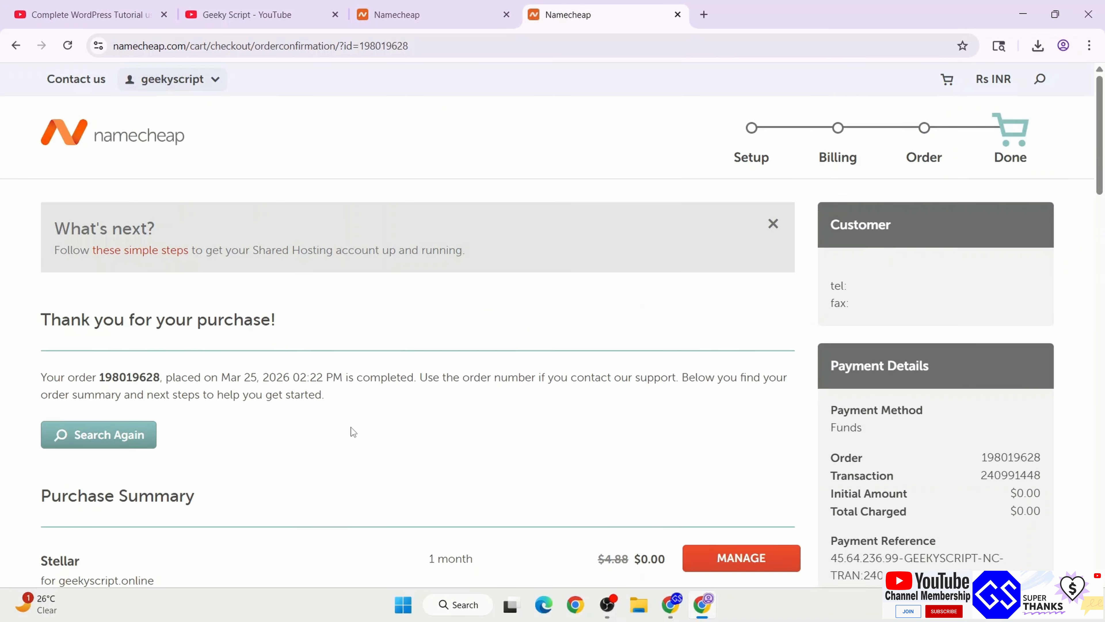
scroll(351, 427, down, 3)
Open the domain management panel for geekyscript.online
click(724, 407)
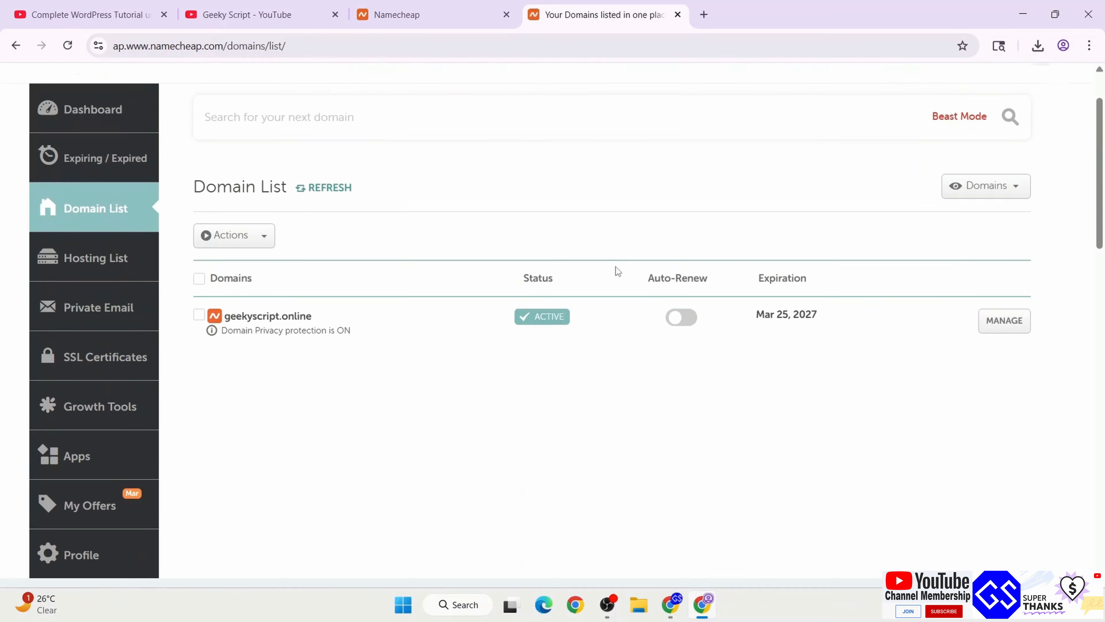
click(254, 398)
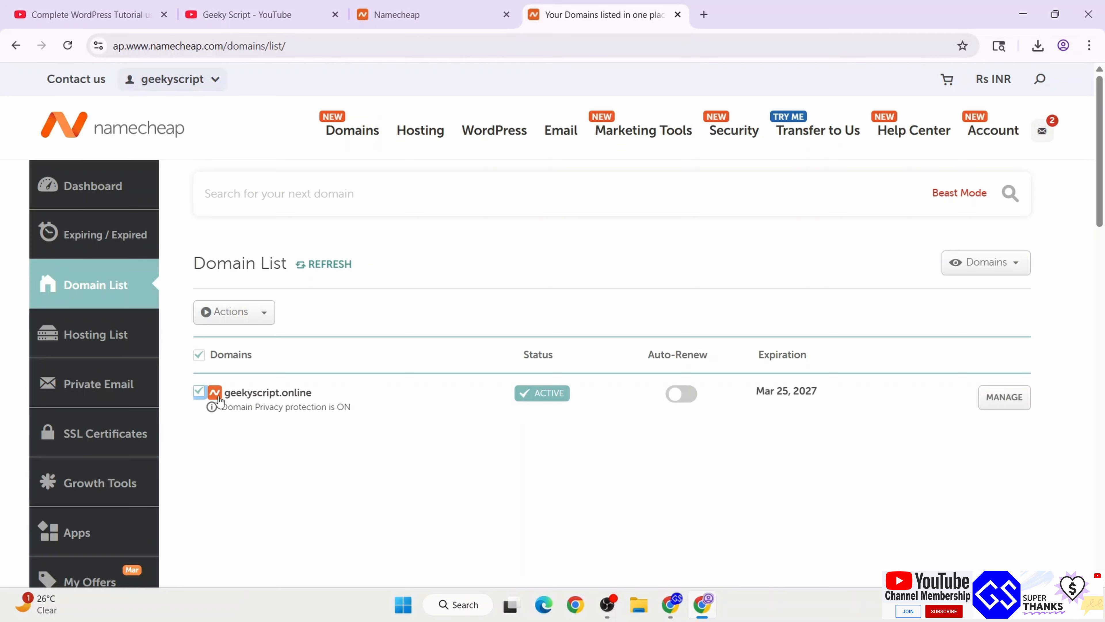
click(1015, 401)
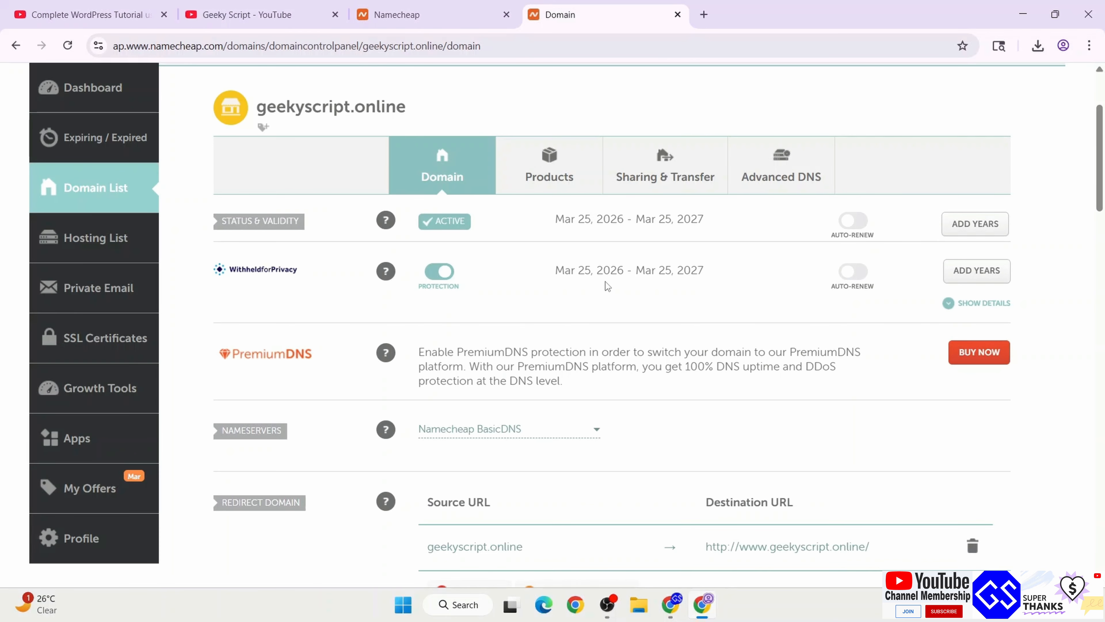
scroll(606, 282, down, 3)
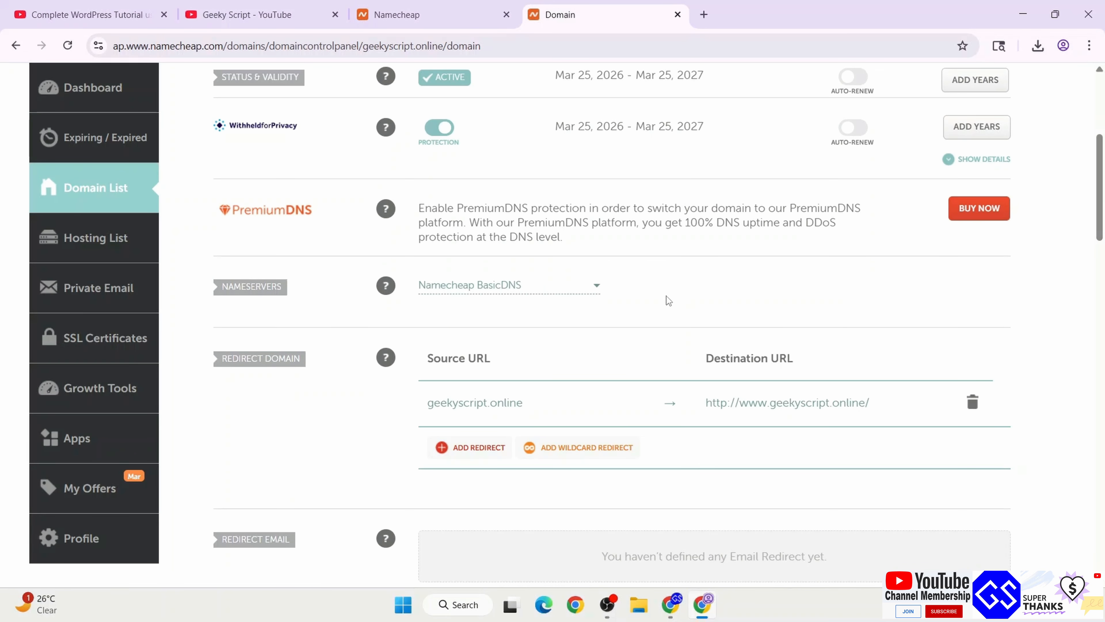
scroll(667, 296, up, 2)
Set the nameservers to Namecheap Web Hosting DNS and save
click(520, 358)
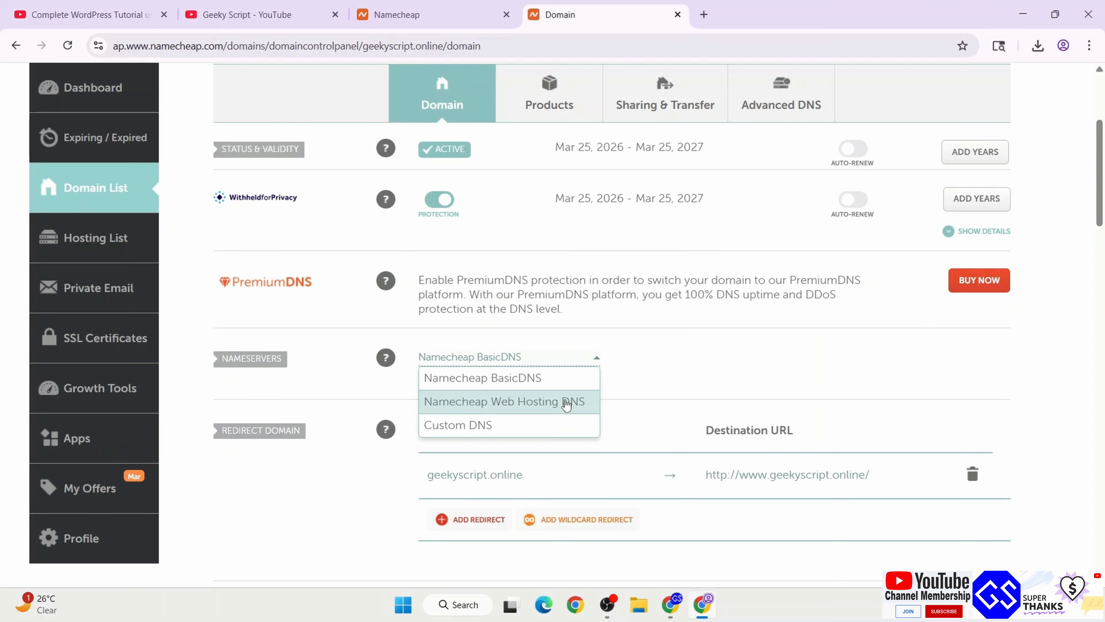
click(566, 403)
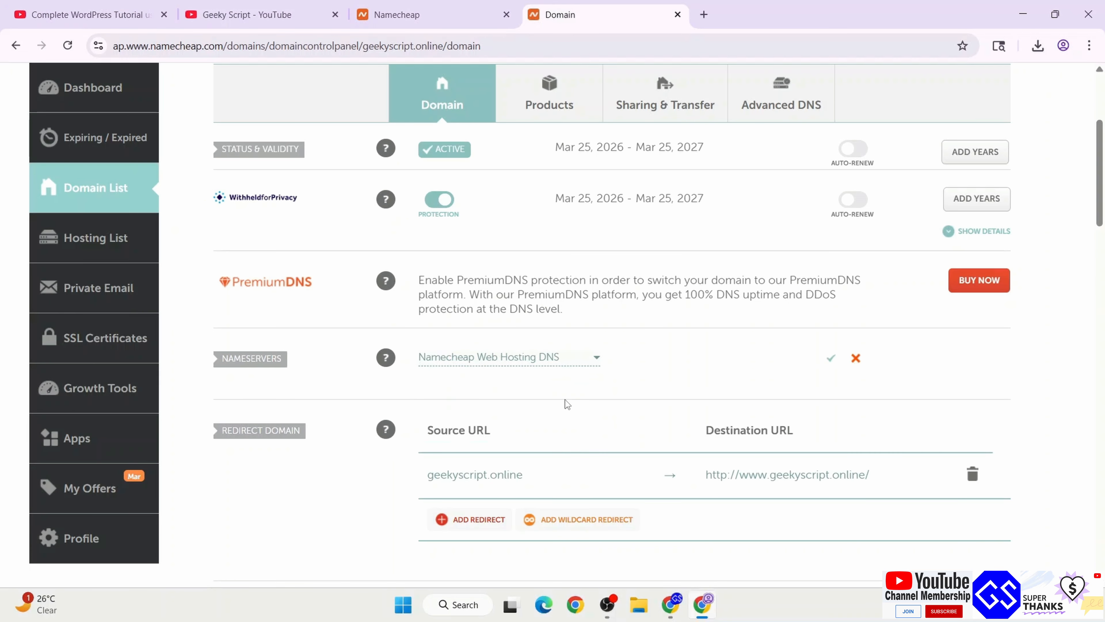
click(568, 358)
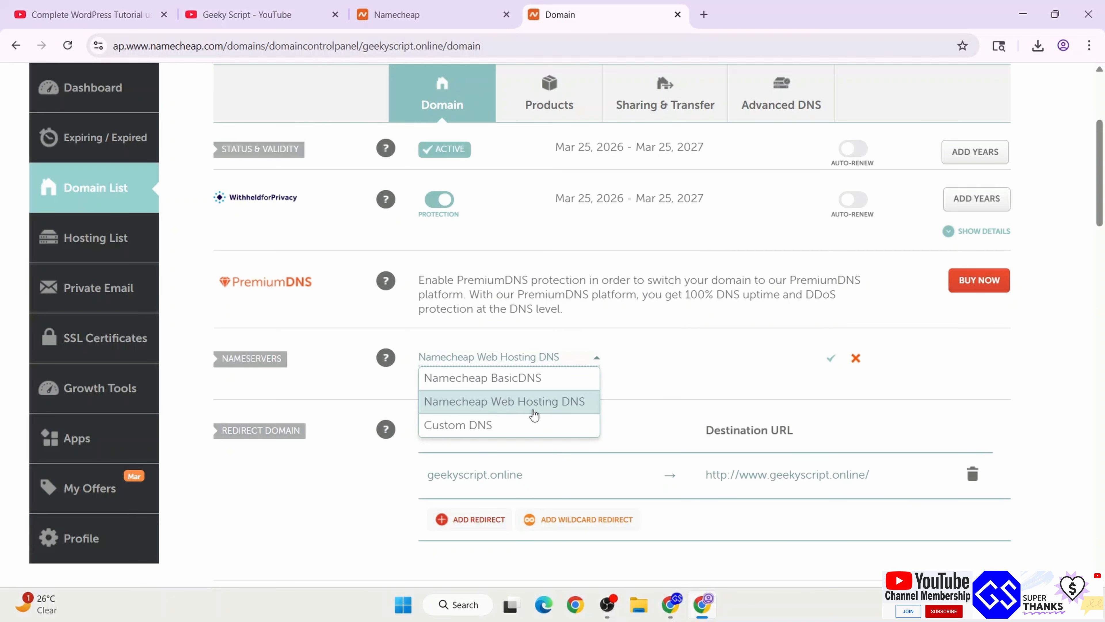
click(574, 412)
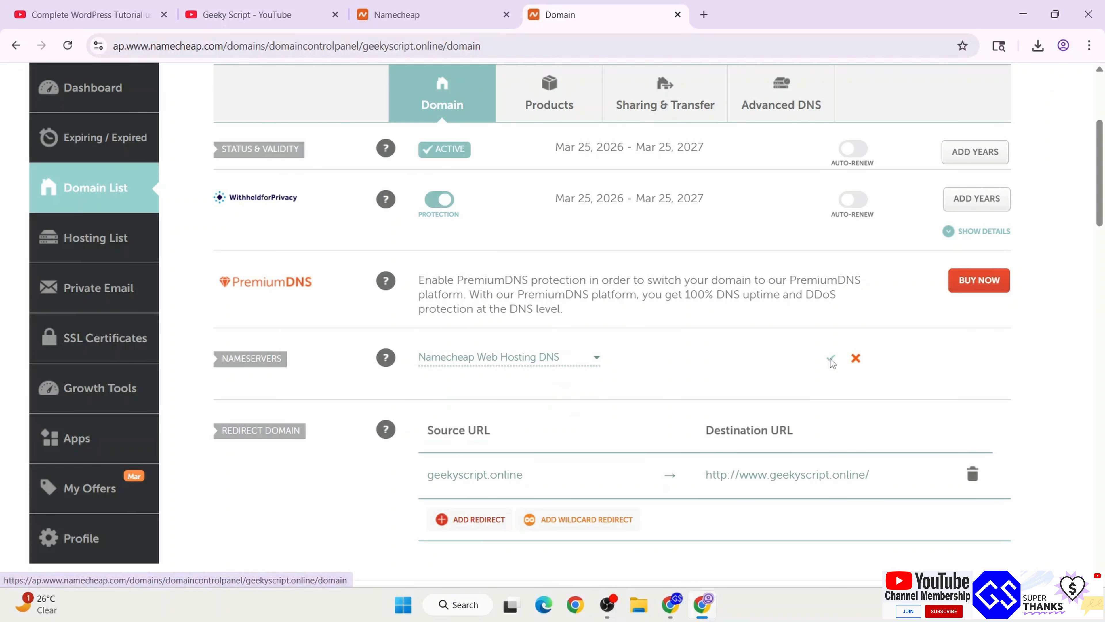
click(830, 358)
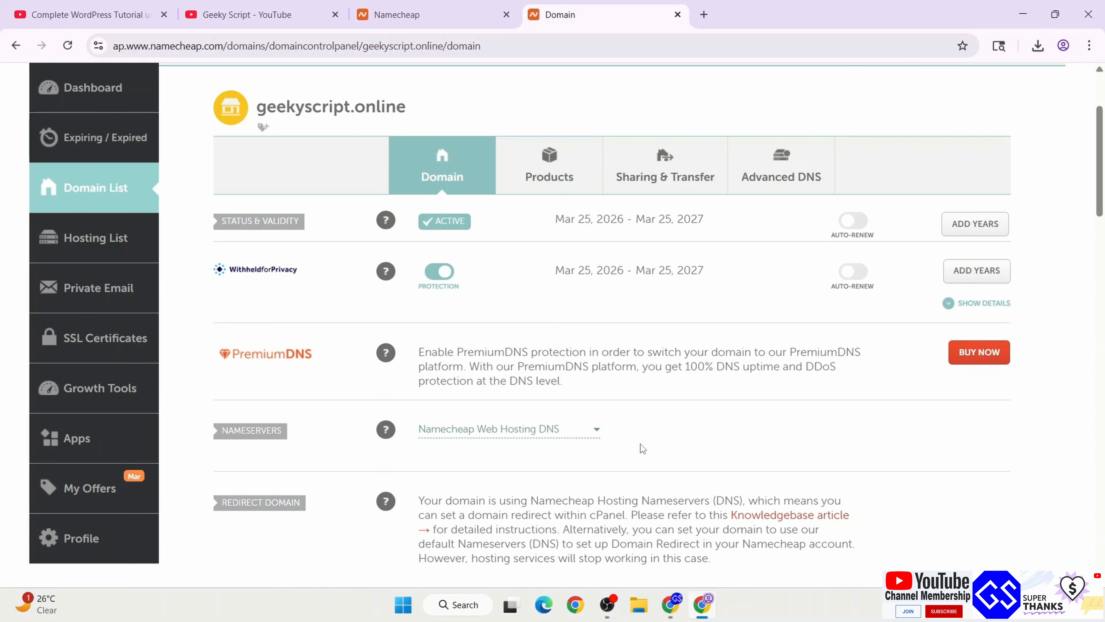
Open the PositiveSSL certificate's management page and review its 25-minute installation notice
click(547, 173)
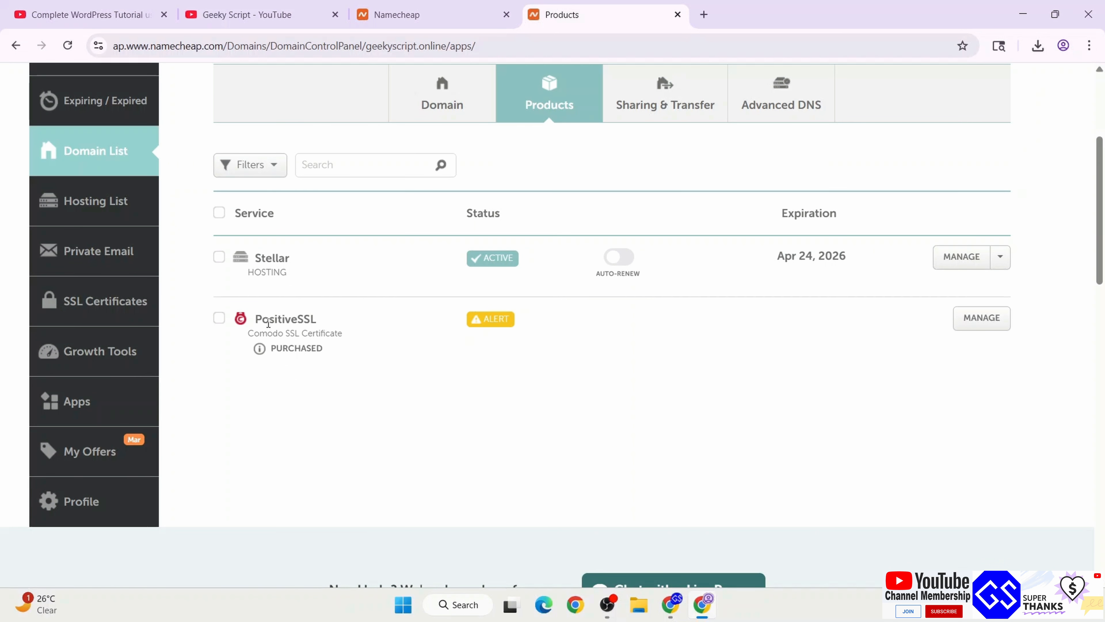
drag(268, 323, 356, 346)
click(319, 346)
click(980, 325)
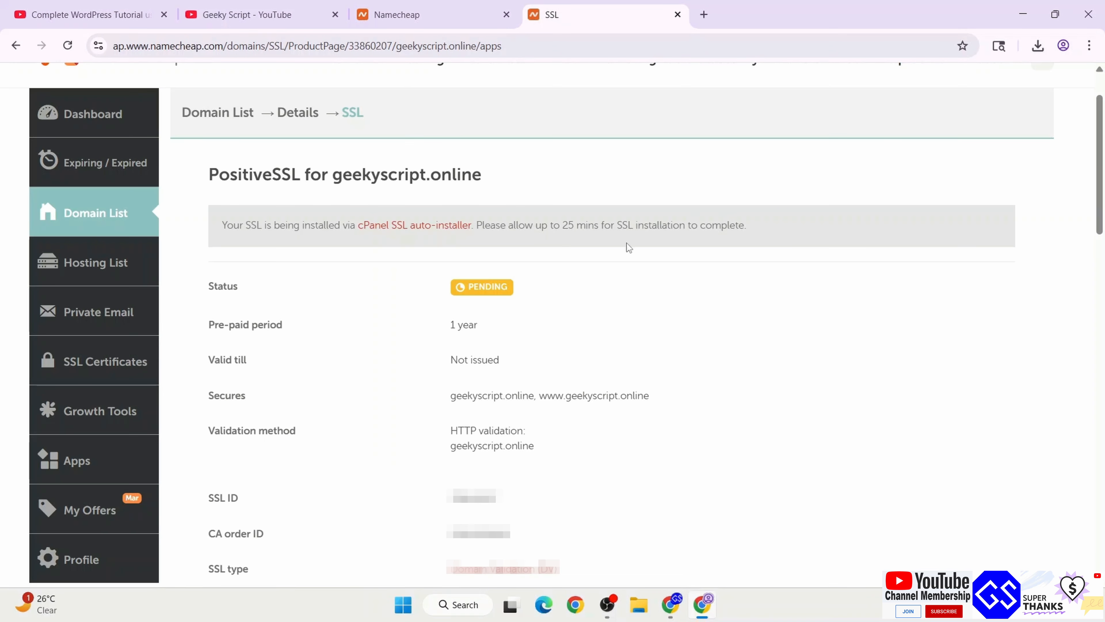
drag(242, 225, 829, 224)
click(829, 223)
drag(536, 226, 722, 225)
click(795, 231)
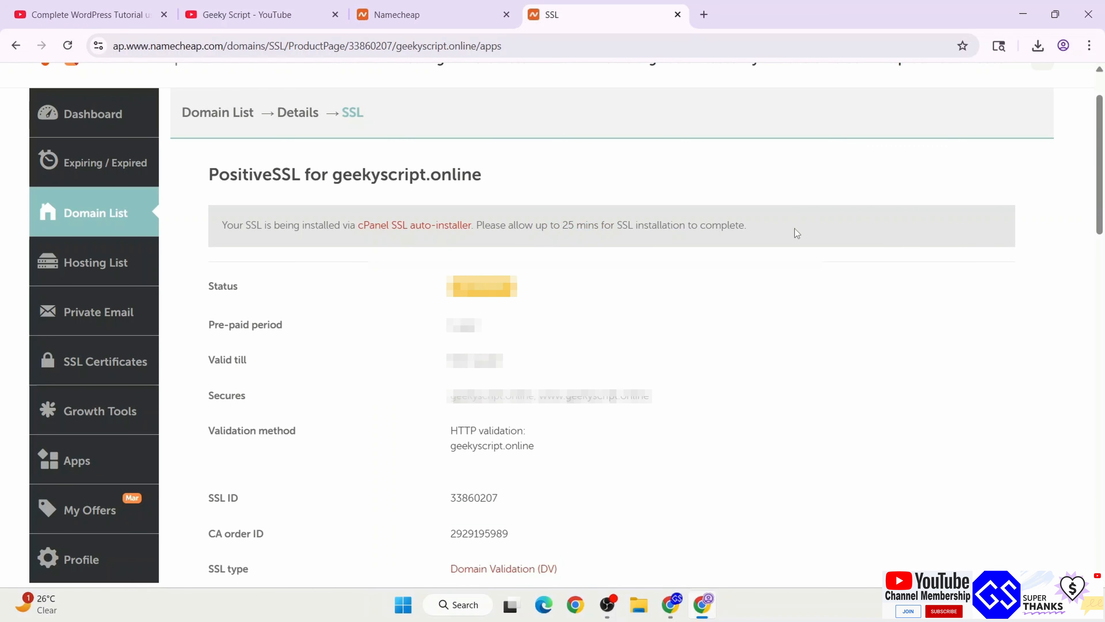
View the CSR code details, confirming activation was initiated and the status is IN PROGRESS
scroll(795, 228, down, 5)
click(474, 425)
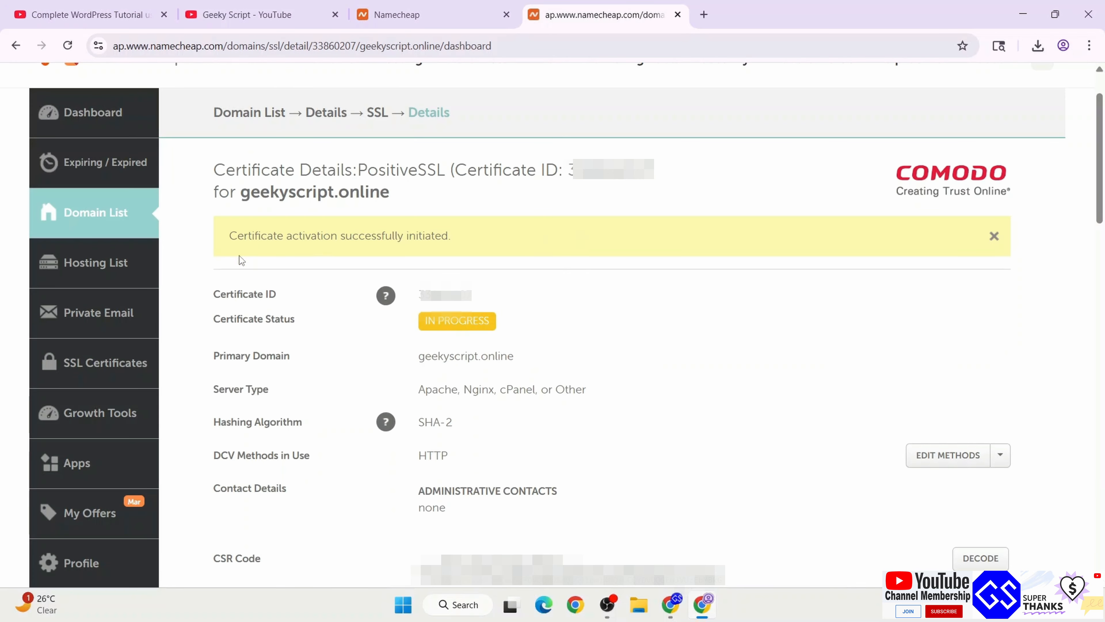
drag(238, 235, 635, 237)
click(525, 239)
drag(426, 321, 752, 323)
click(642, 307)
ctrl+click(101, 263)
Launch cPanel for geekyscript.online and open the Softaculous WordPress installer
click(755, 16)
drag(199, 375, 320, 377)
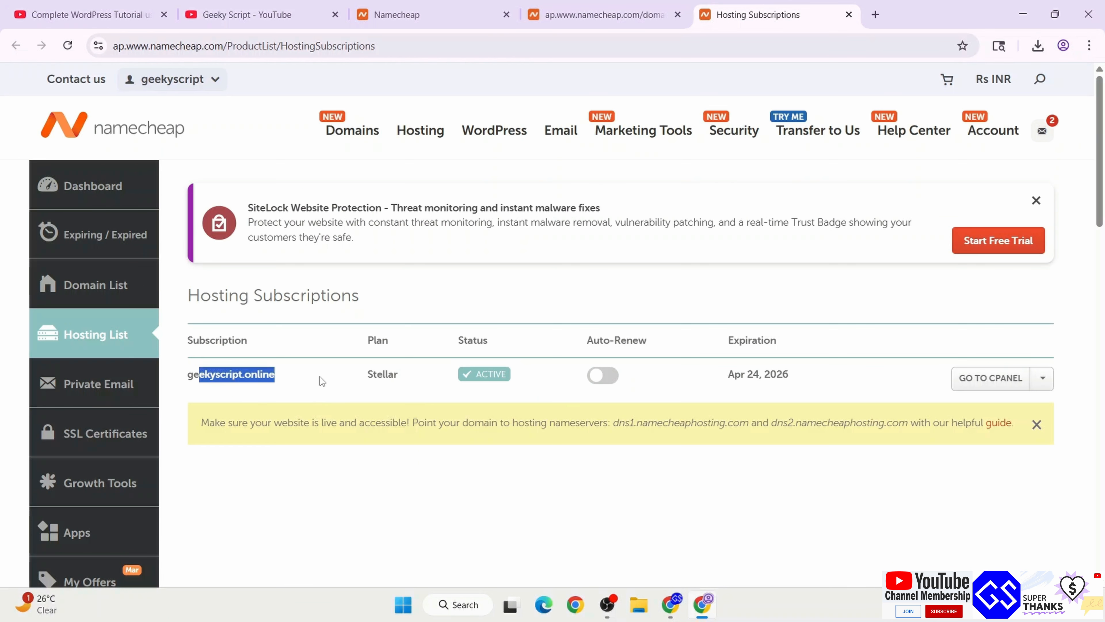
click(328, 377)
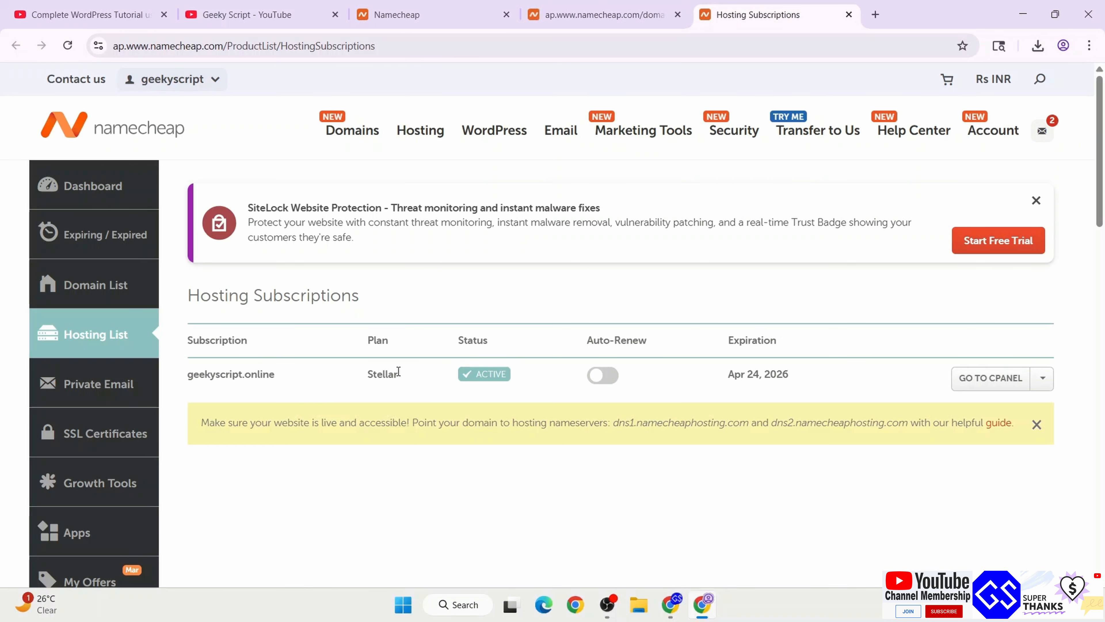
click(985, 379)
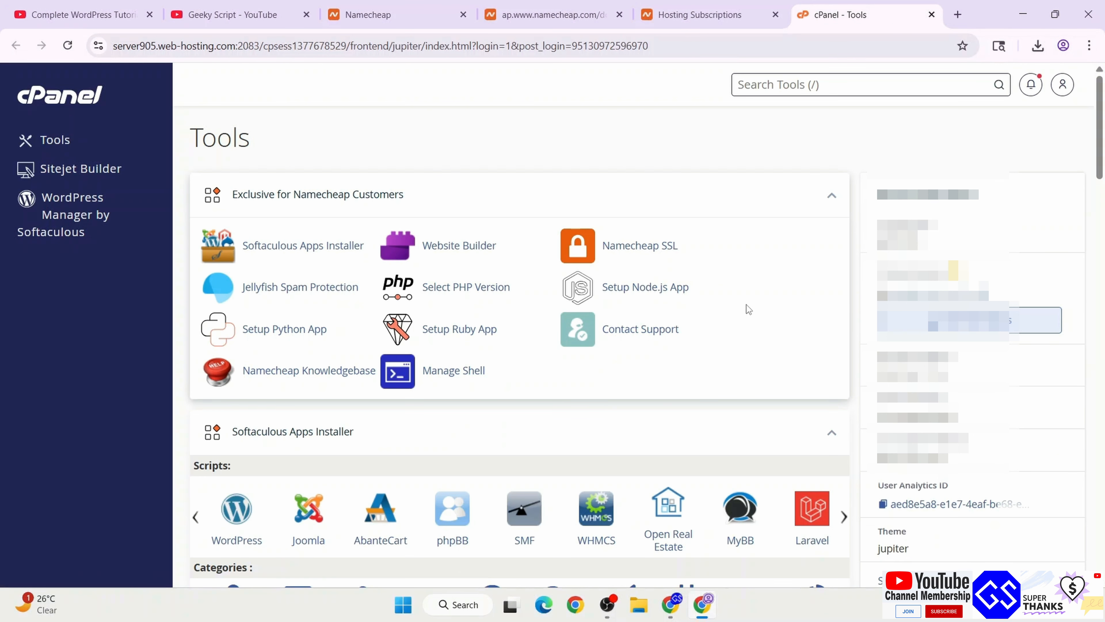
scroll(746, 304, down, 3)
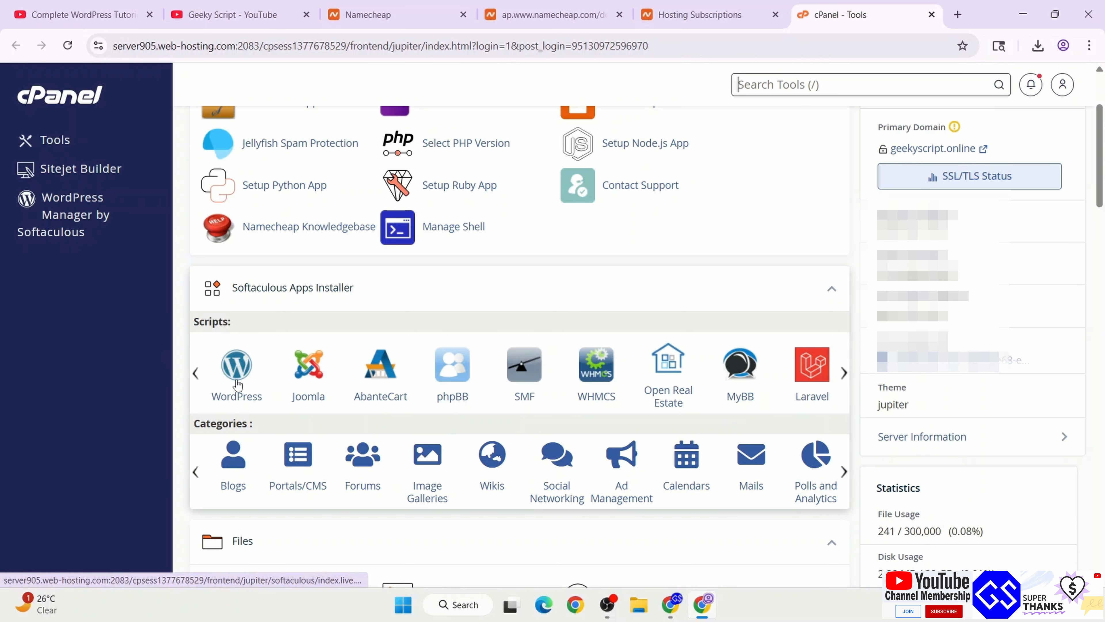
click(237, 384)
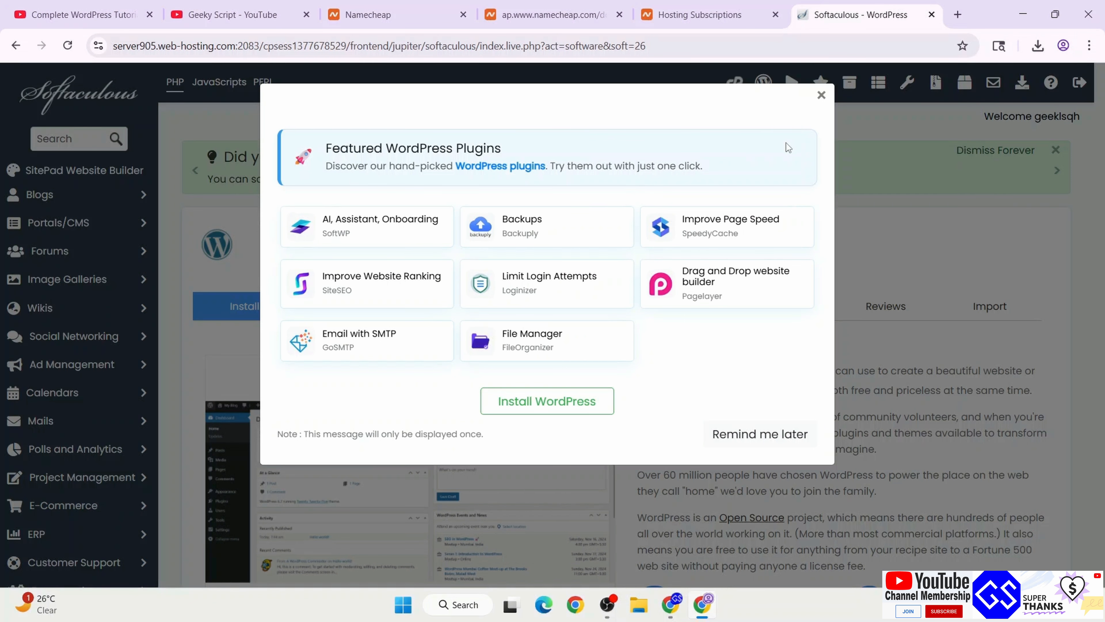
click(775, 436)
scroll(672, 357, down, 3)
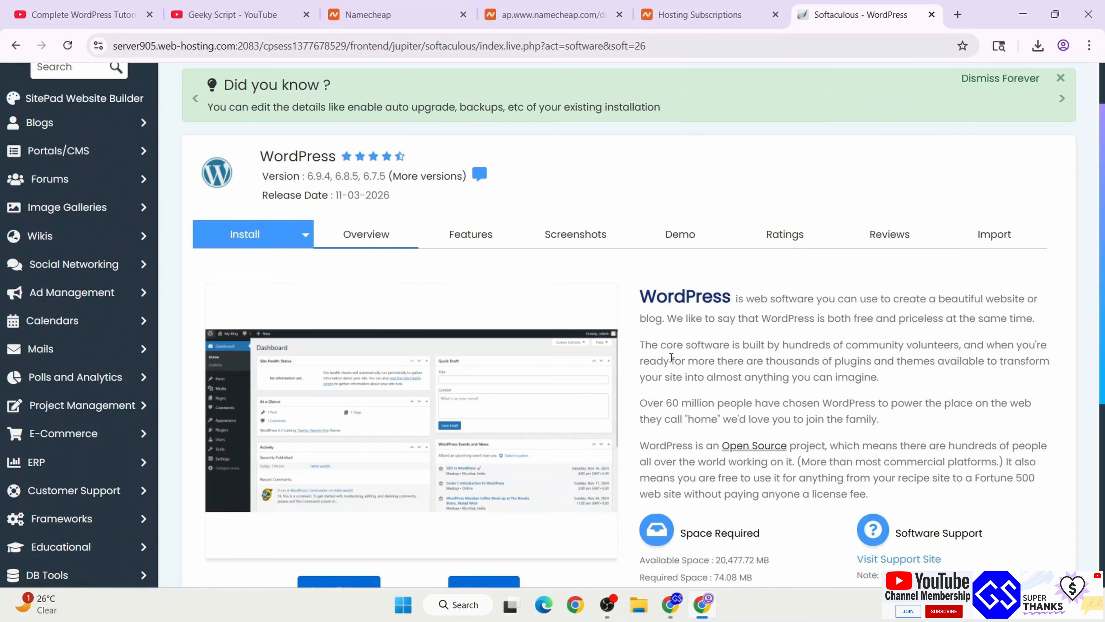
scroll(670, 358, down, 2)
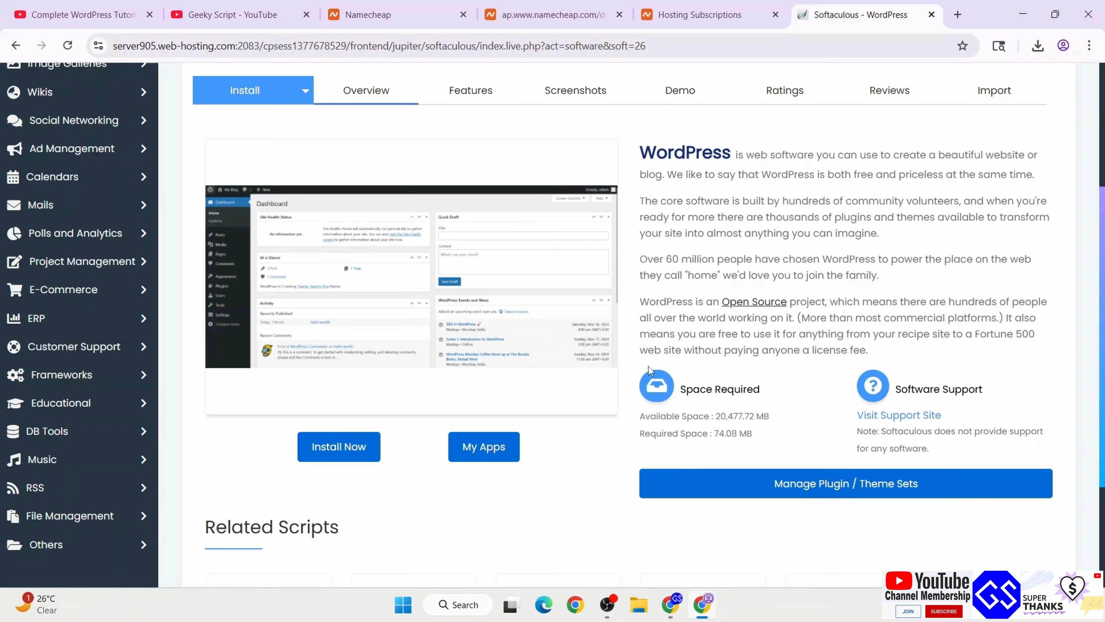
click(344, 447)
scroll(464, 339, up, 5)
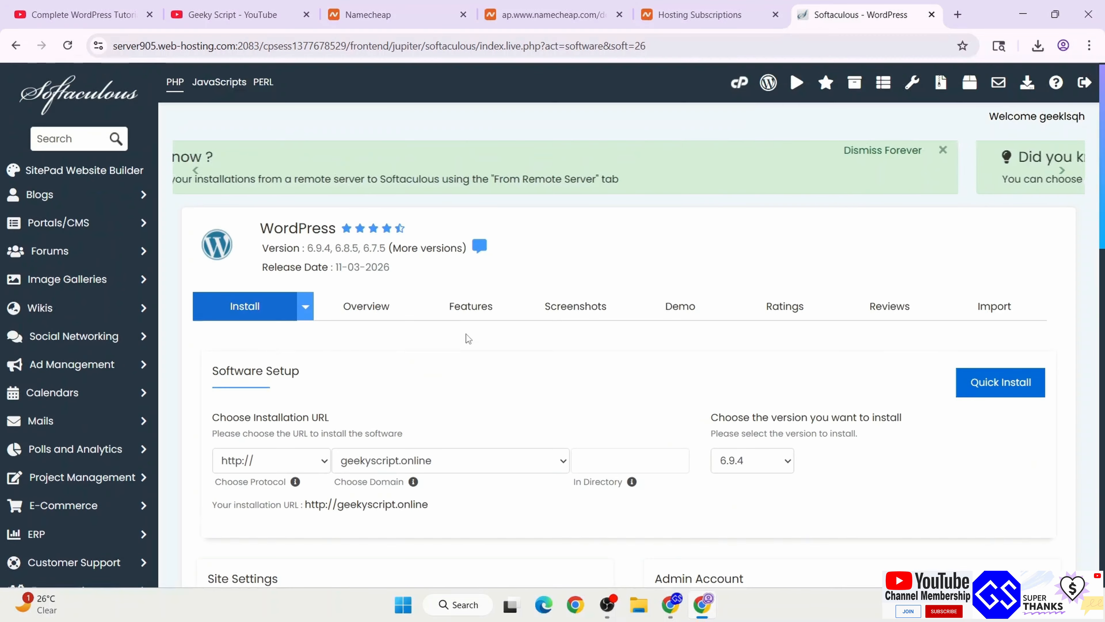
scroll(656, 387, down, 3)
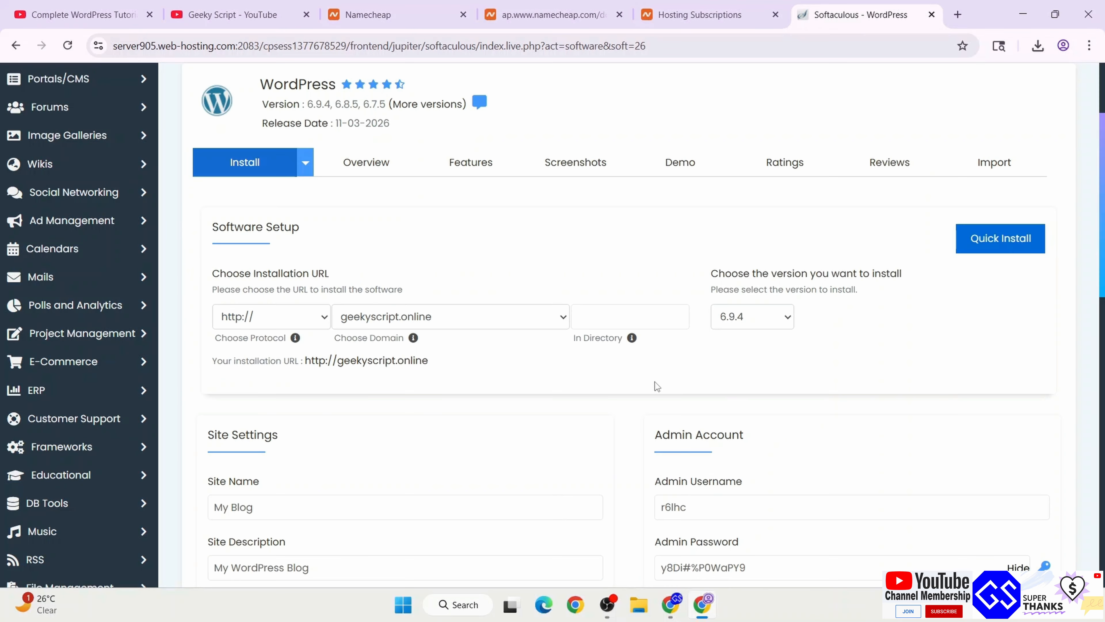
click(296, 316)
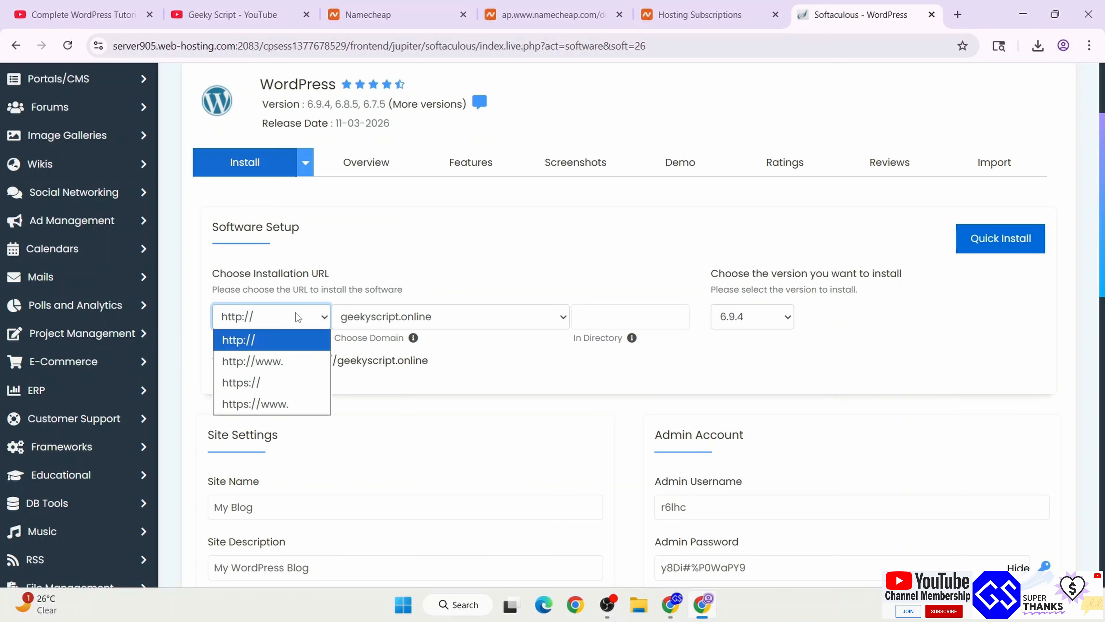
click(280, 379)
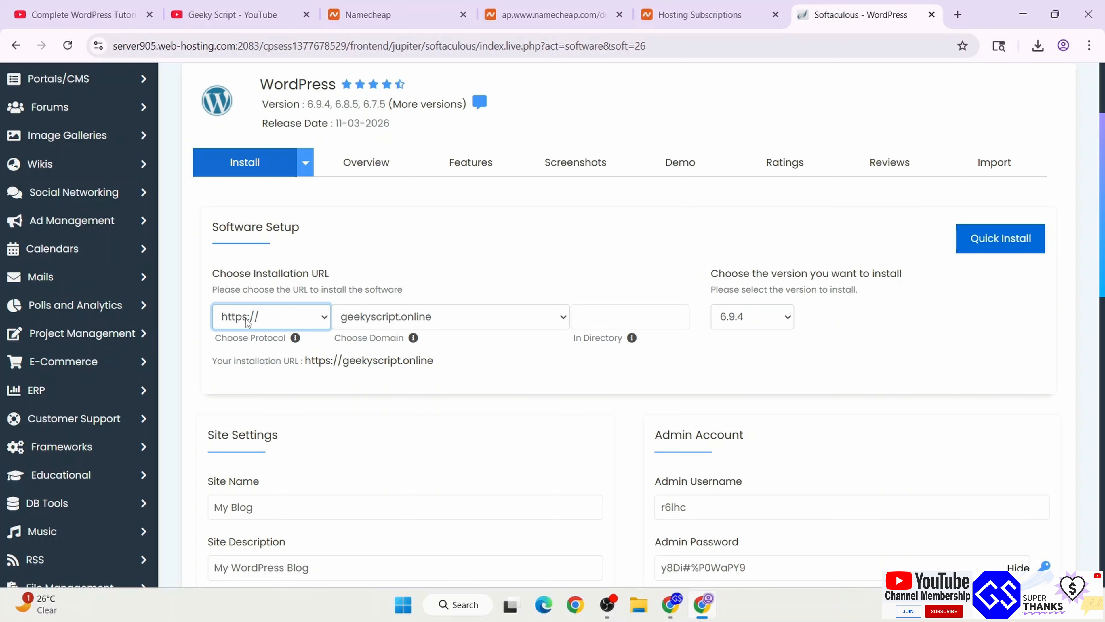
drag(220, 362, 436, 367)
click(437, 368)
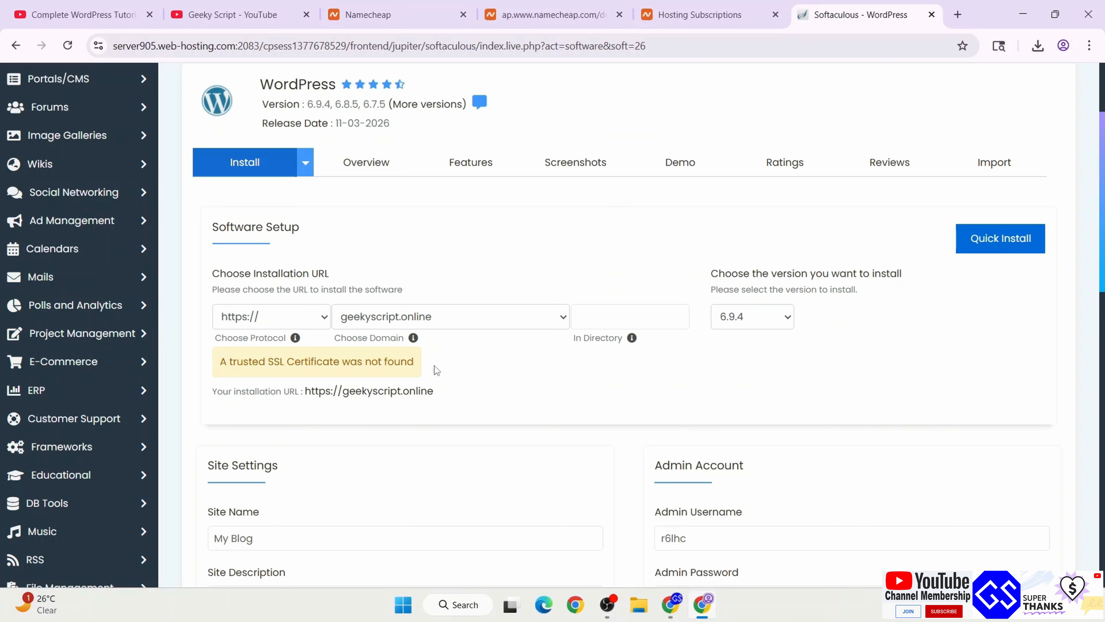
click(549, 14)
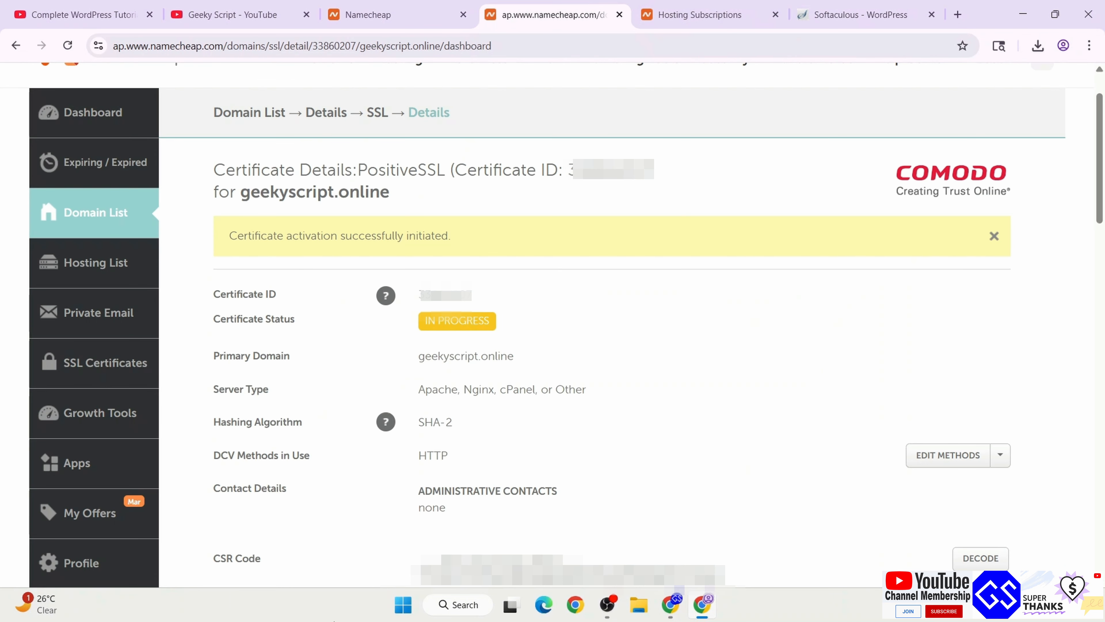
drag(247, 238, 485, 240)
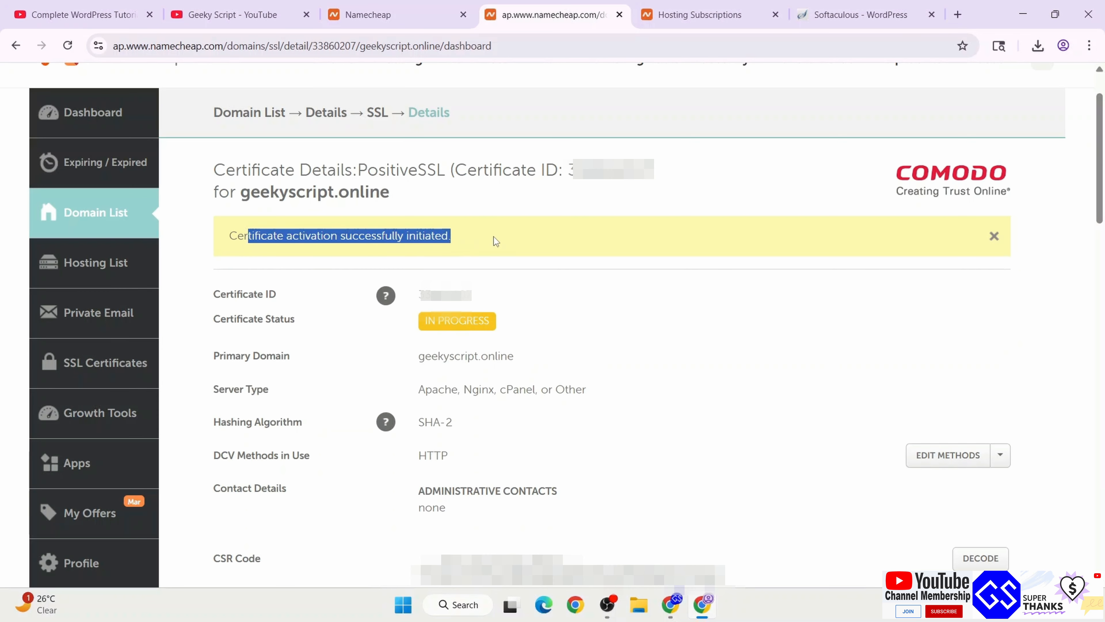
click(503, 239)
drag(430, 326, 548, 321)
click(548, 321)
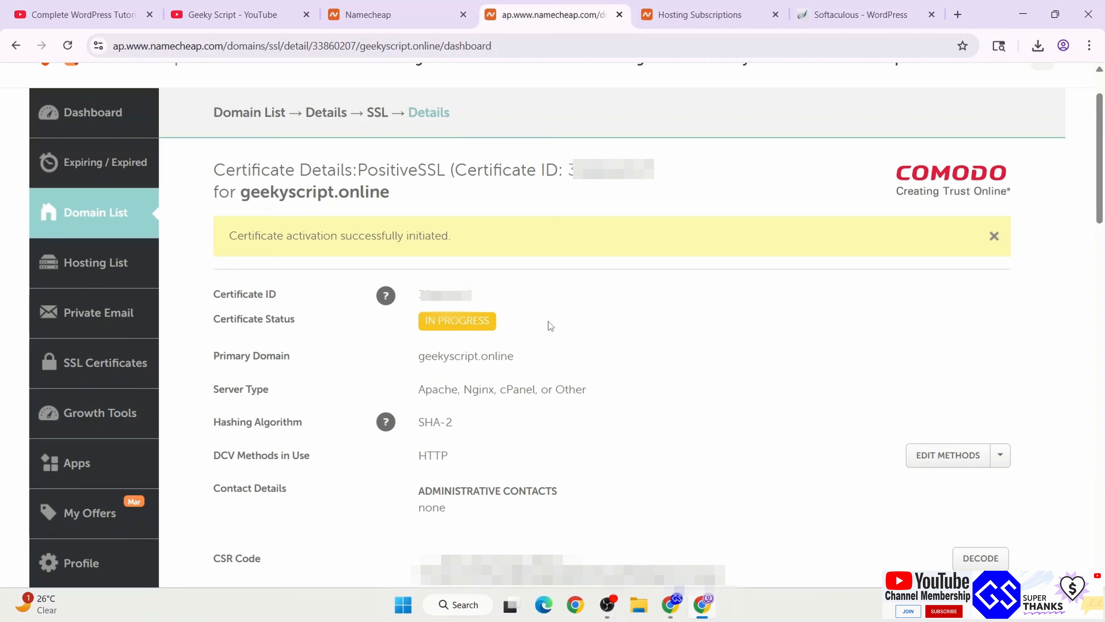
drag(594, 175, 357, 170)
click(757, 6)
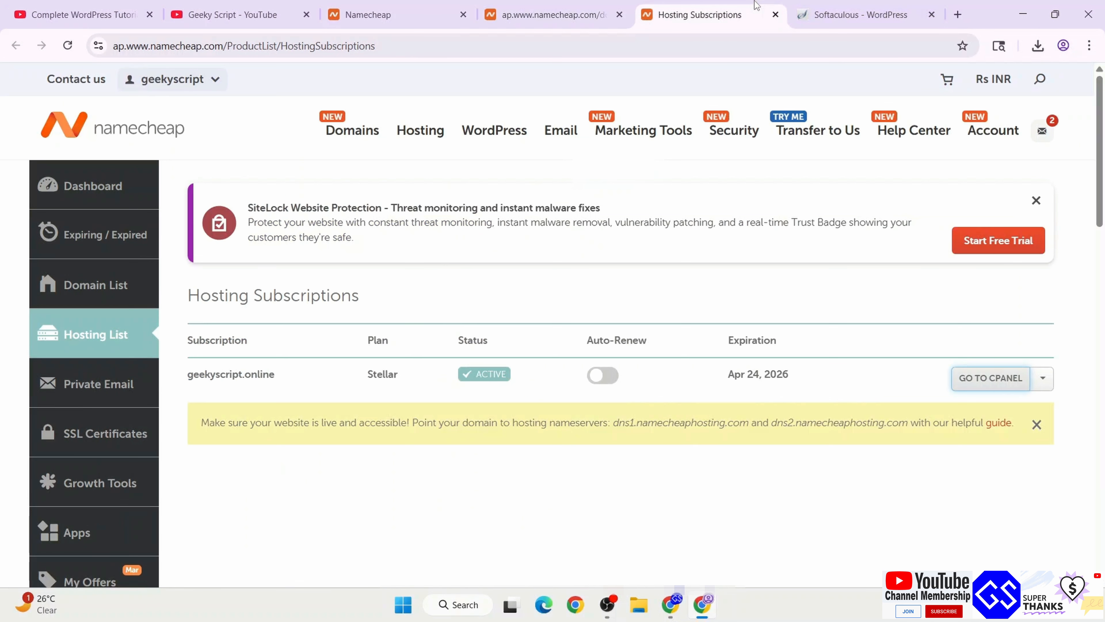
click(836, 12)
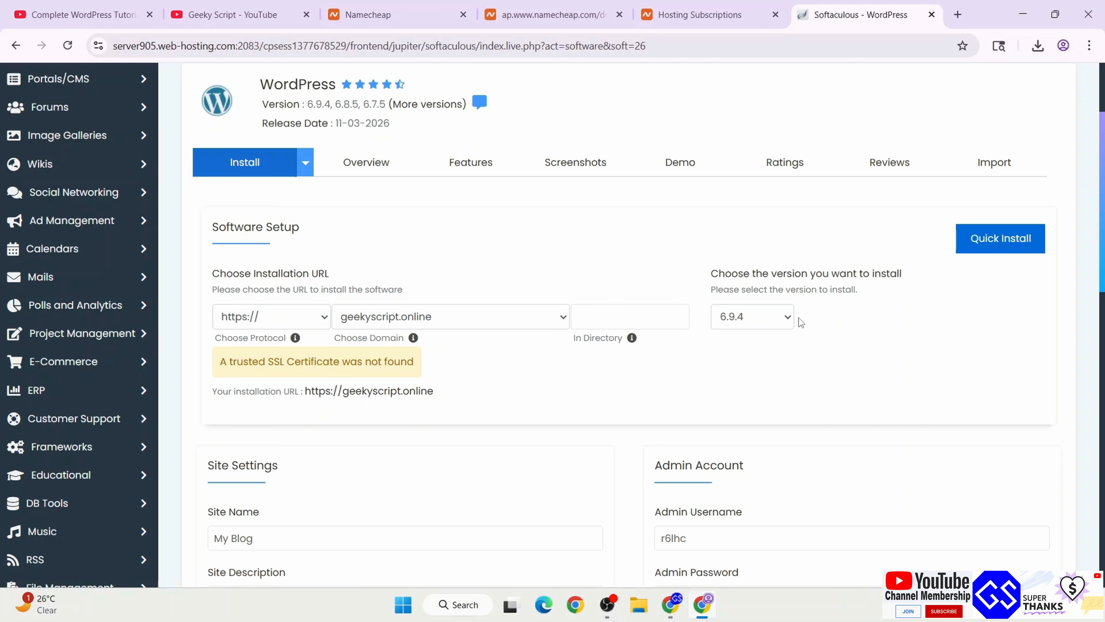
Leave WordPress at version 6.9.4 and replace Site Name 'My Blog' with 'Geeky Script'
click(788, 316)
click(789, 316)
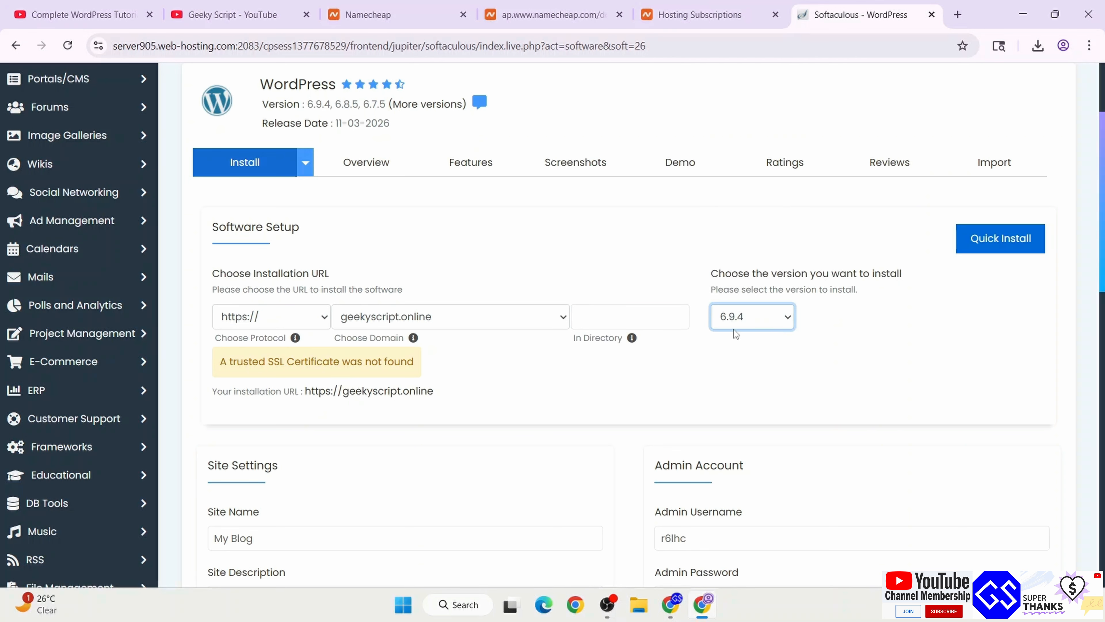
scroll(858, 351, down, 5)
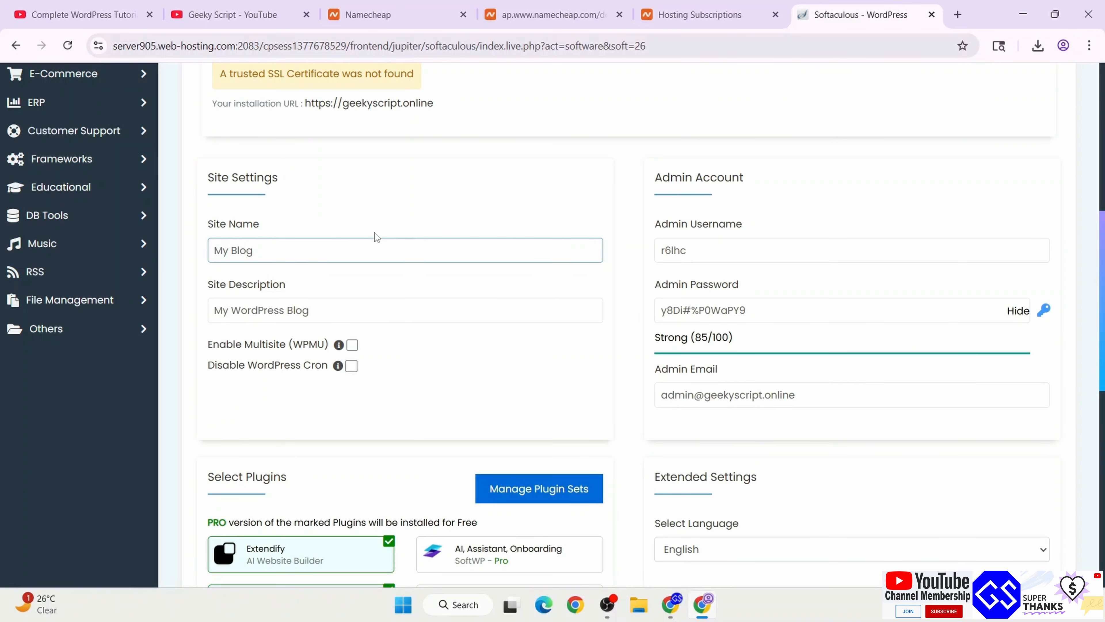
drag(368, 250, 54, 217)
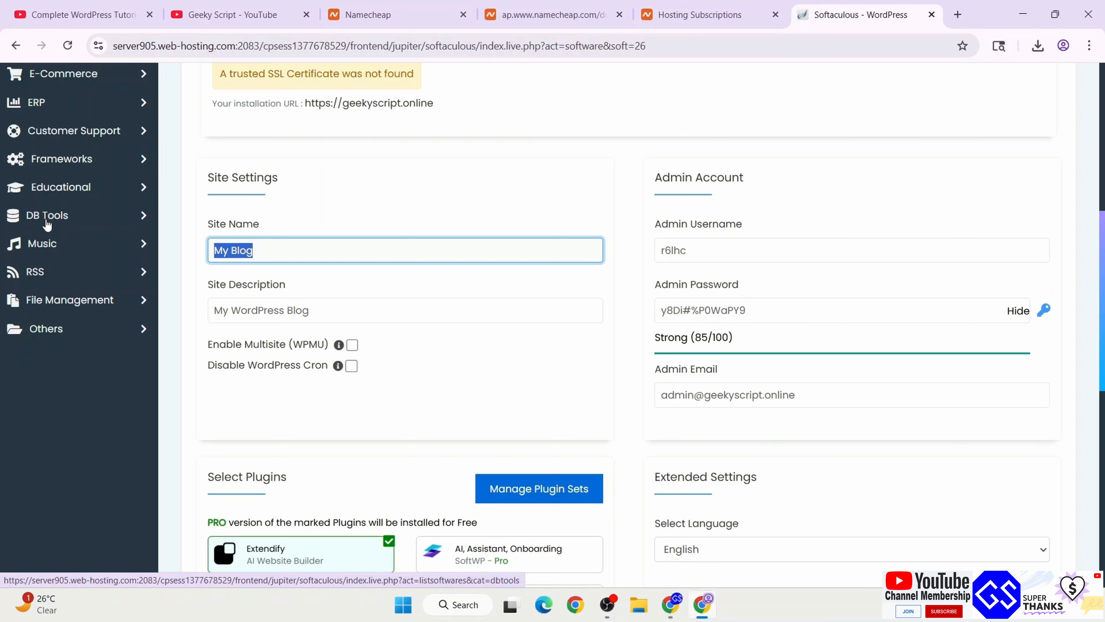
text(Geeky Script)
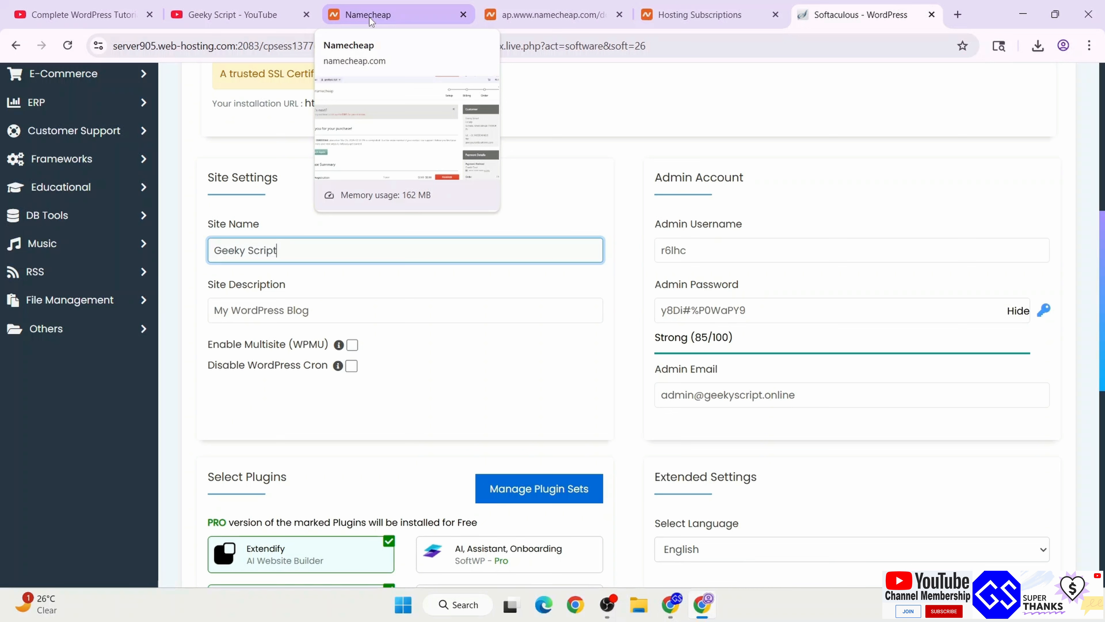
Load geekyscript.com in a new tab to check its tagline, then return to the form
click(957, 14)
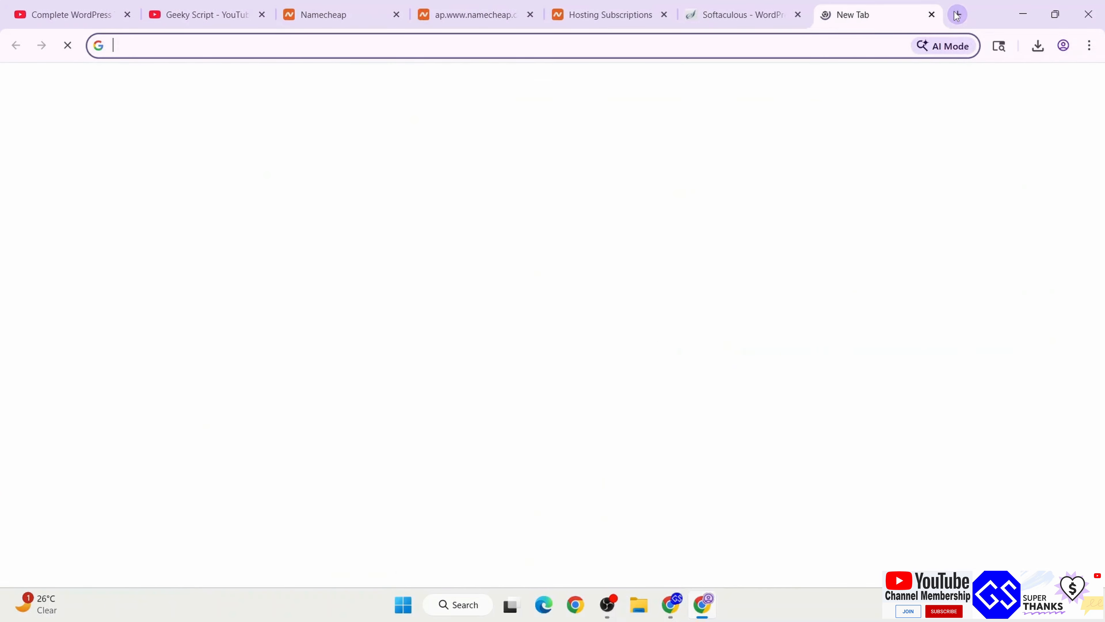
text(geekyscript.com/namecheap)
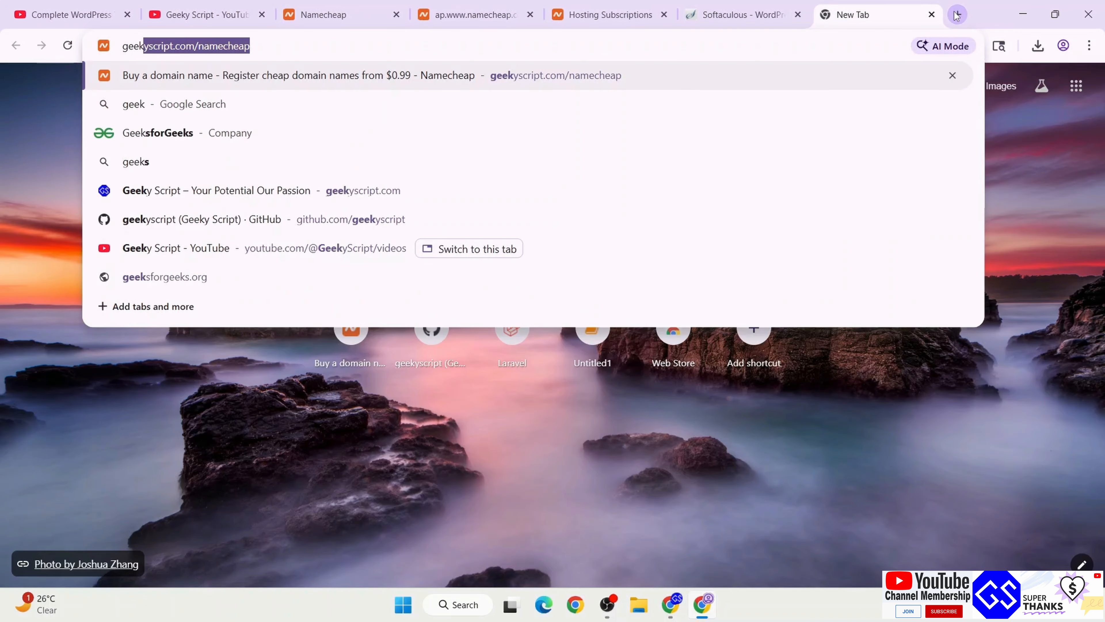
key(Return)
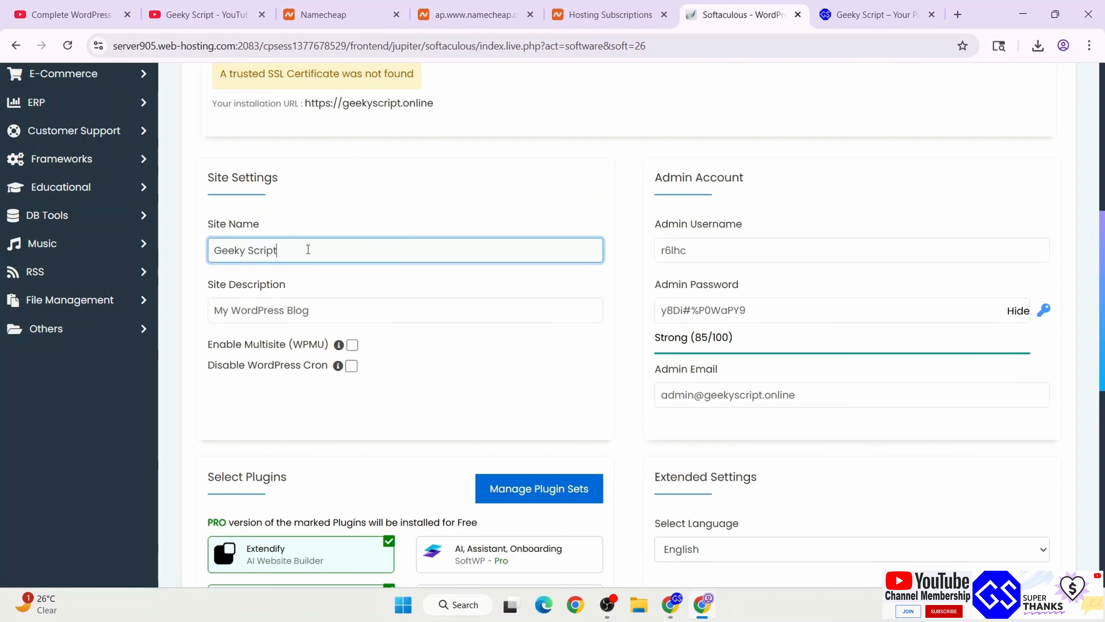
click(296, 310)
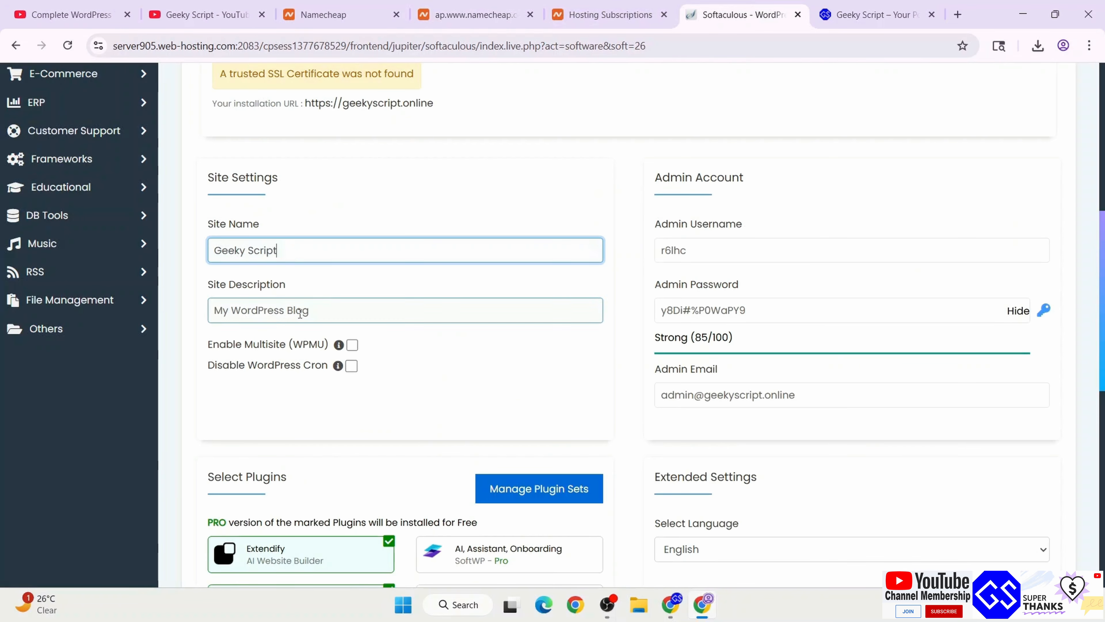
Set description 'Your Potential Our Passion', a custom admin username, and a strong admin password
drag(384, 316, 21, 294)
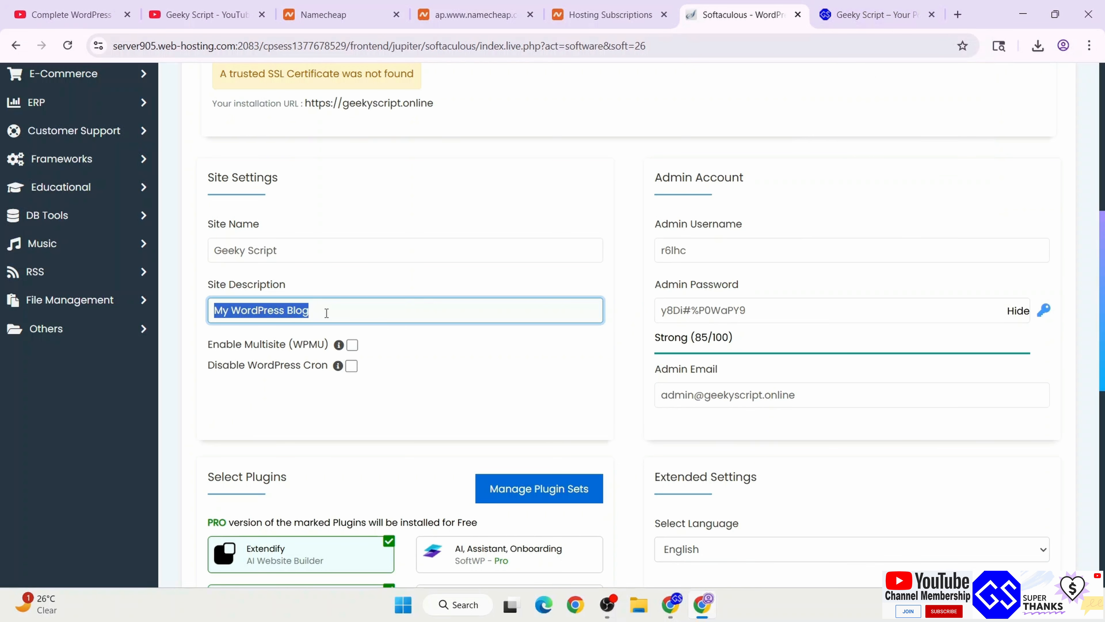
text(Your Potential Our Passion)
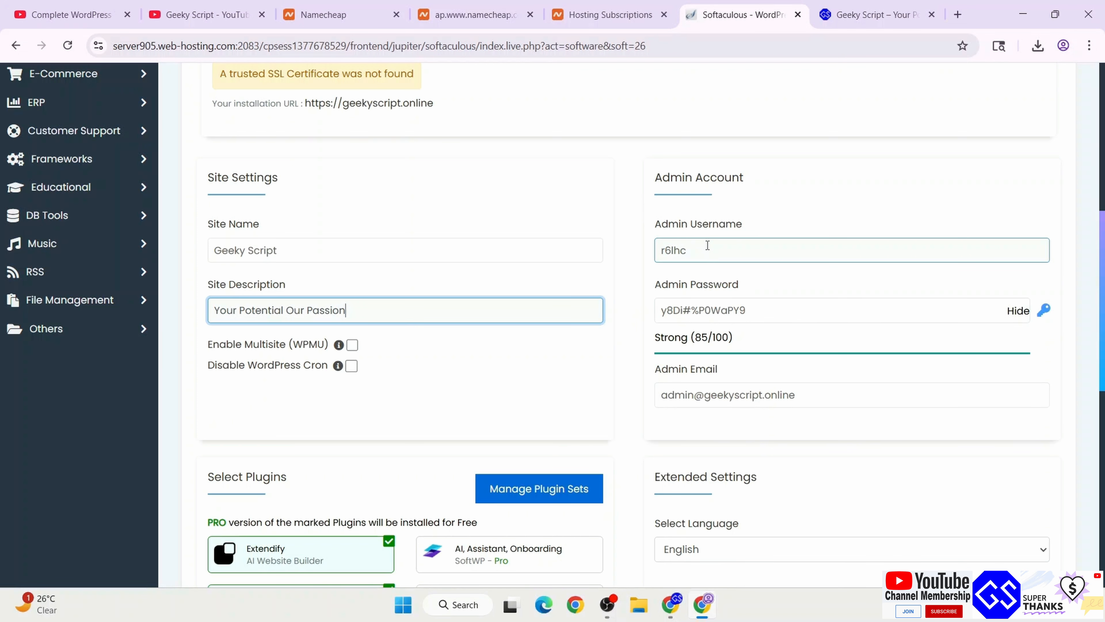
drag(723, 250, 618, 251)
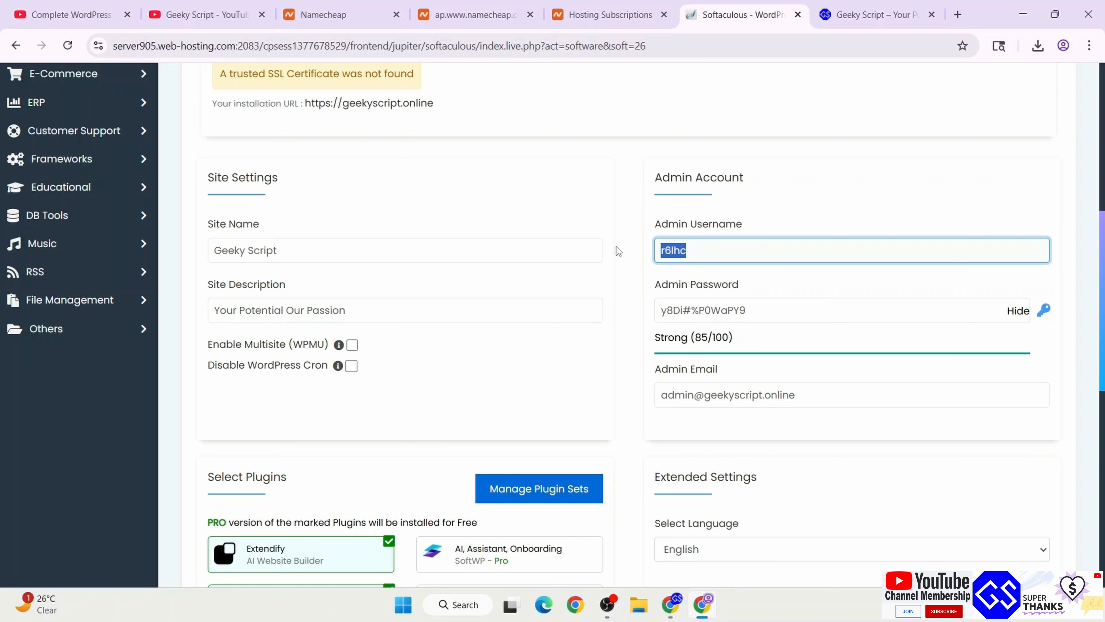
text(geeky)
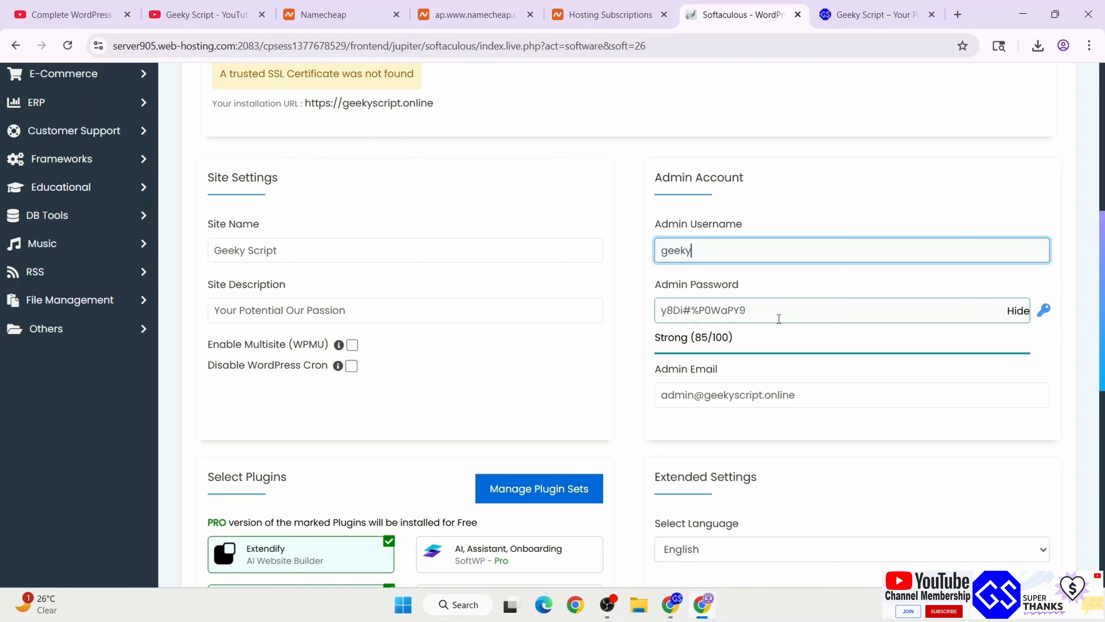
drag(785, 310, 556, 302)
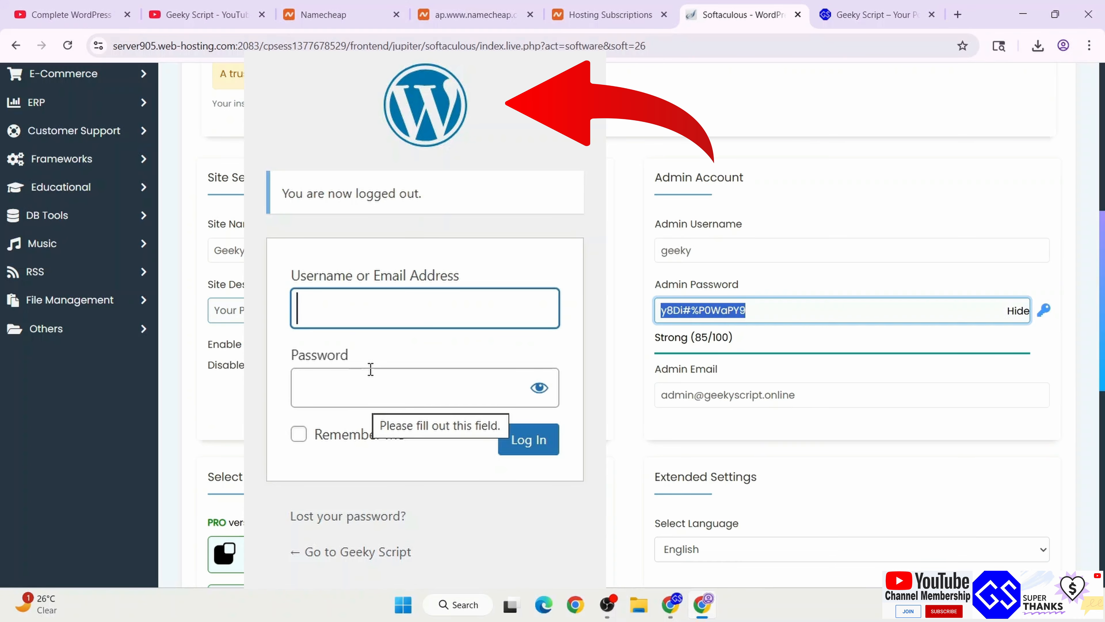
text(•••••)
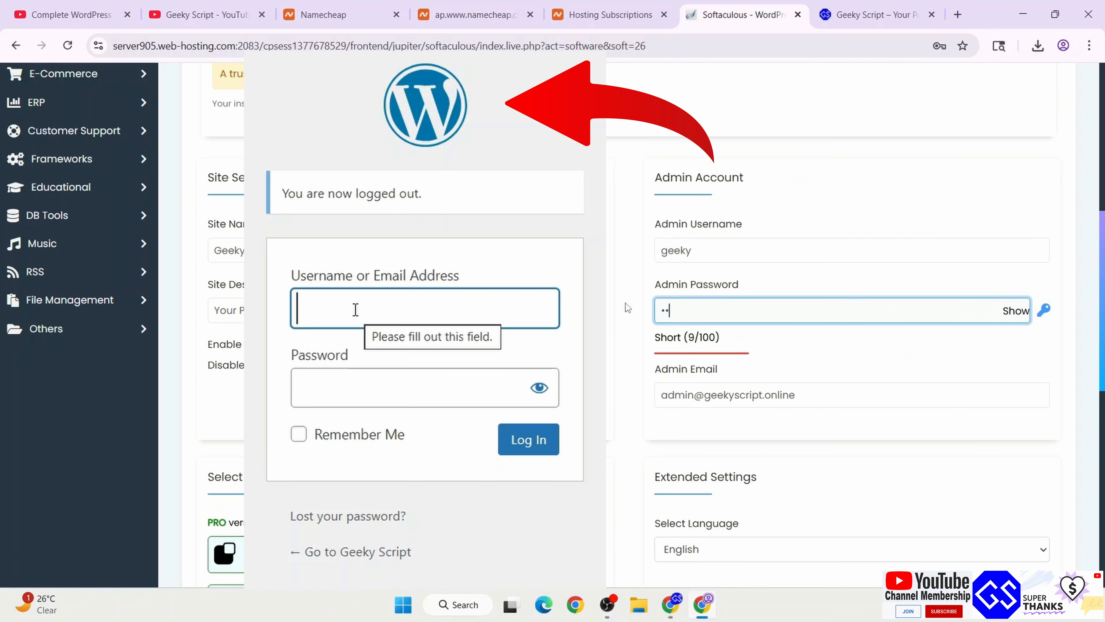
text(•••••••••)
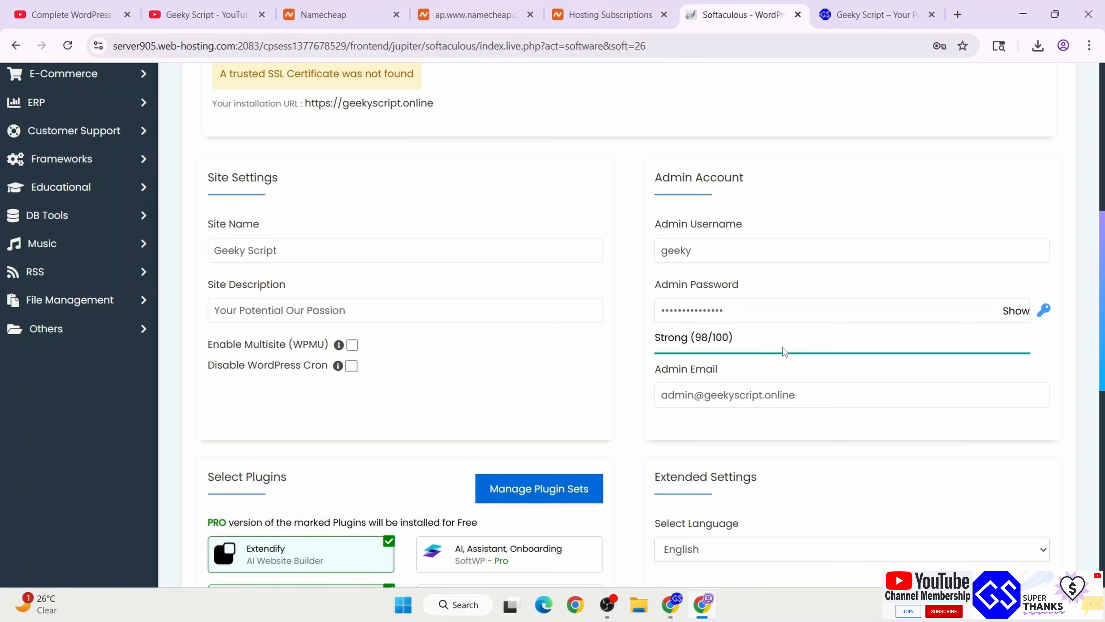
click(662, 251)
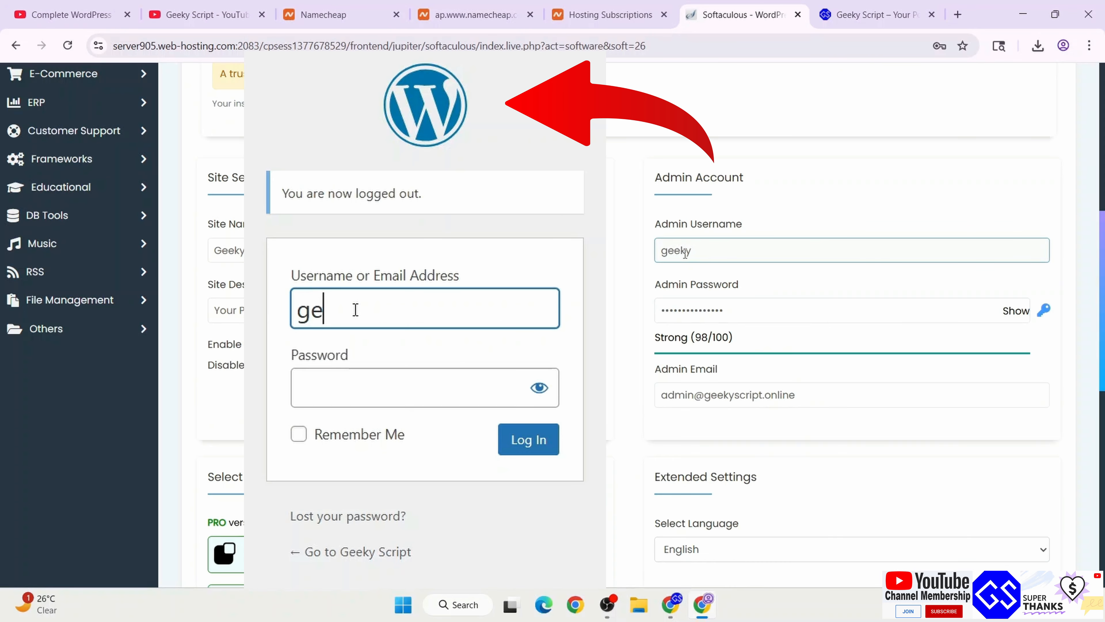
click(755, 306)
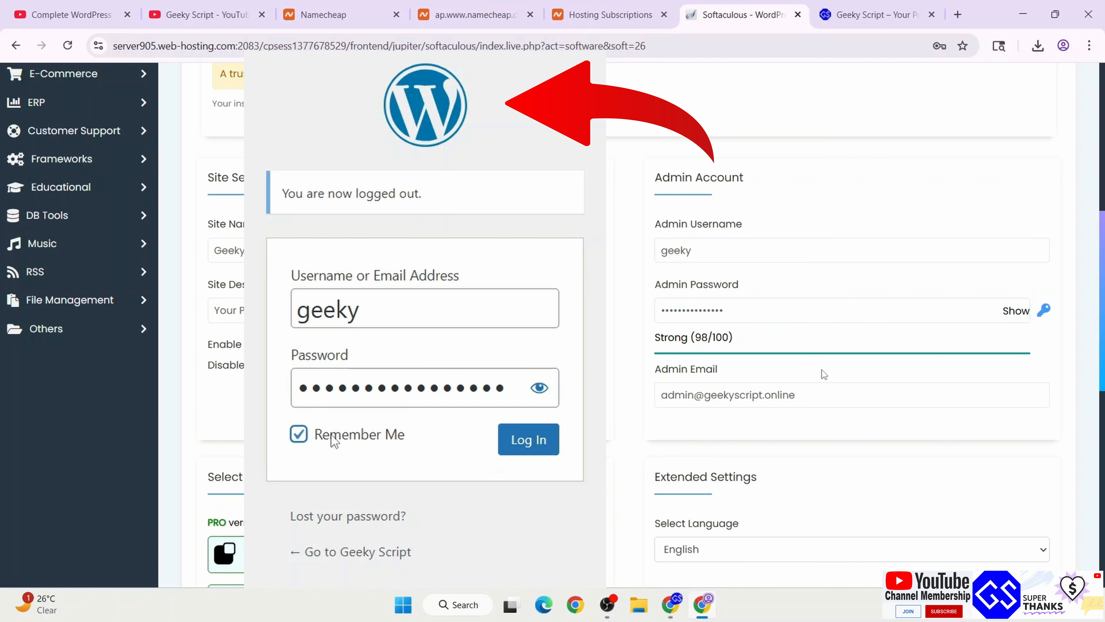
Deselect the Extendify, Cookie Consent Banner and Limit Login Attempts plugins
scroll(823, 373, down, 7)
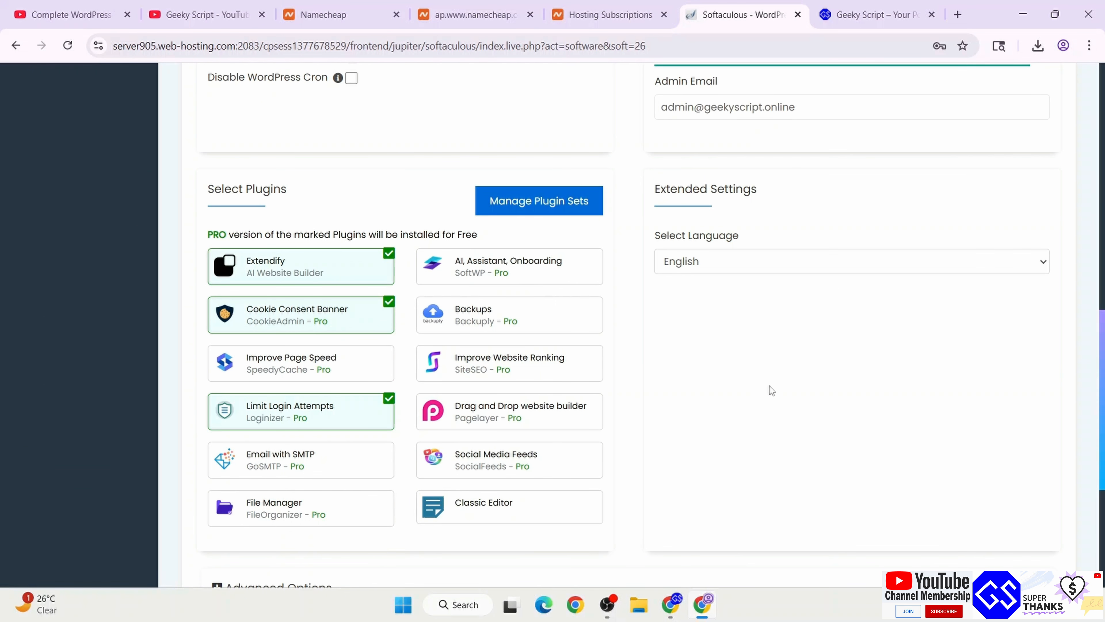
click(354, 263)
click(370, 317)
click(371, 420)
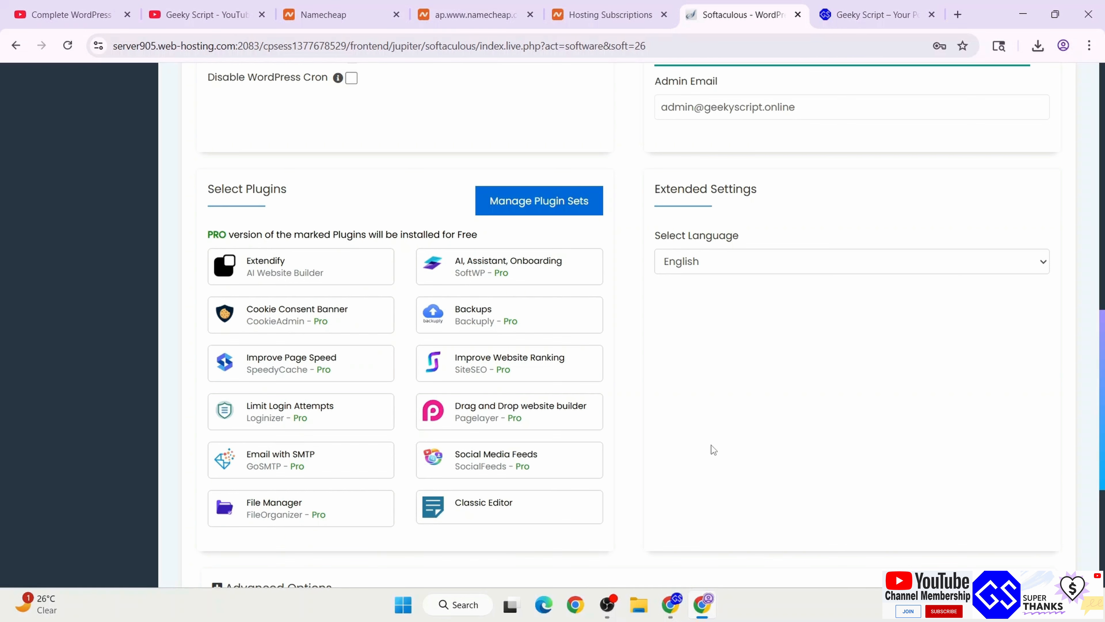
Under Advanced Options keep Default backup location, schedule monthly automated backups, and install
scroll(712, 445, down, 2)
scroll(796, 369, down, 4)
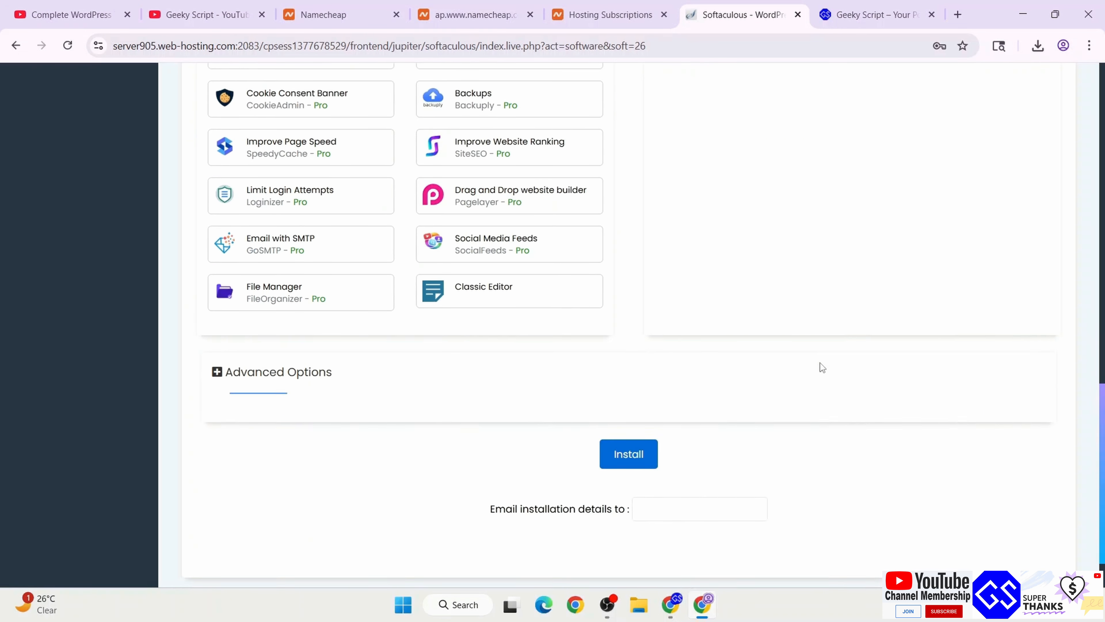
scroll(752, 288, down, 2)
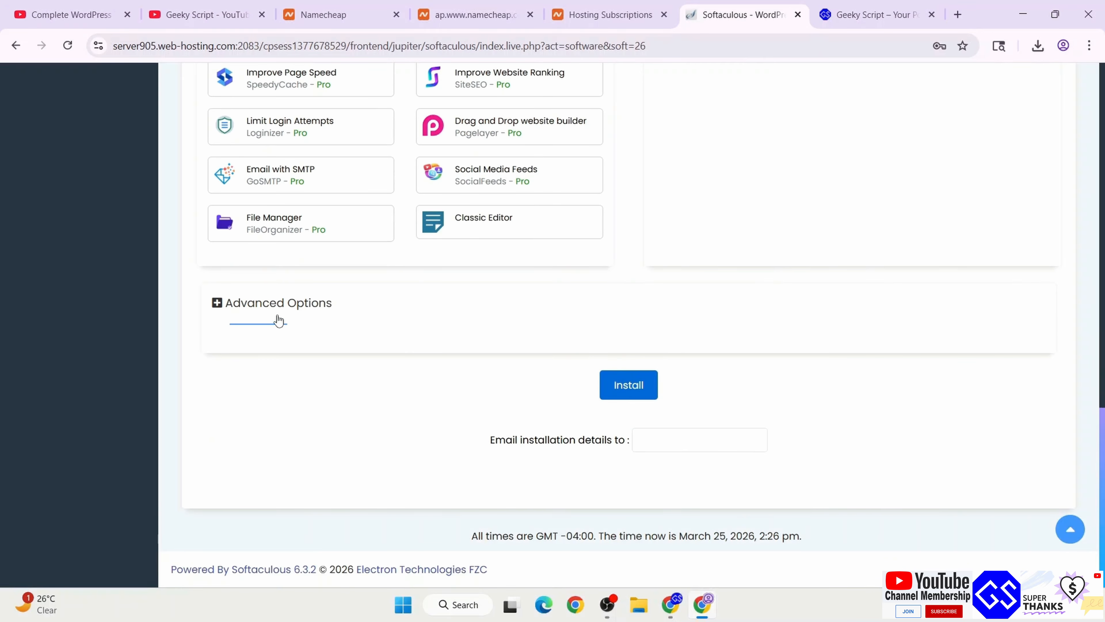
click(216, 304)
scroll(485, 322, down, 4)
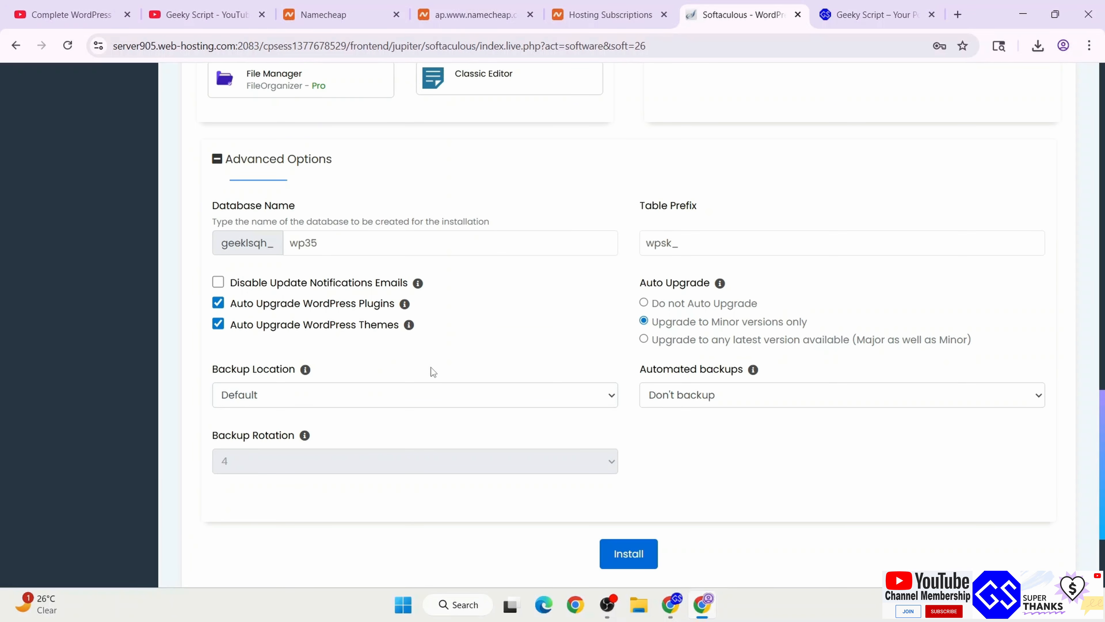
click(351, 404)
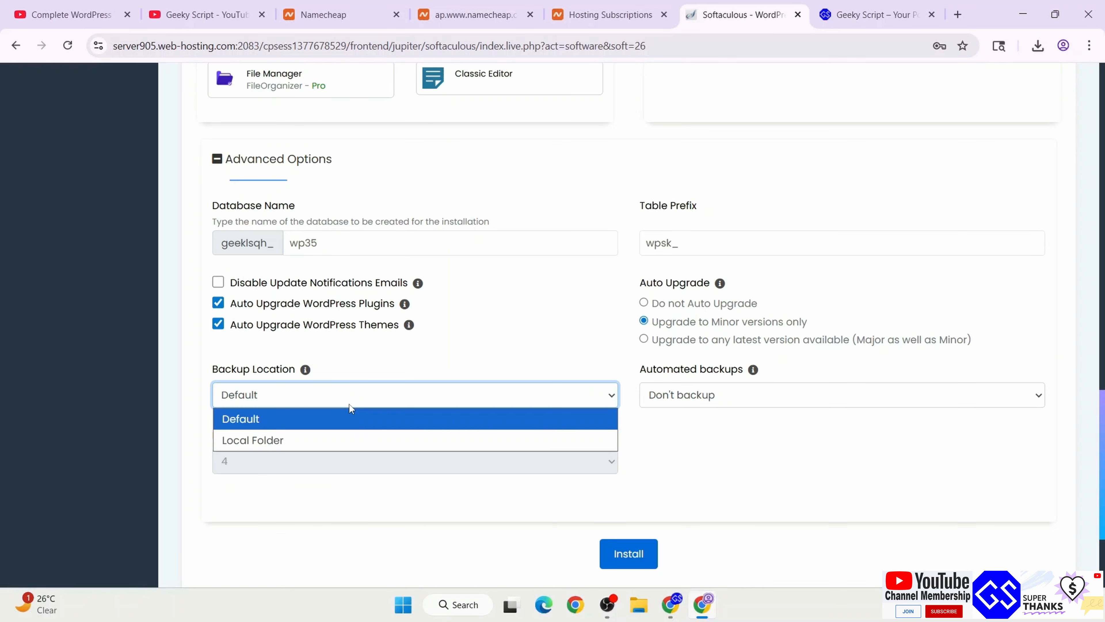
click(440, 362)
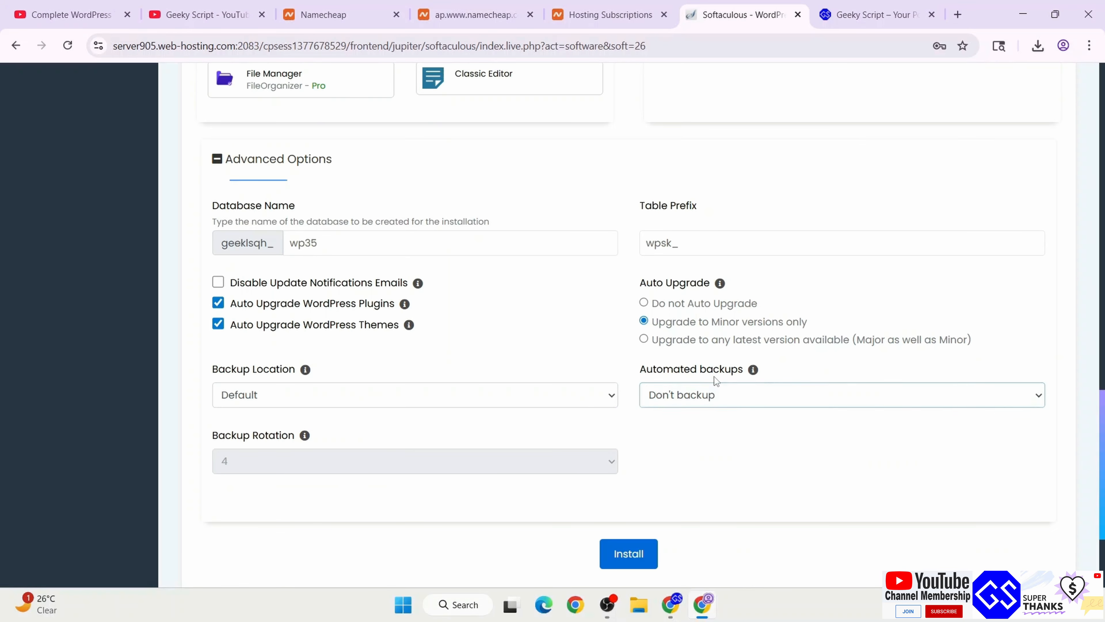
click(749, 397)
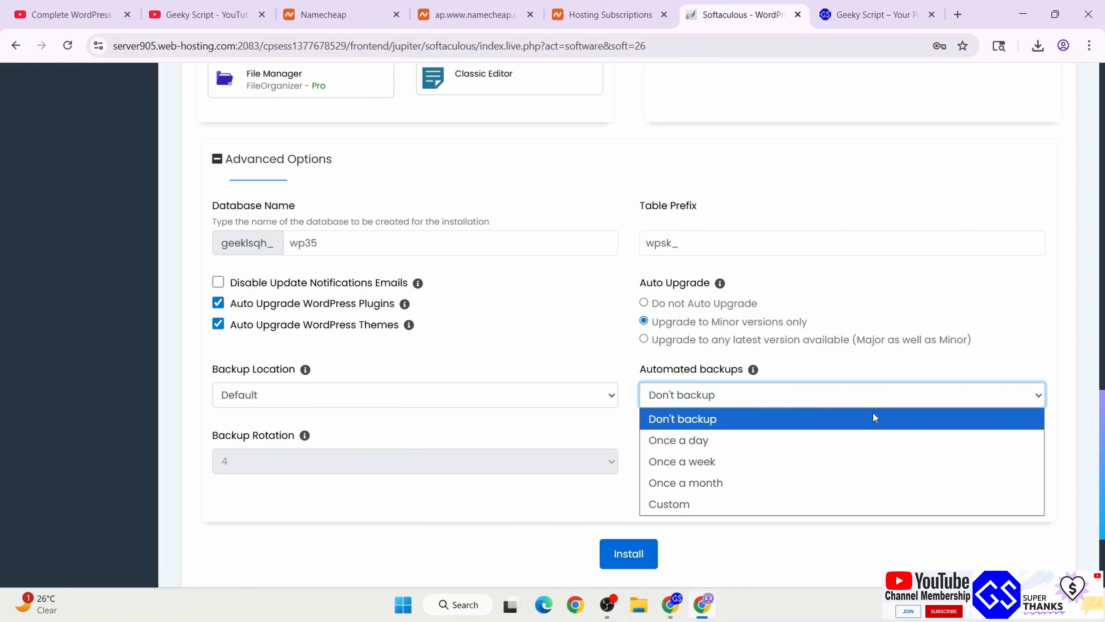
click(731, 476)
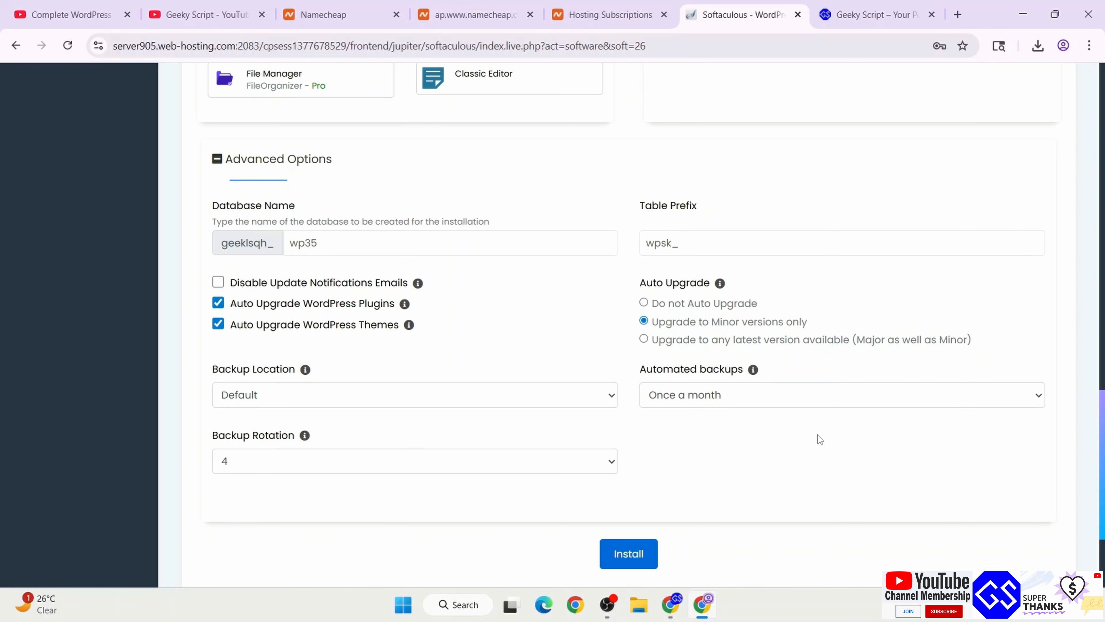
click(634, 557)
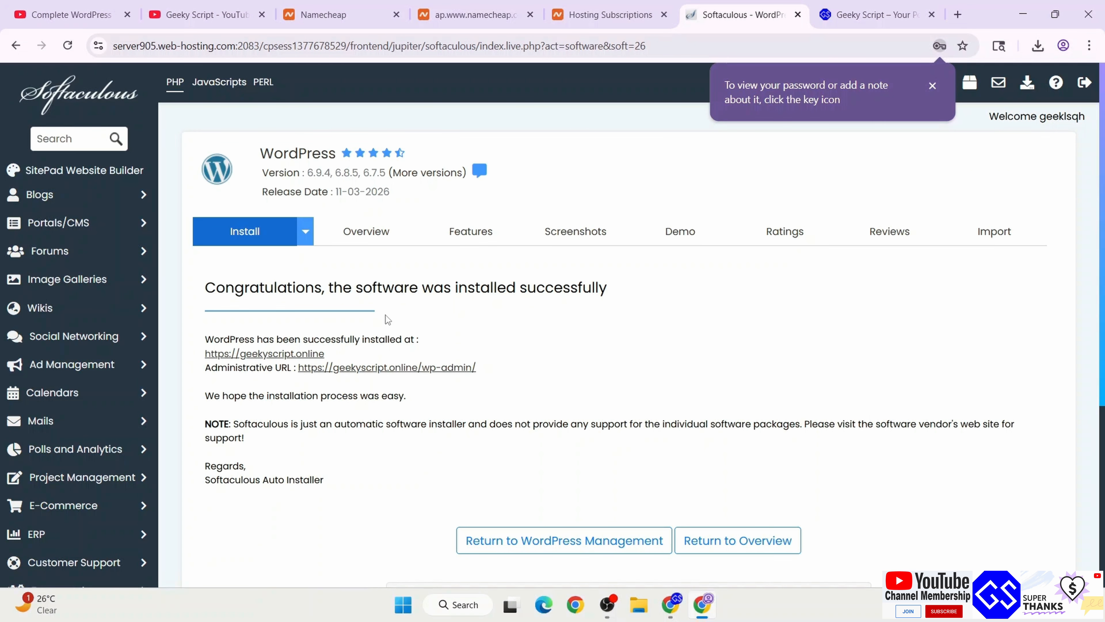
Reload the Namecheap certificate page to confirm PositiveSSL shows ISSUED, then return to Softaculous
scroll(690, 293, down, 2)
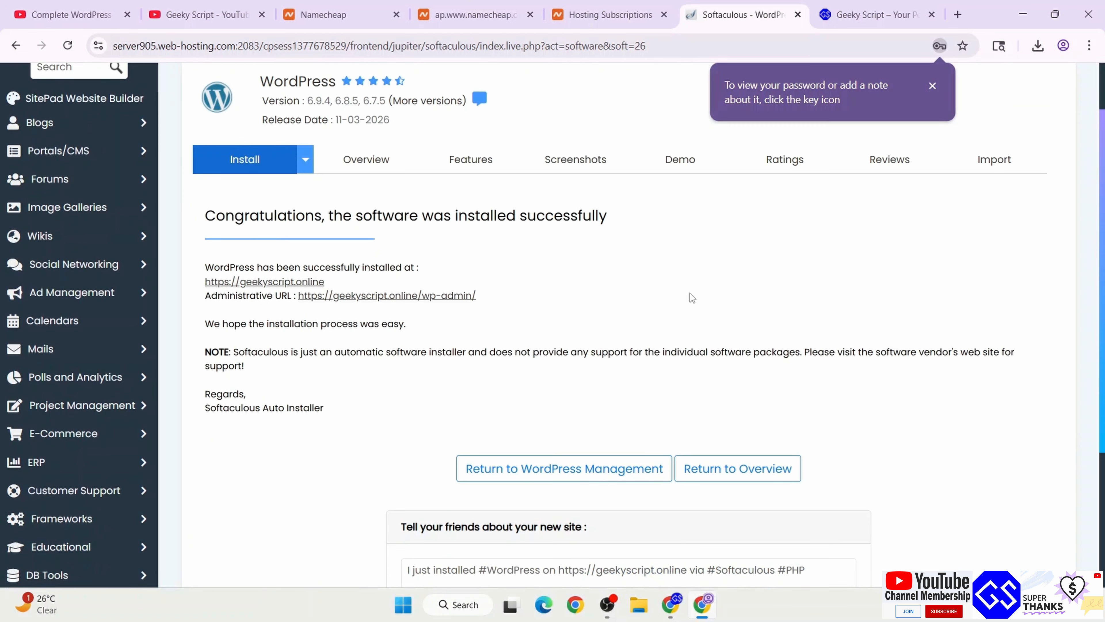
click(468, 13)
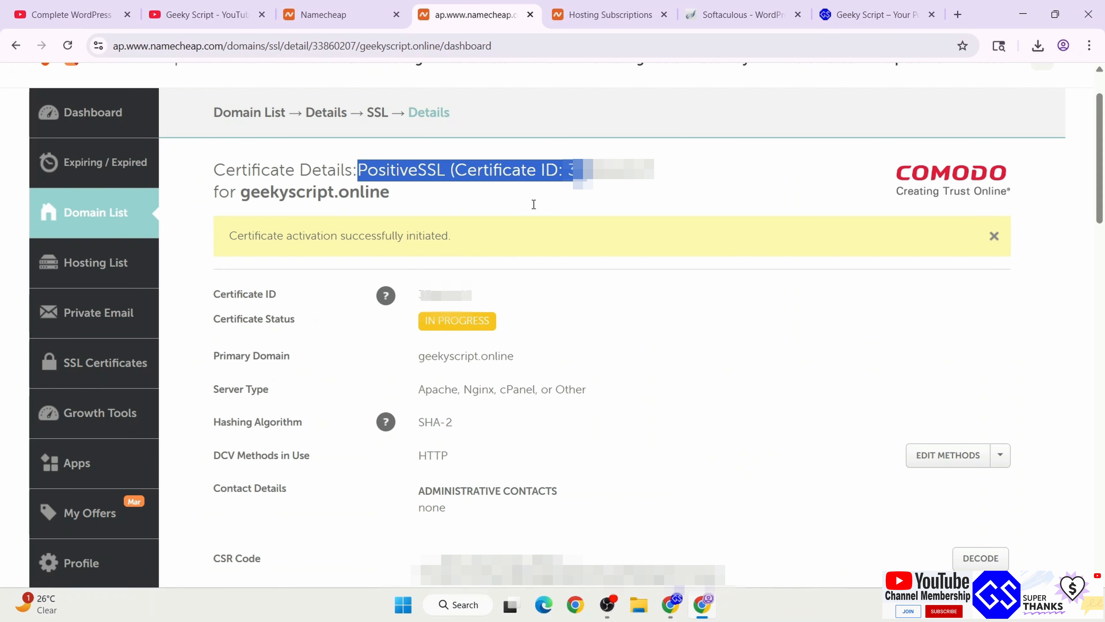
click(66, 46)
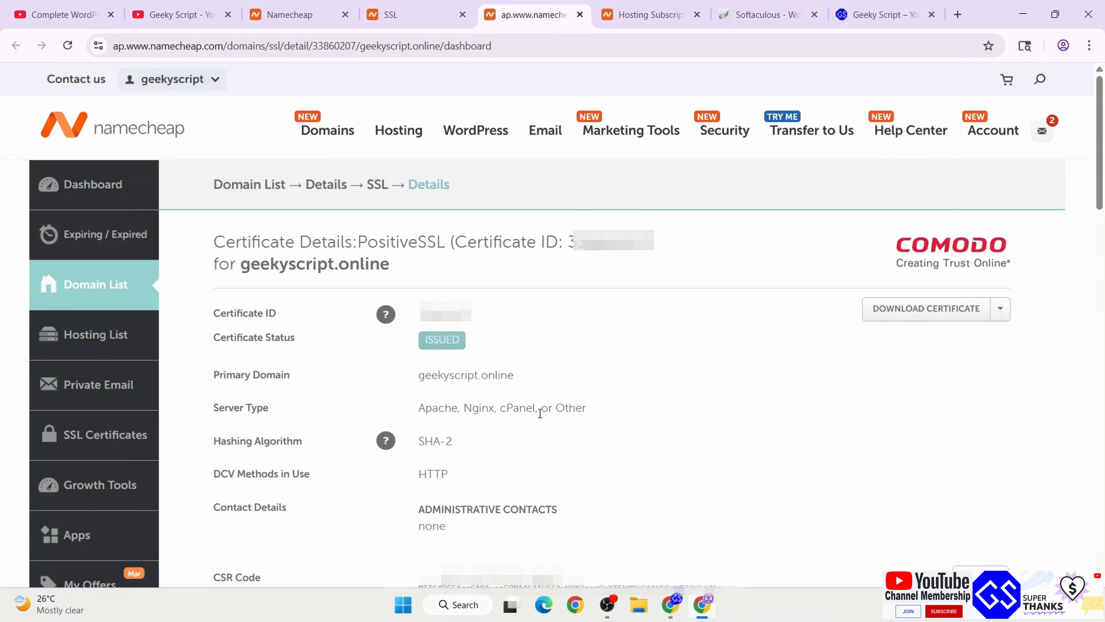
drag(261, 354, 523, 336)
click(547, 335)
click(766, 14)
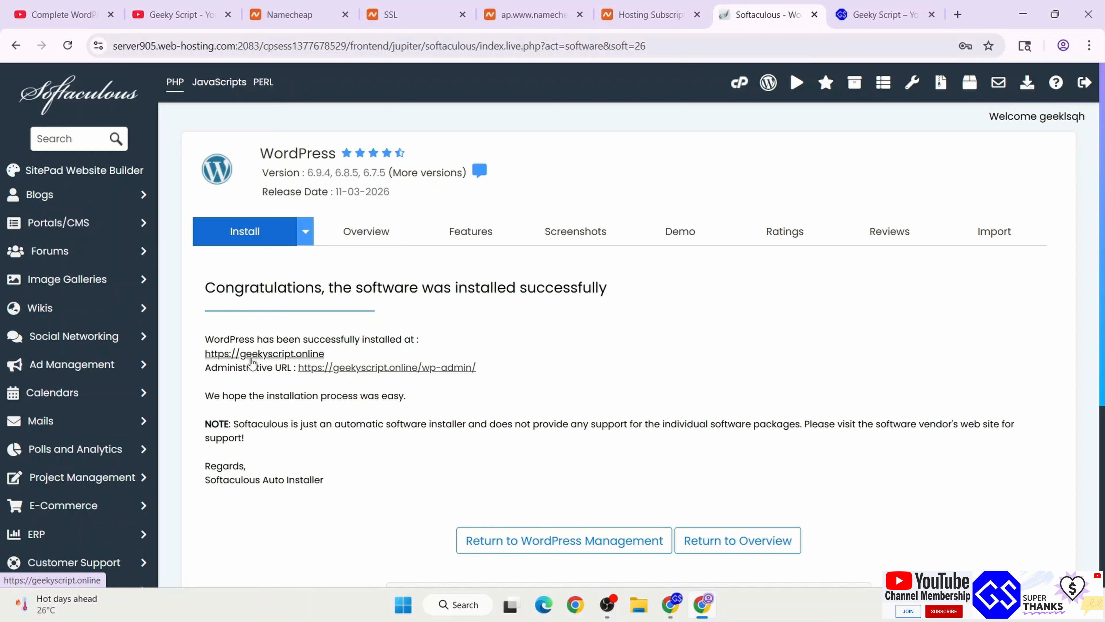
View the new geekyscript.online homepage with its sample Hello world! post
ctrl+click(303, 353)
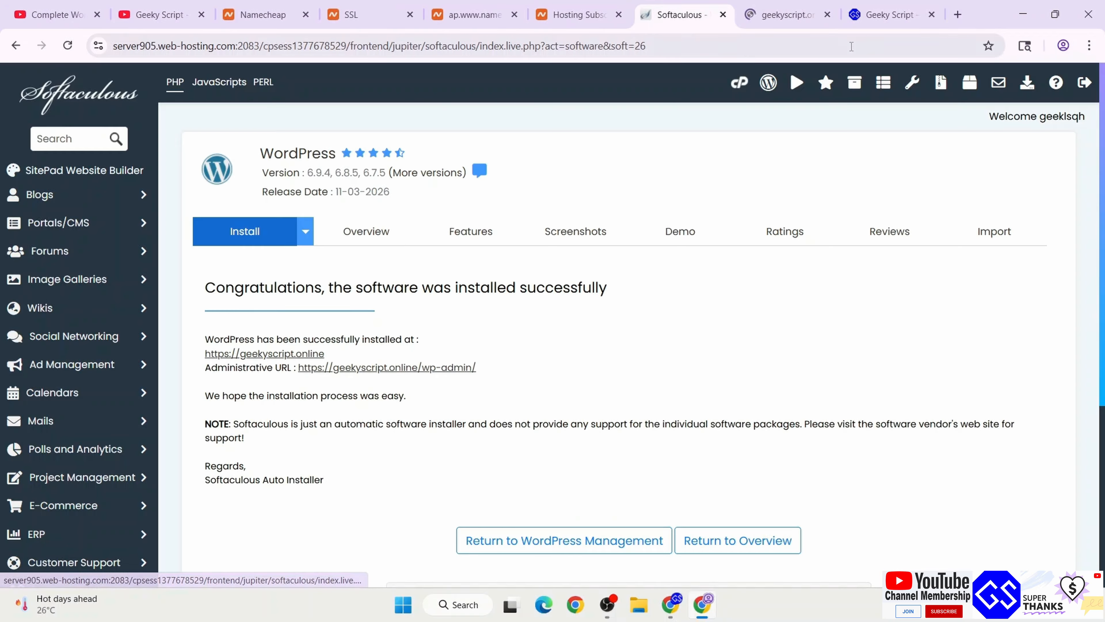
click(783, 14)
drag(62, 115, 918, 440)
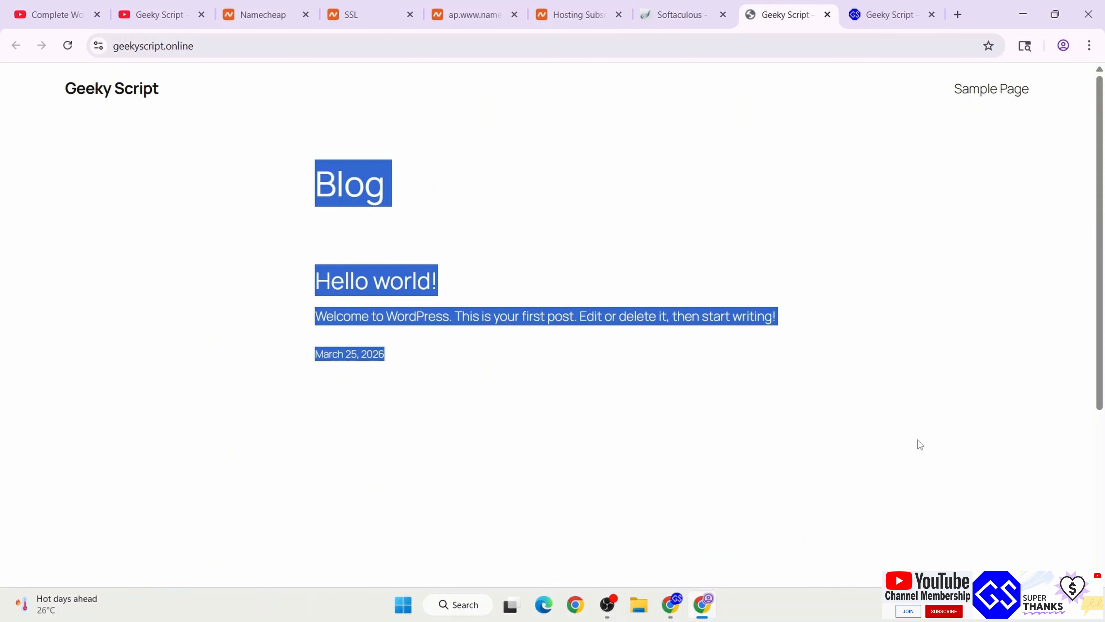
click(978, 532)
scroll(950, 486, down, 2)
scroll(731, 309, up, 2)
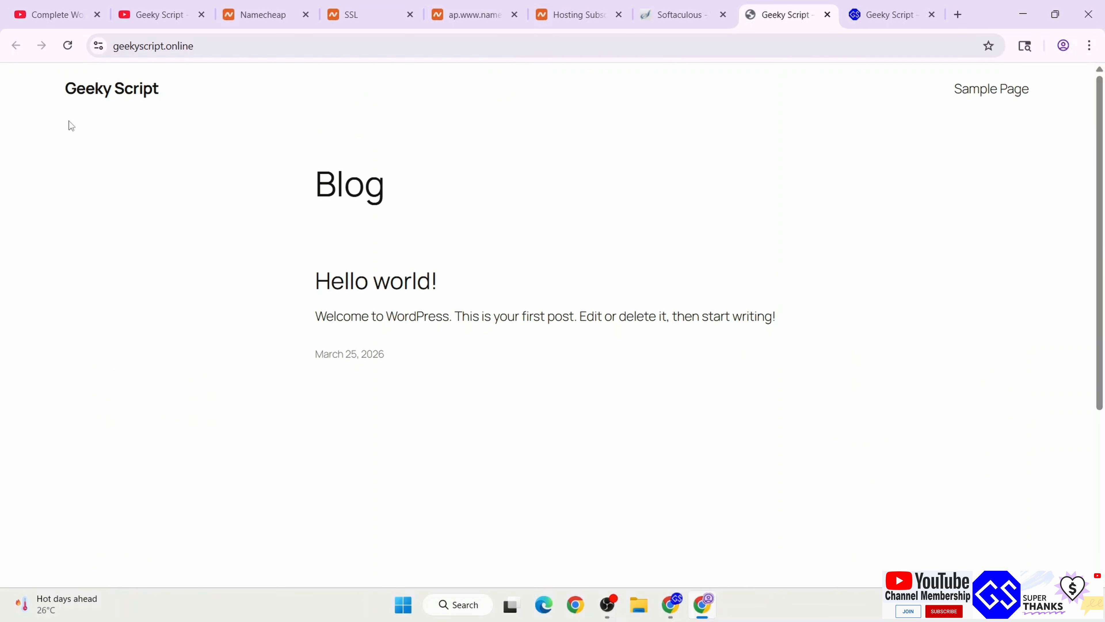
click(407, 53)
click(585, 214)
key(ctrl+shift+Tab)
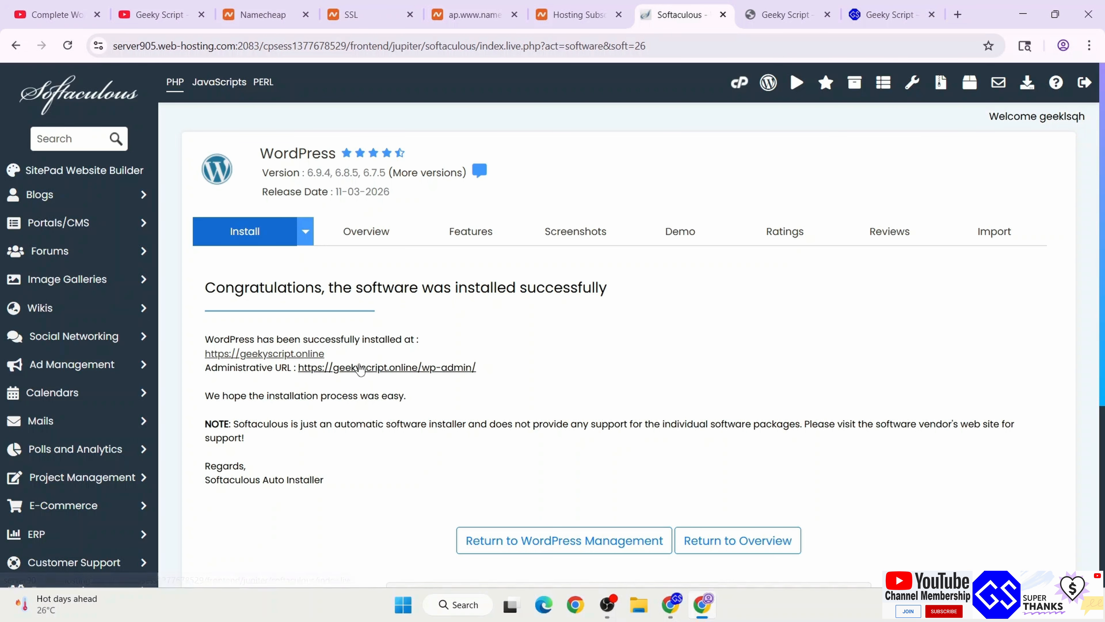
Log out of wp-admin and sign back in with Remember Me ticked
click(440, 369)
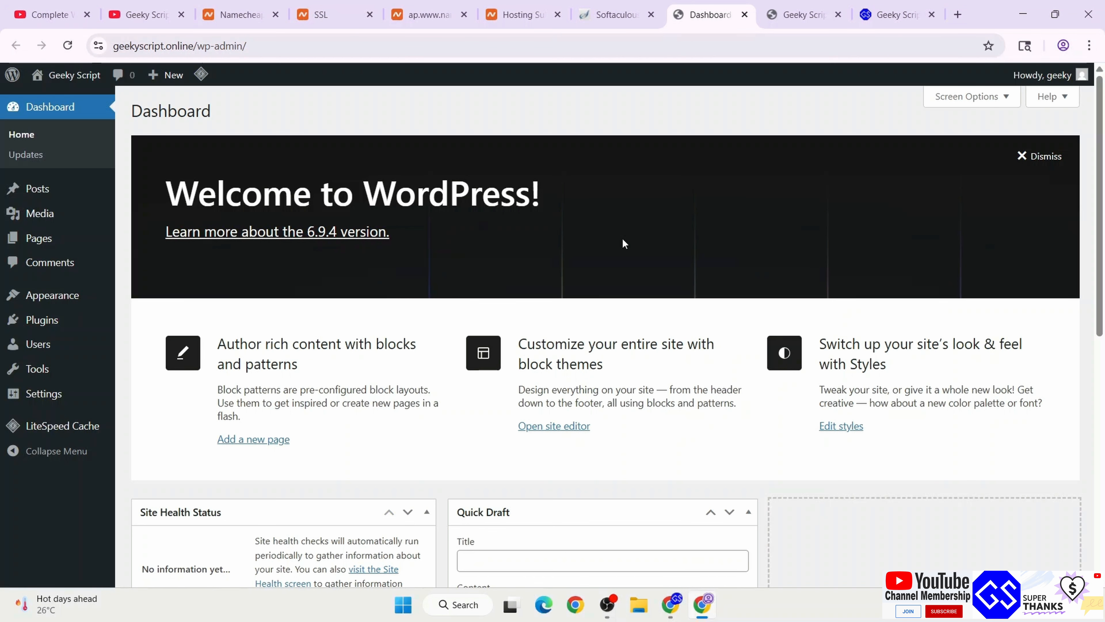
mouse_move(1045, 77)
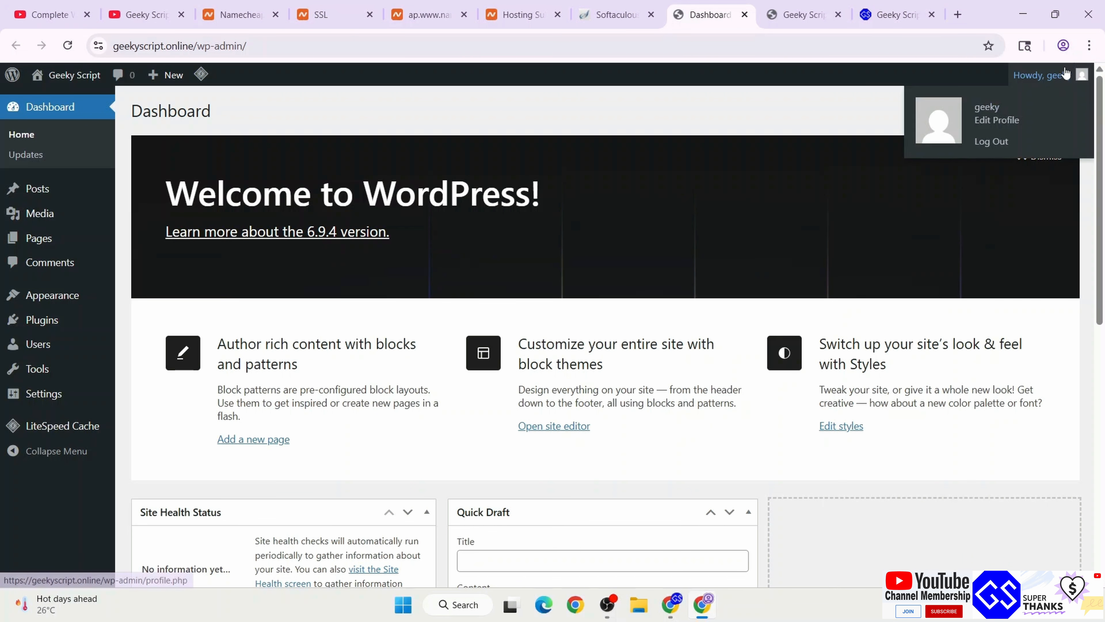
click(997, 142)
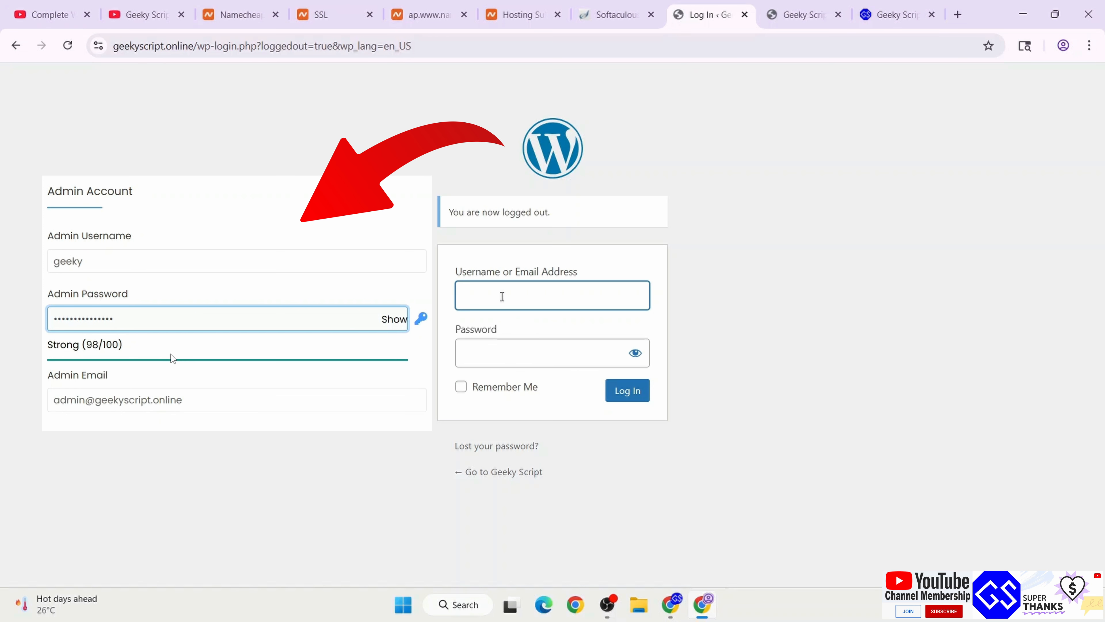
text(geeky)
key(Tab)
text(****************)
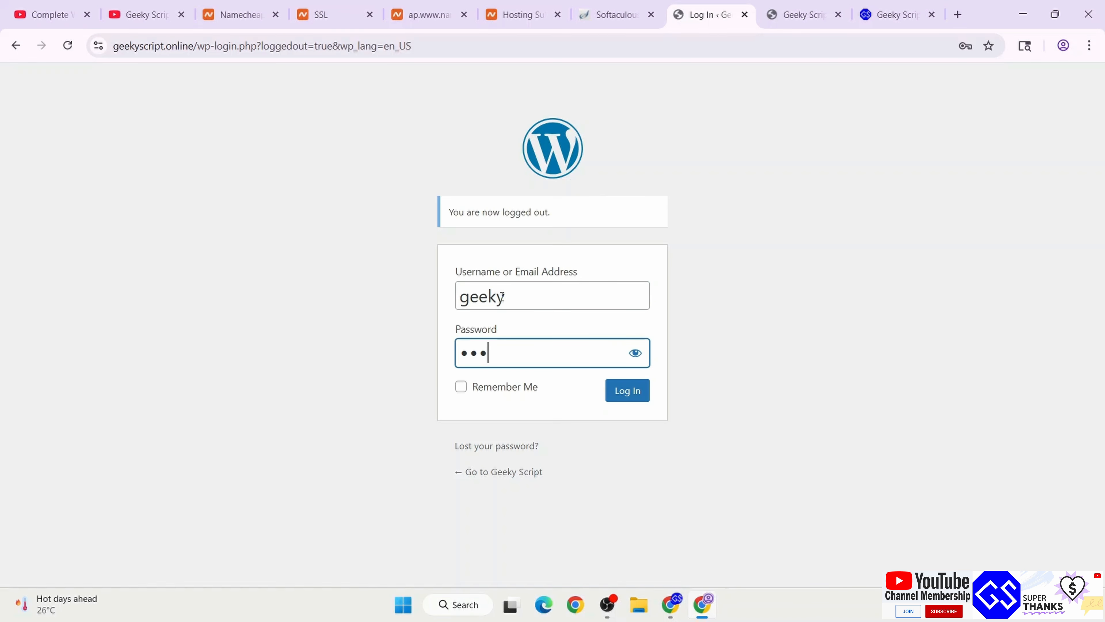
click(484, 387)
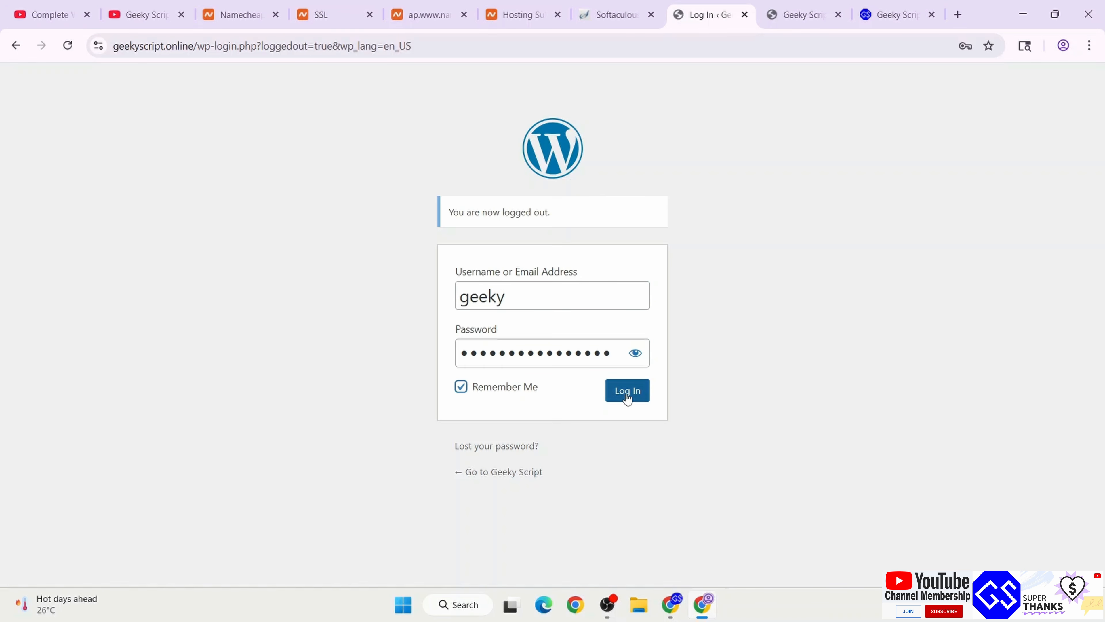
click(642, 398)
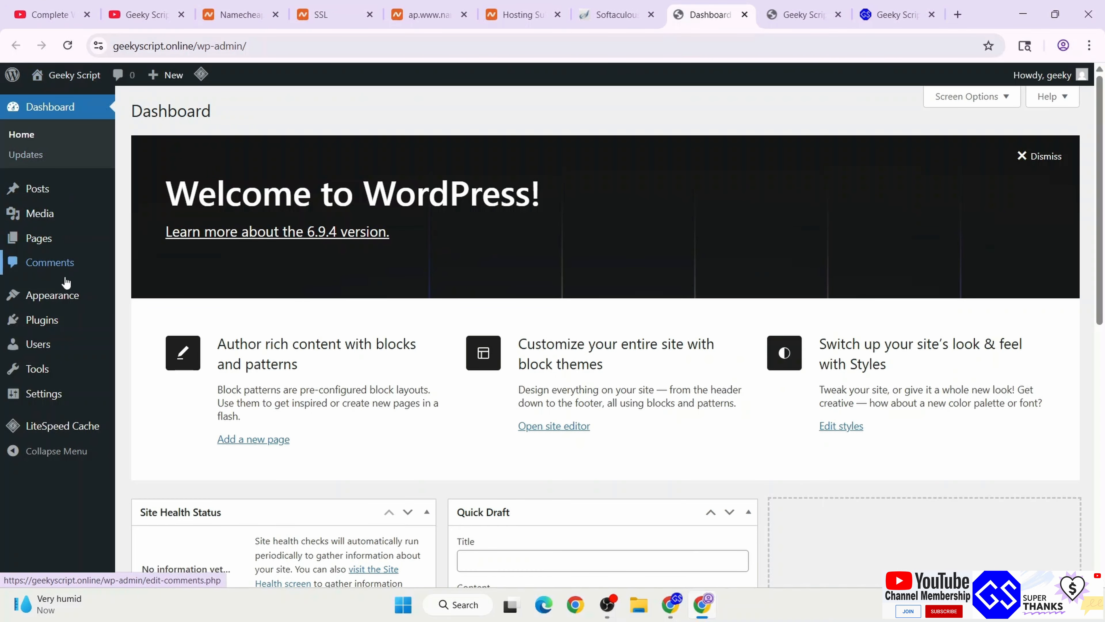
Browse popular installable themes like Astra, Kadence and OceanWP, then switch to the YouTube playlist
mouse_move(56, 300)
click(145, 299)
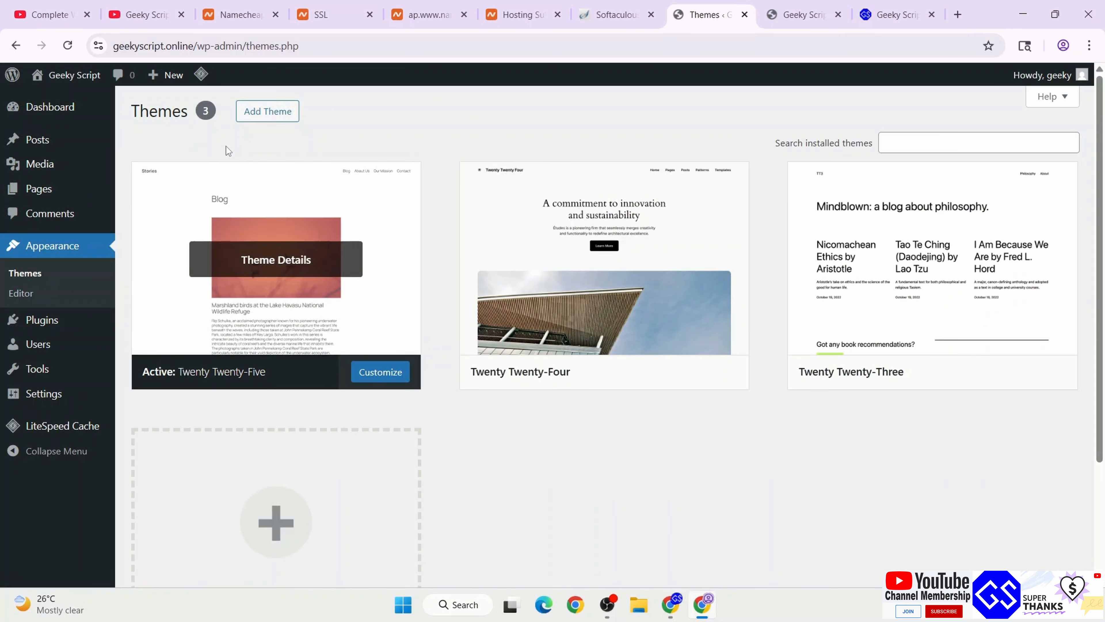
click(289, 112)
scroll(703, 361, down, 5)
scroll(703, 361, down, 3)
scroll(703, 361, up, 6)
scroll(703, 361, up, 1)
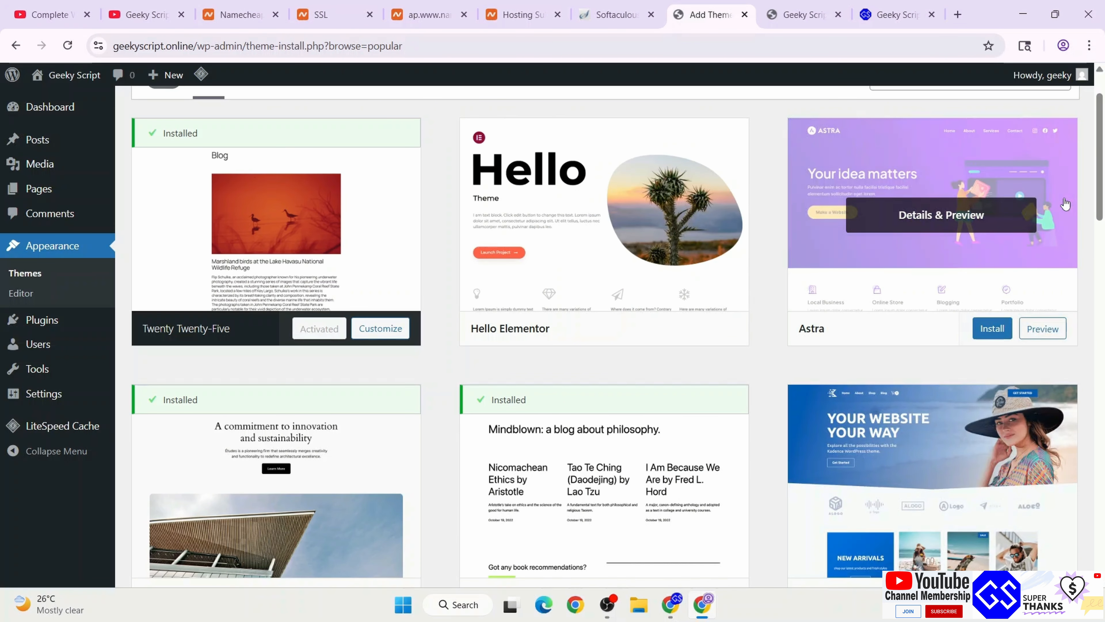
scroll(919, 261, down, 4)
scroll(1022, 275, down, 2)
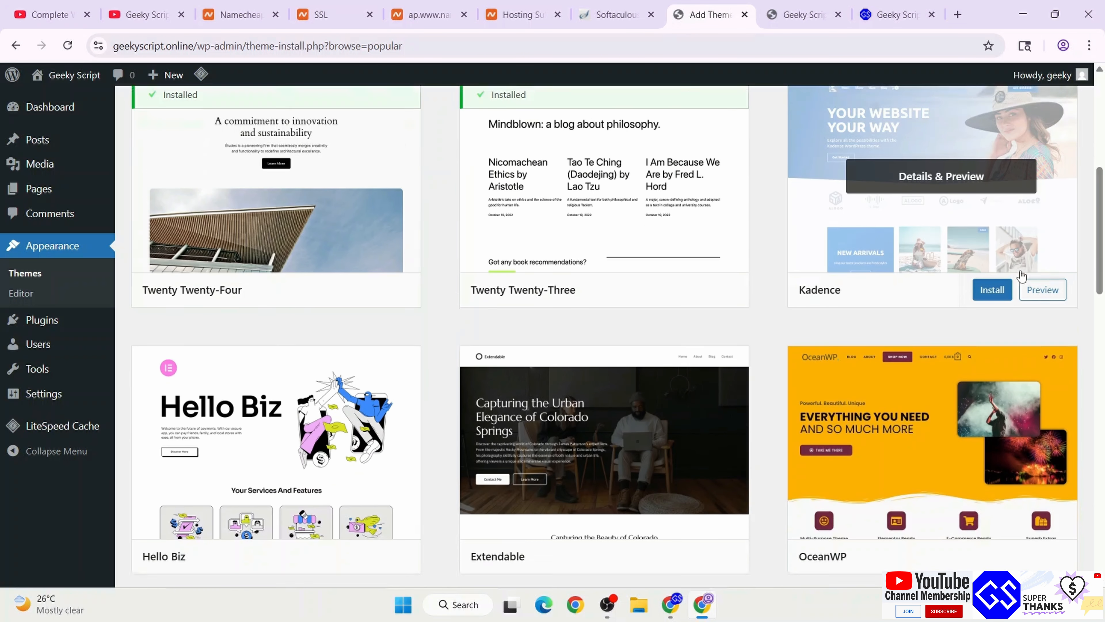
scroll(1022, 275, down, 4)
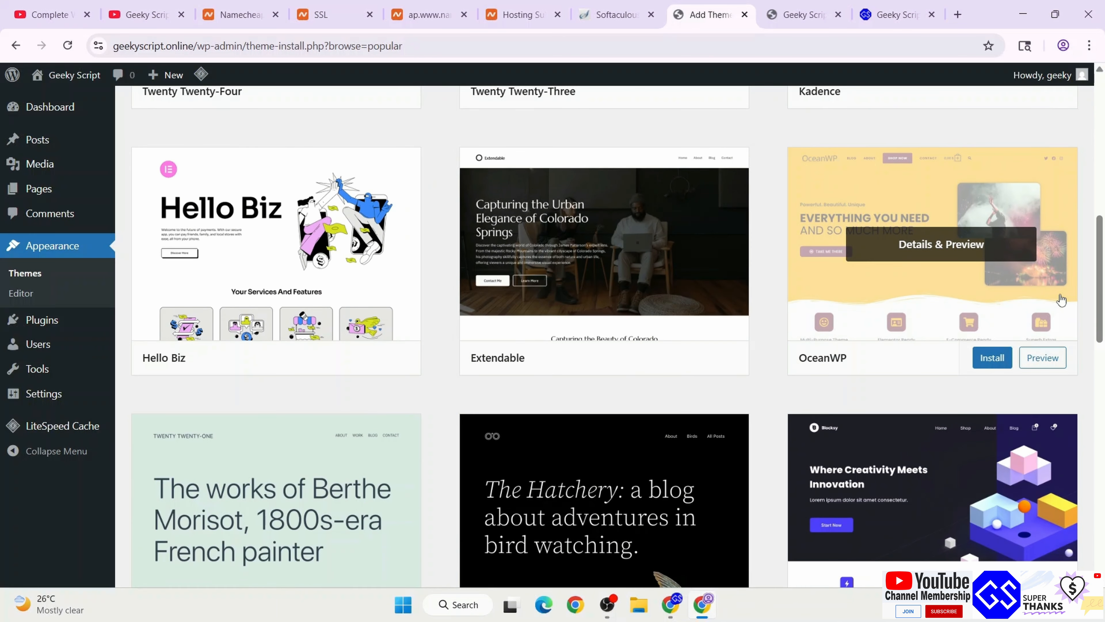
scroll(1046, 425, down, 5)
scroll(1040, 429, up, 9)
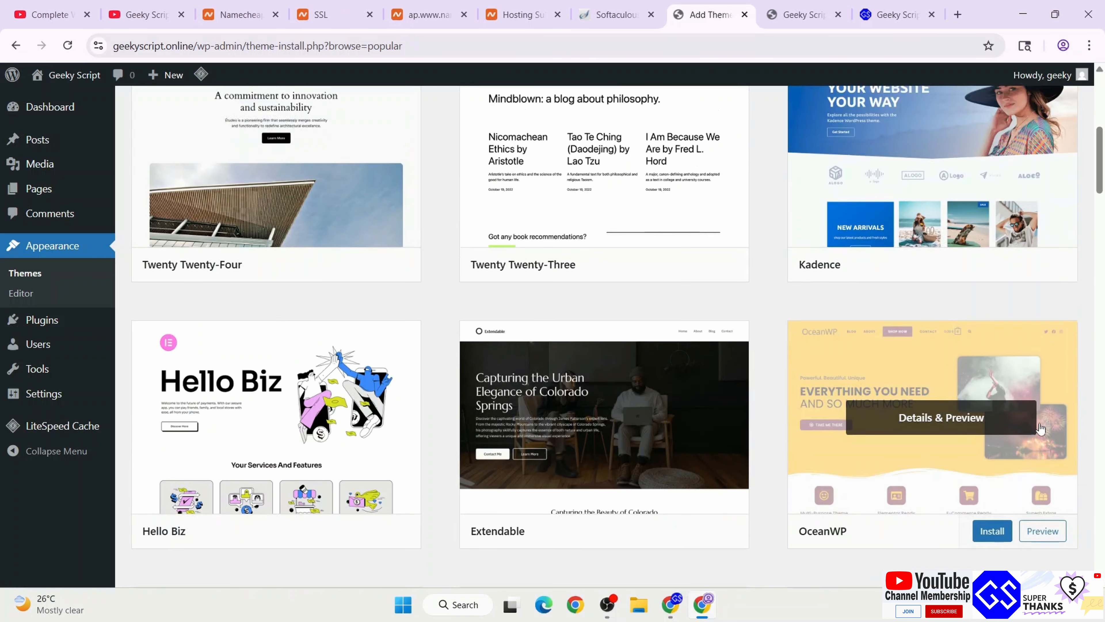
scroll(1040, 429, up, 5)
click(76, 7)
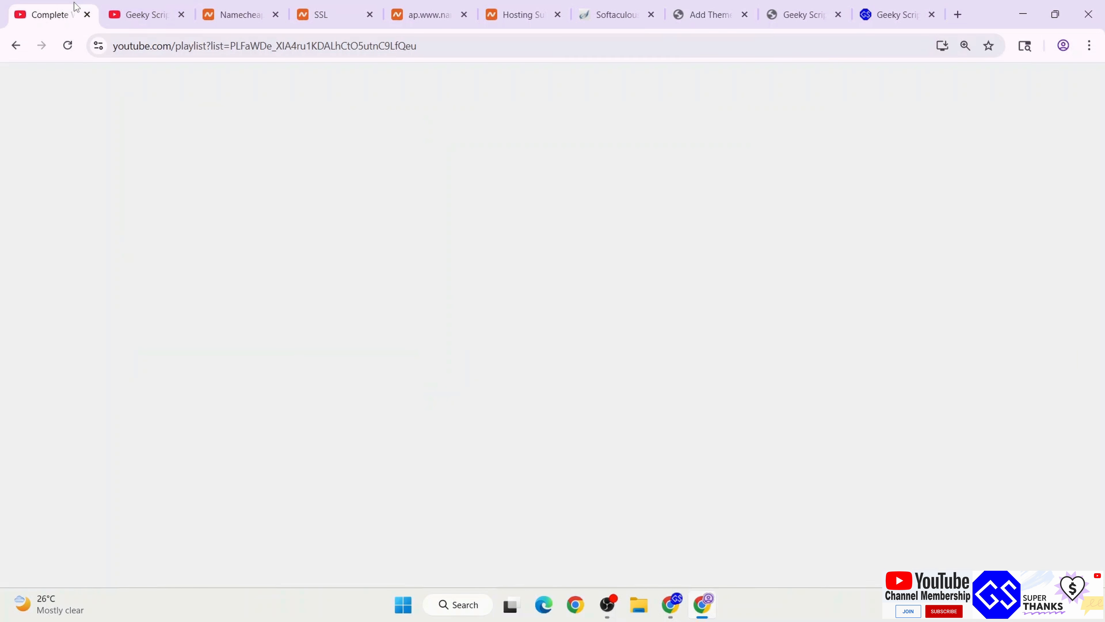
Skim the Astra and Elementor playlist videos, then return to geekyscript.online's Stellar plan in Hosting Subscriptions
drag(108, 342, 348, 371)
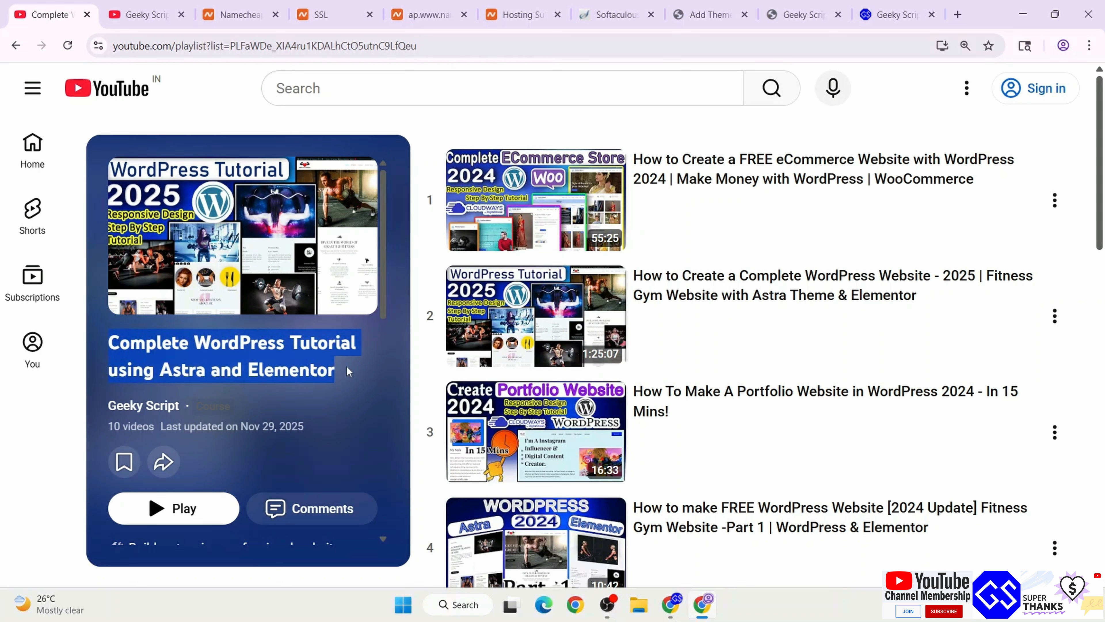
click(347, 367)
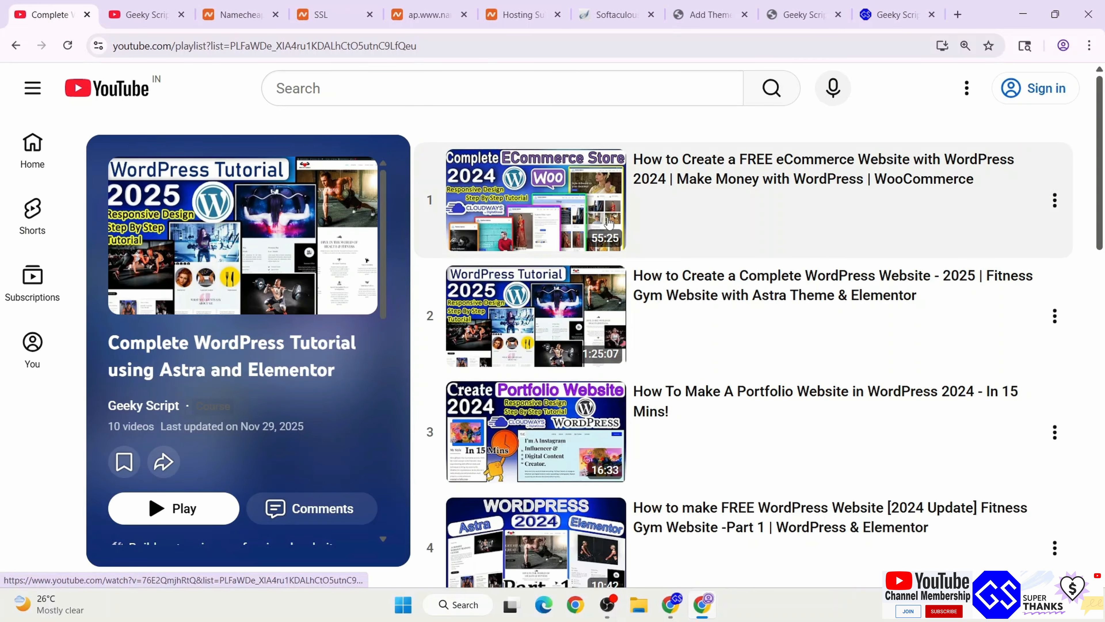
scroll(704, 342, down, 3)
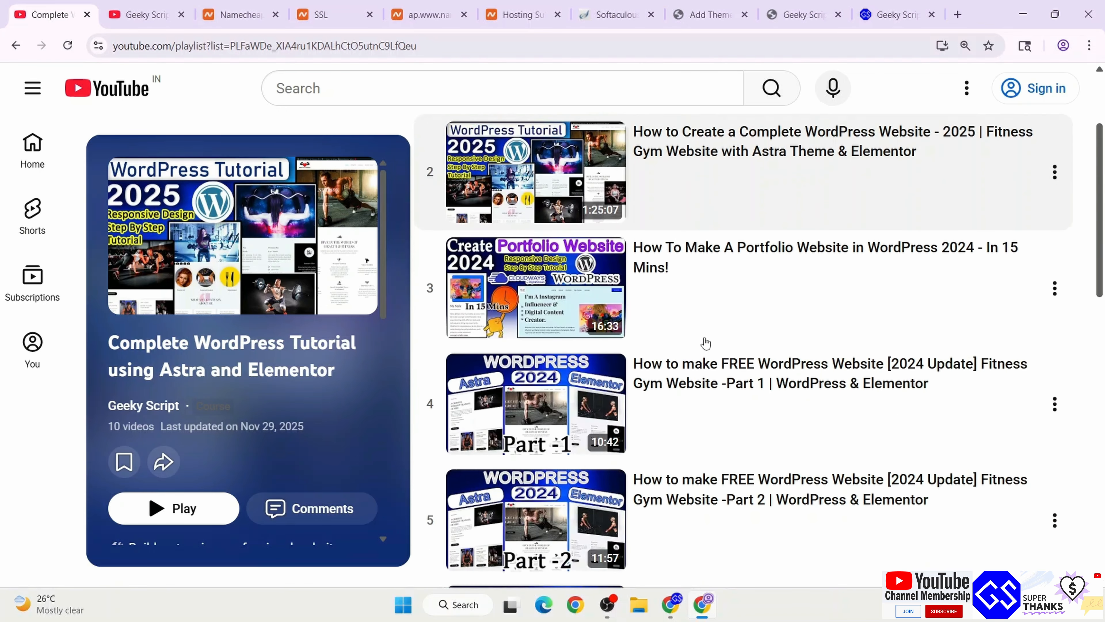
scroll(653, 318, down, 6)
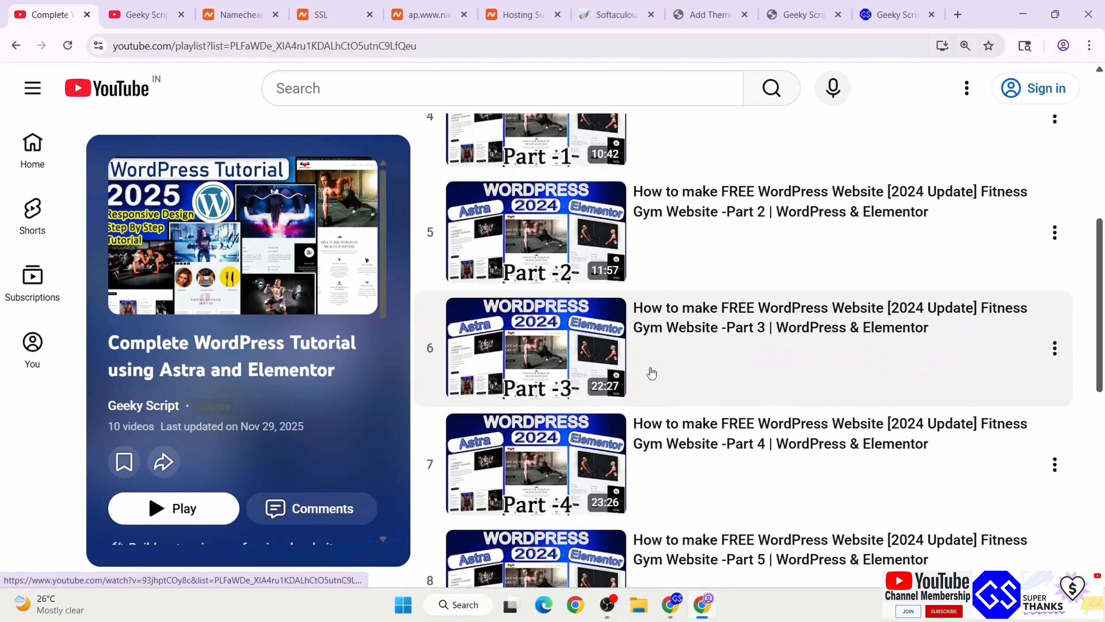
scroll(652, 373, up, 6)
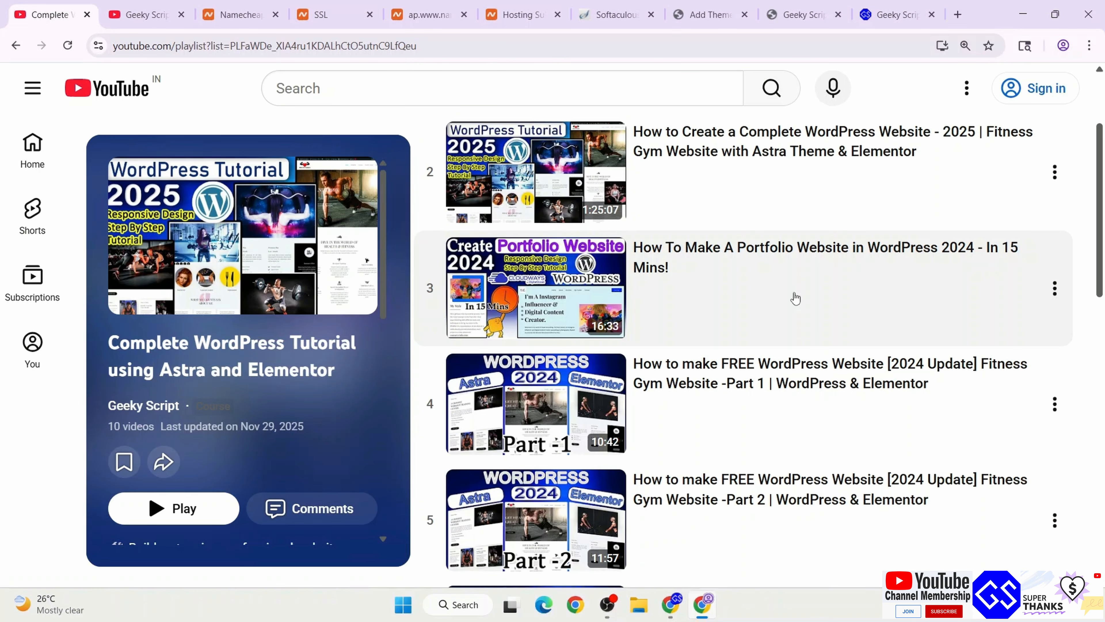
scroll(796, 298, down, 6)
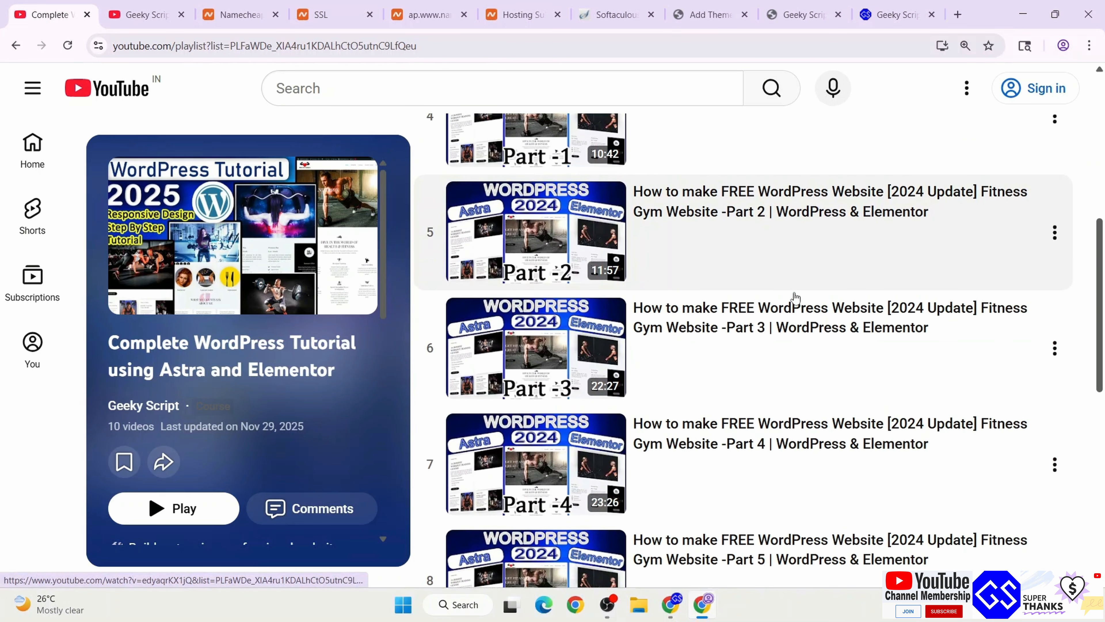
scroll(796, 298, up, 9)
click(540, 6)
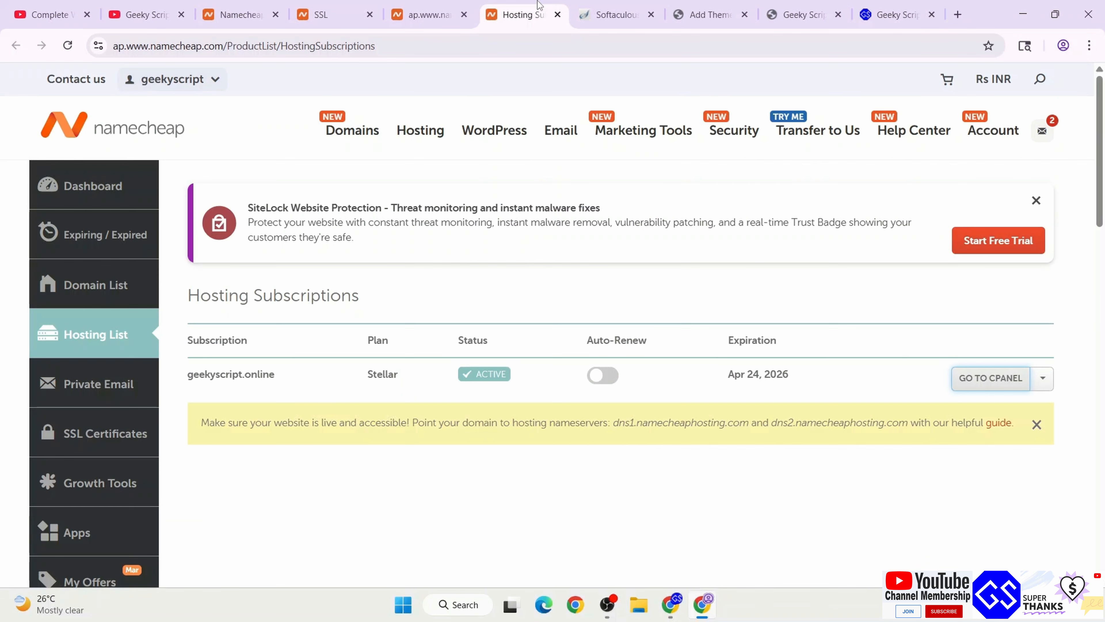